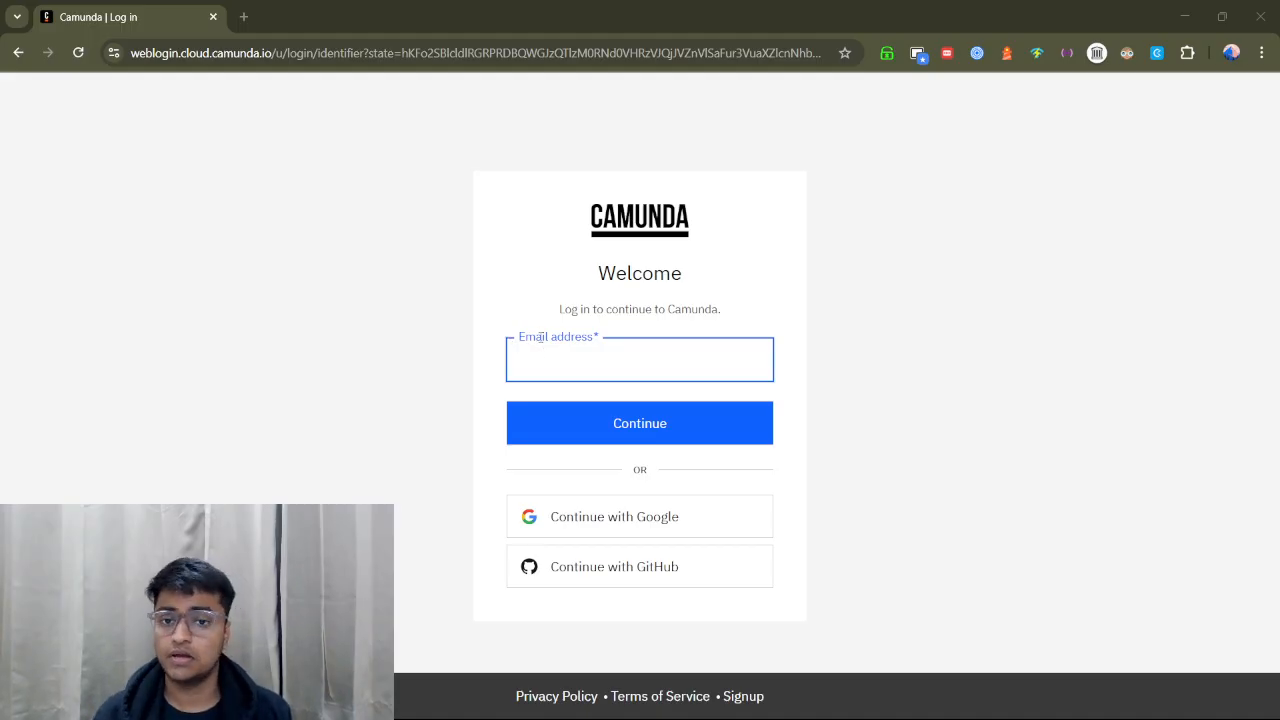
Log in to the Camunda account from the welcome page.
left_click(443, 366)
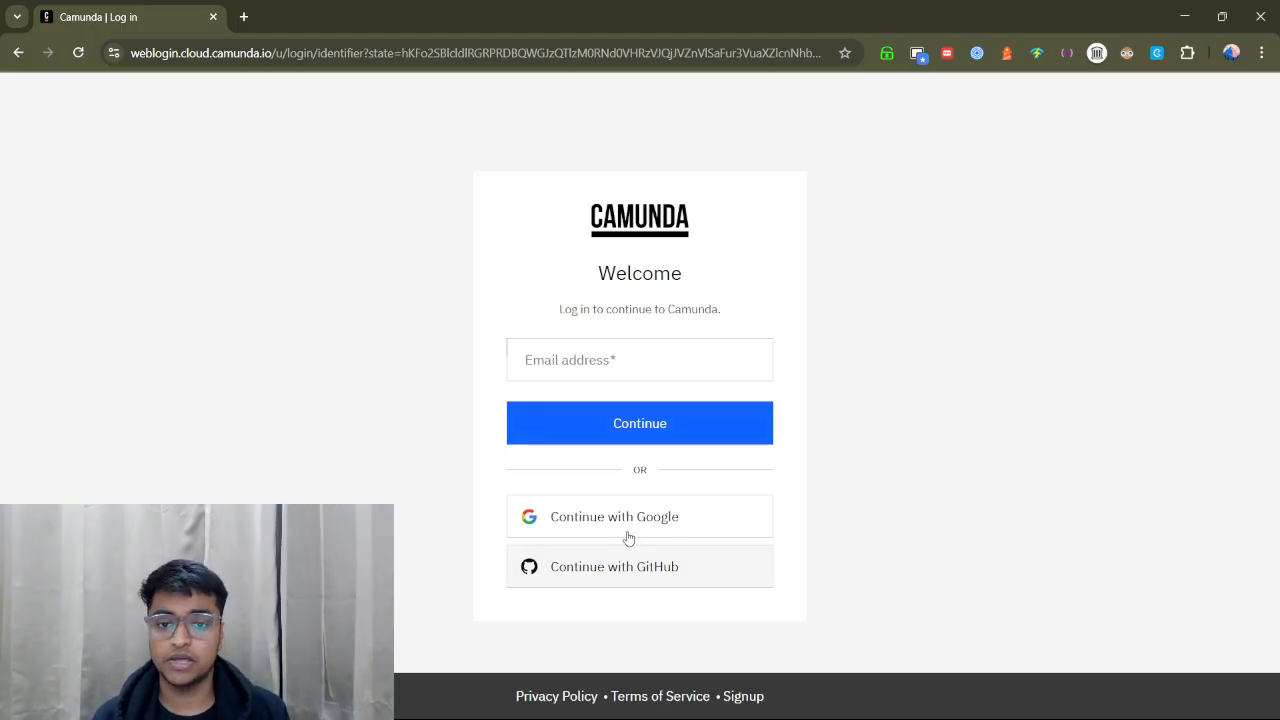
left_click(629, 537)
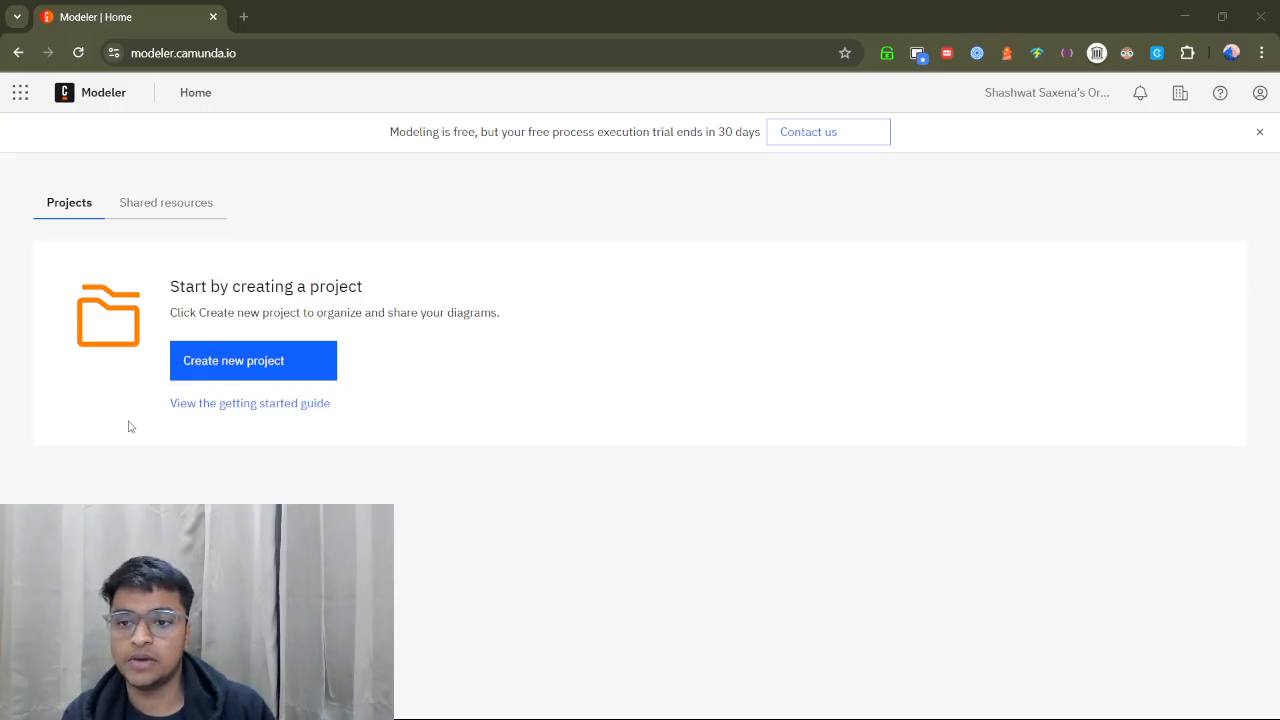
Create a new project and add a blank BPMN diagram to it.
left_click(206, 372)
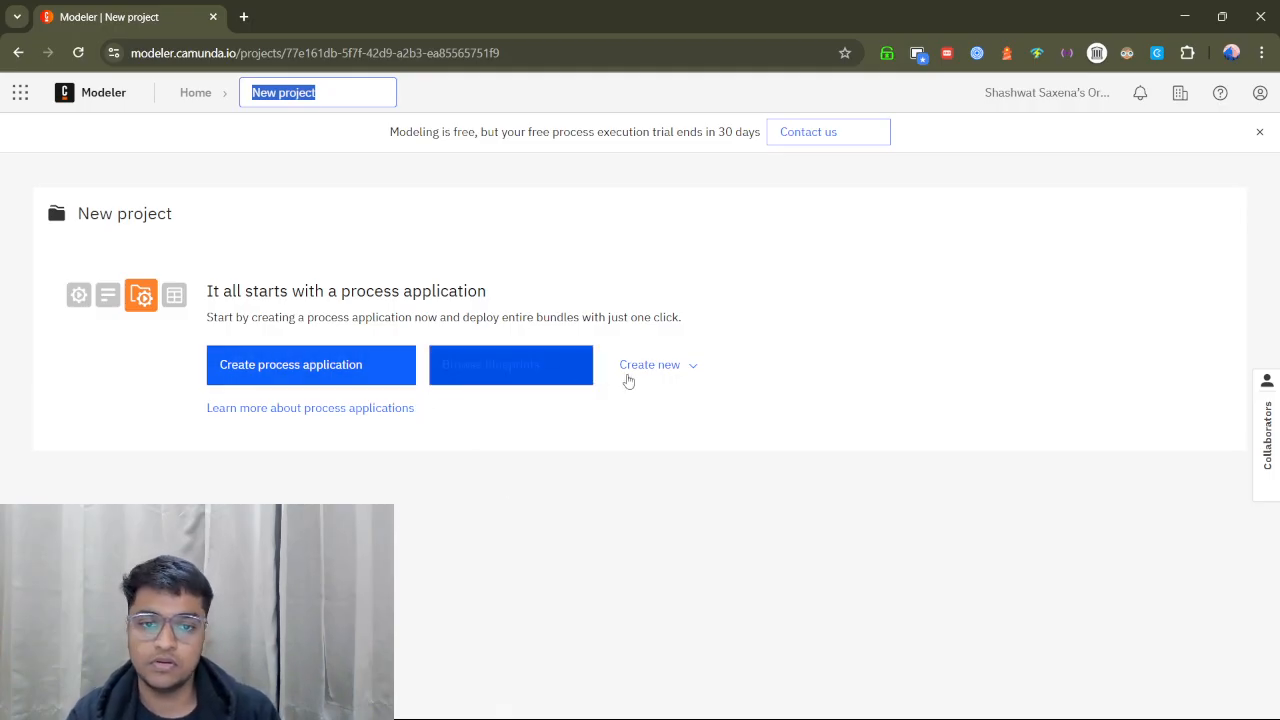
left_click(650, 368)
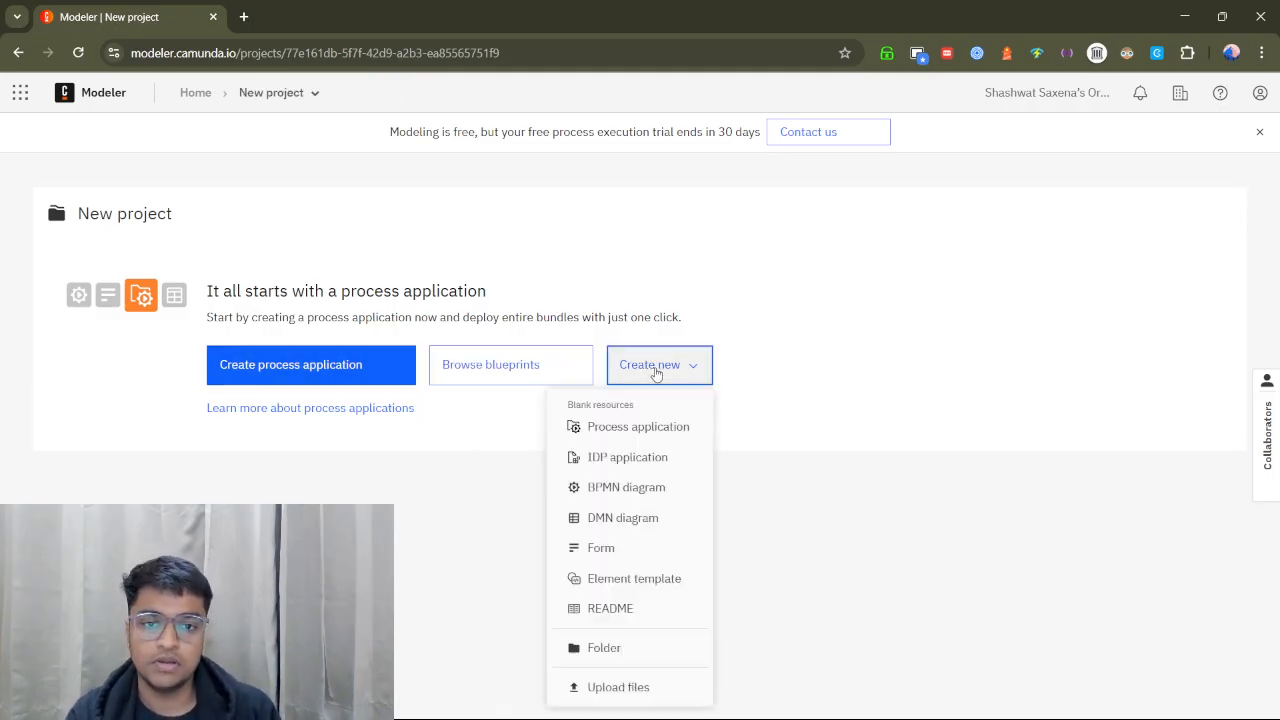
left_click(620, 490)
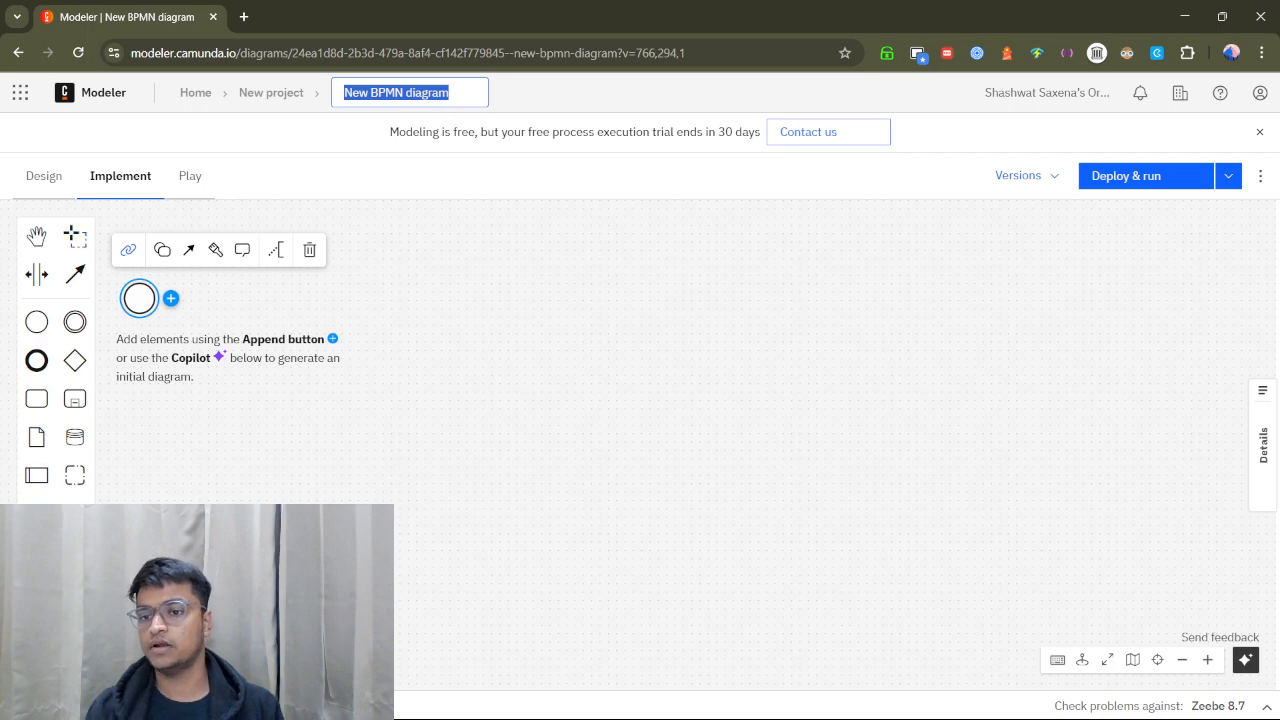
Look through the start event's properties, comments and publication details, and collapse the details again.
left_click(1262, 445)
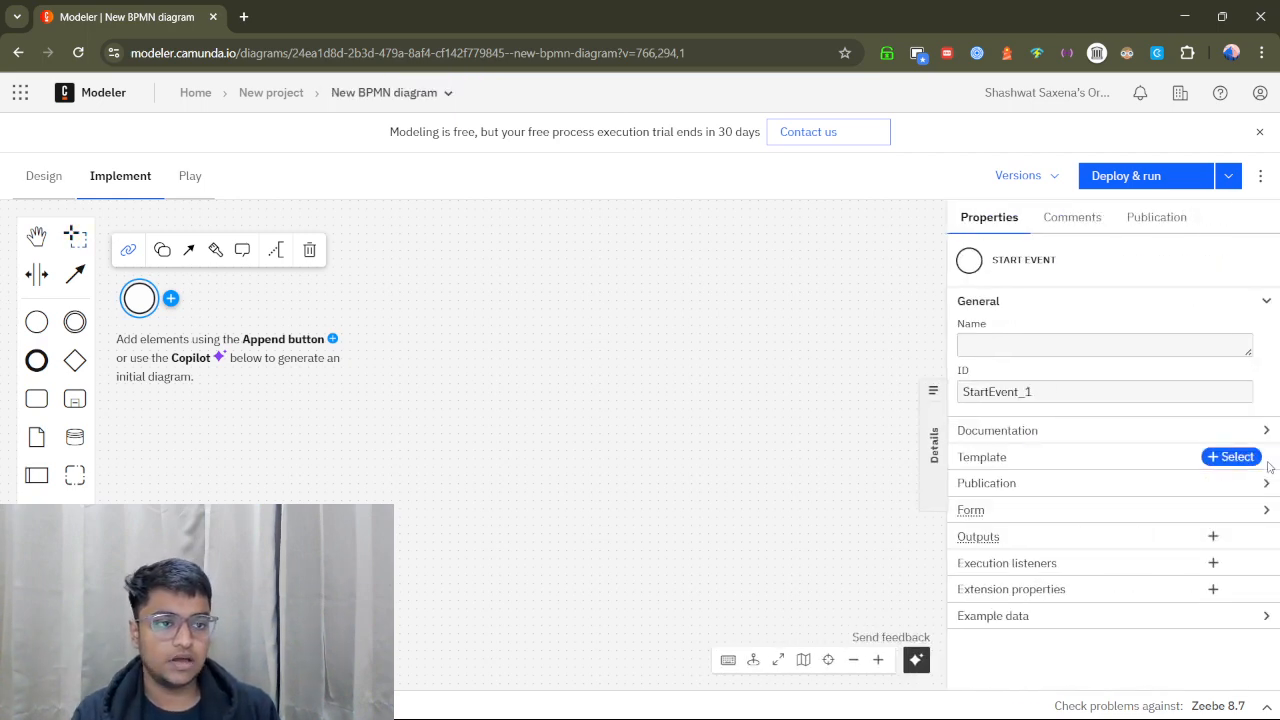
left_click(1072, 220)
left_click(1152, 220)
left_click(988, 218)
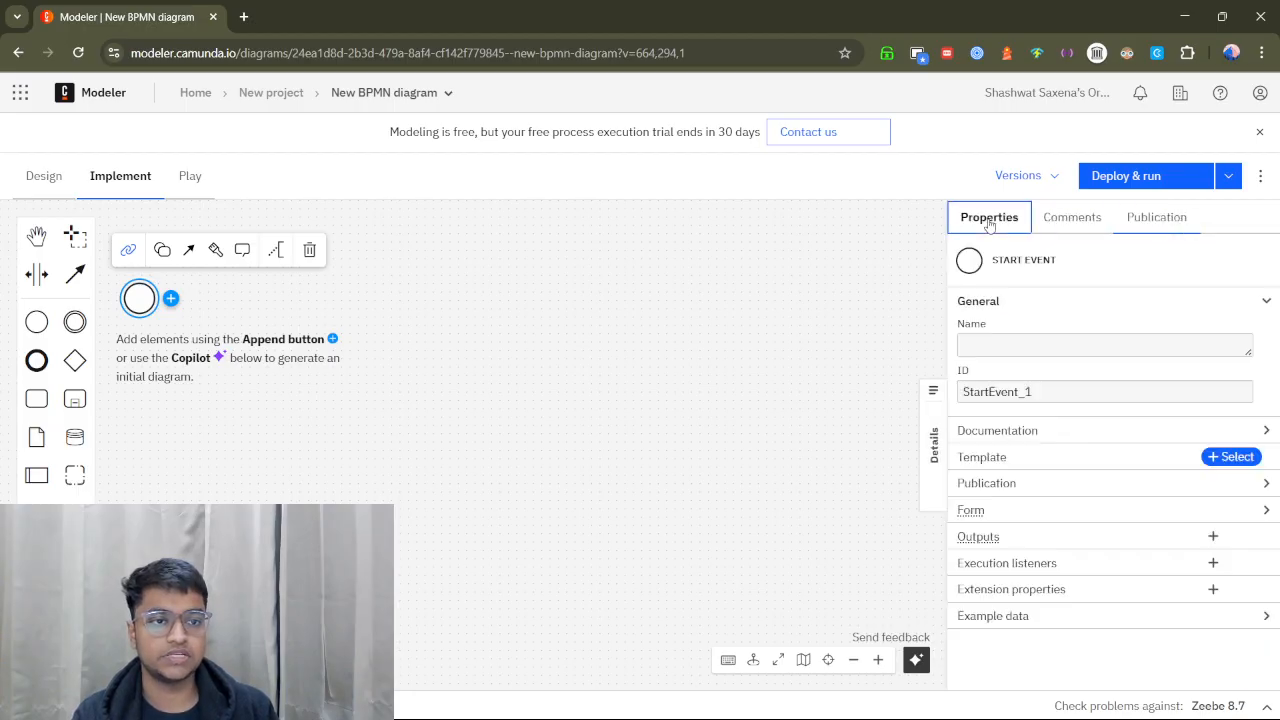
left_click(935, 440)
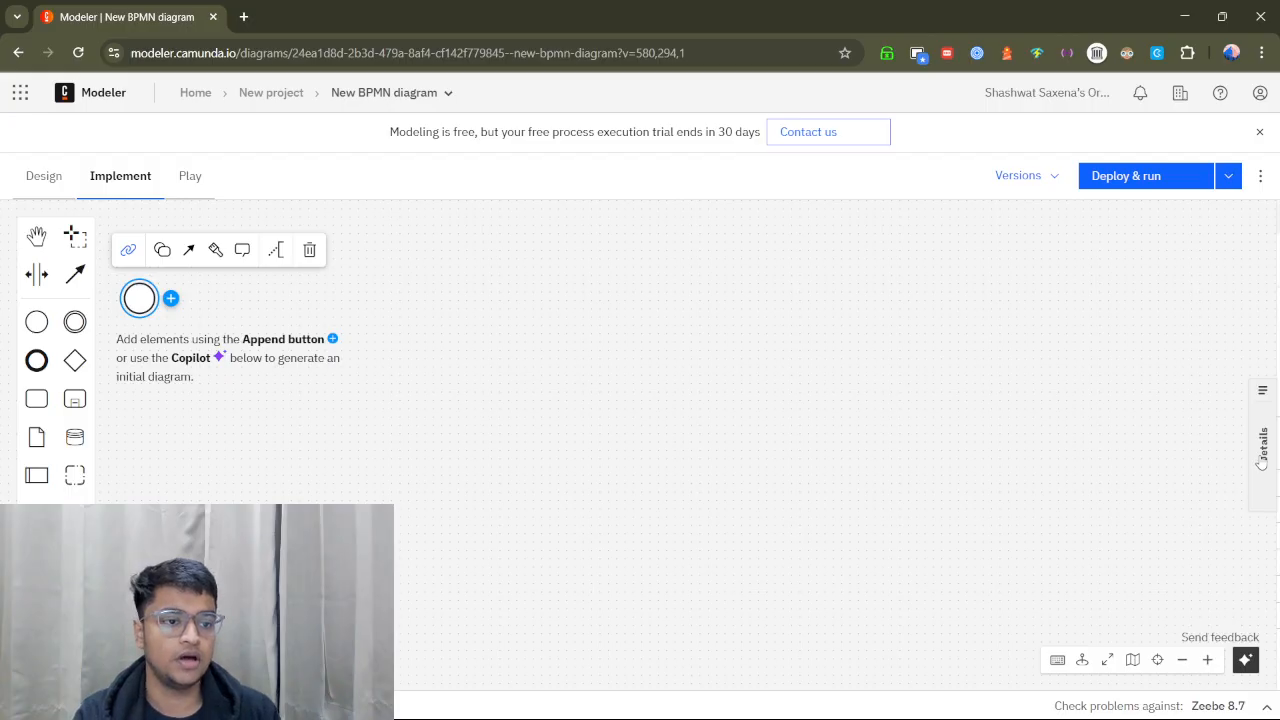
left_click(1262, 458)
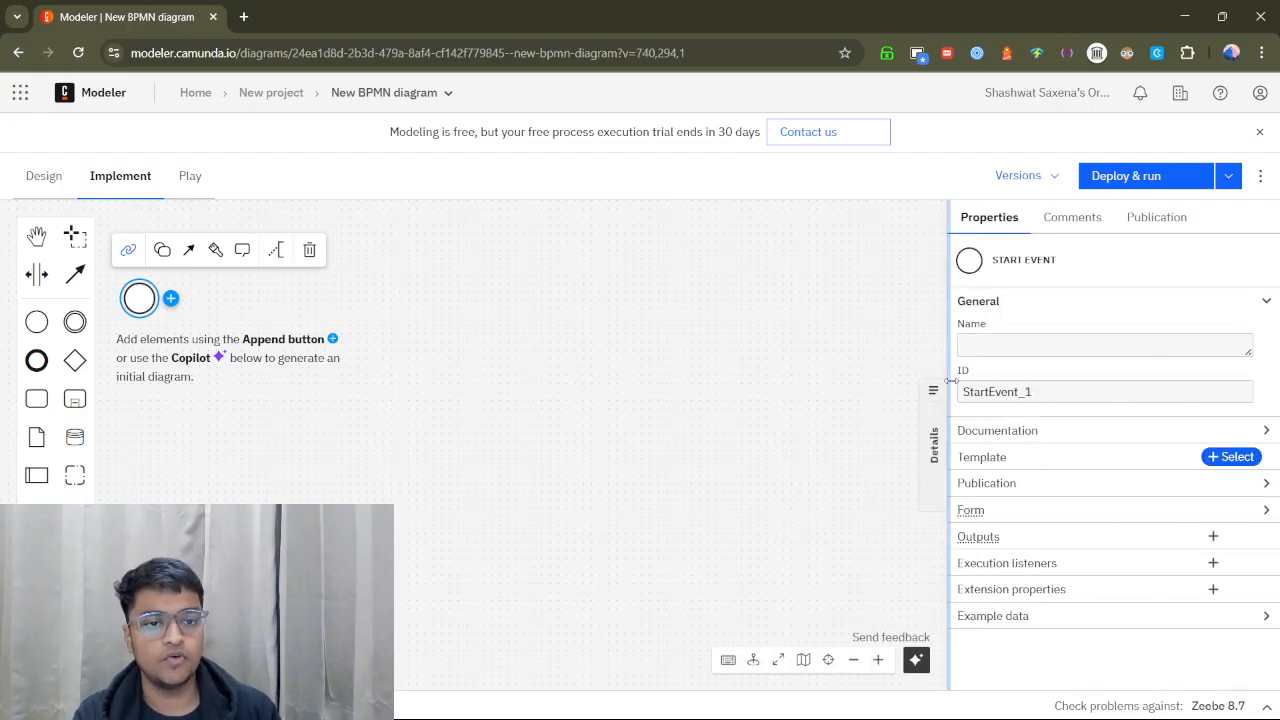
left_click(934, 440)
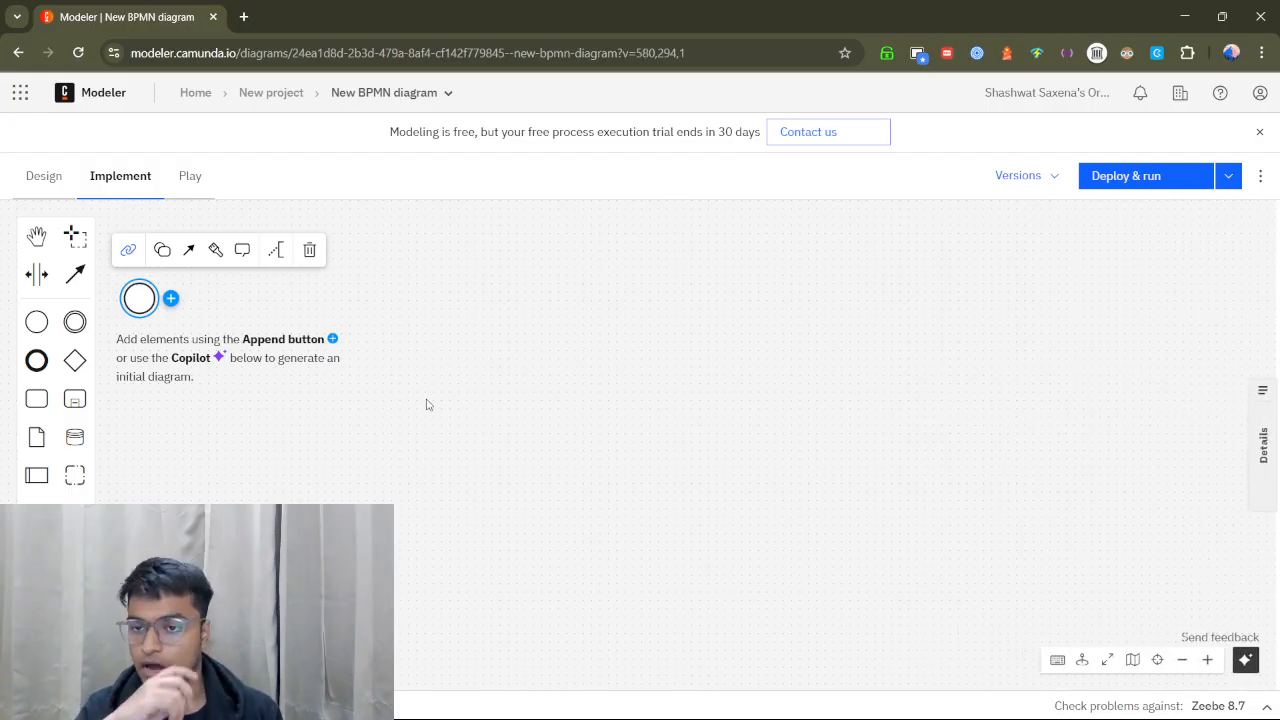
Add an intermediate event on the far right of the canvas and reposition the start event well to its left, slightly higher.
mouse_move(170, 298)
left_click(171, 324)
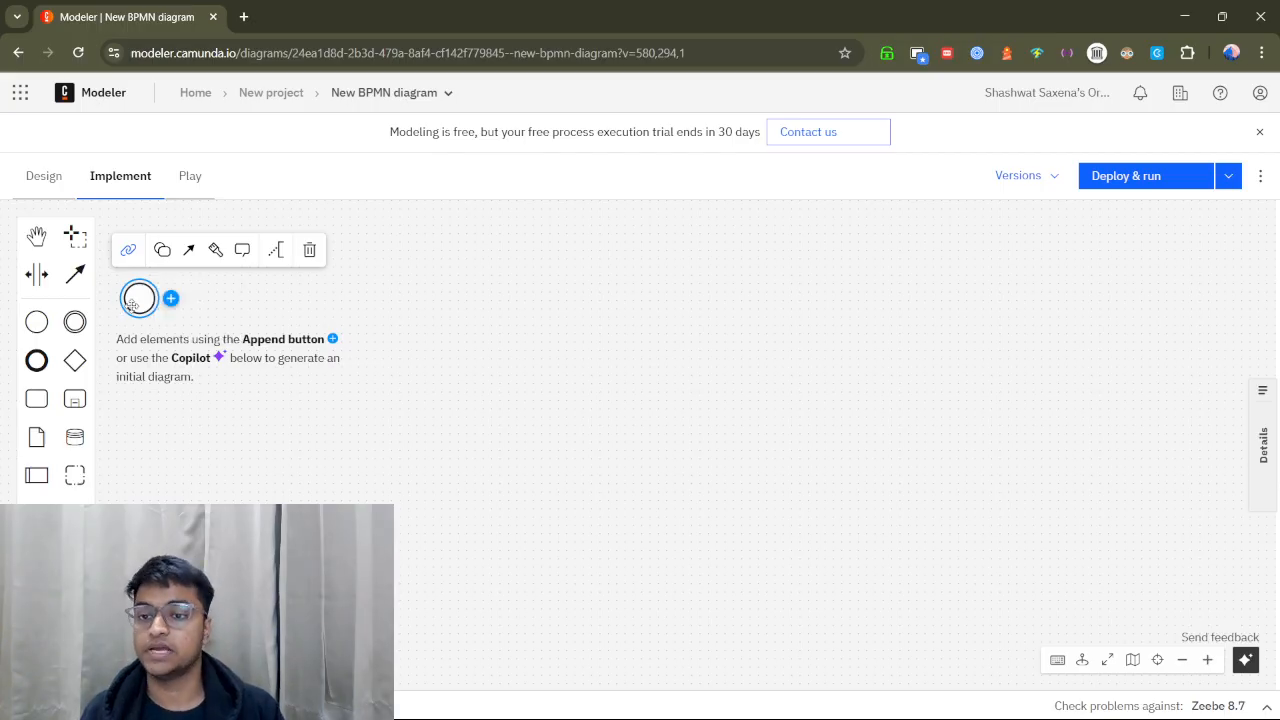
left_click(386, 378)
left_click_drag(380, 385, 336, 427)
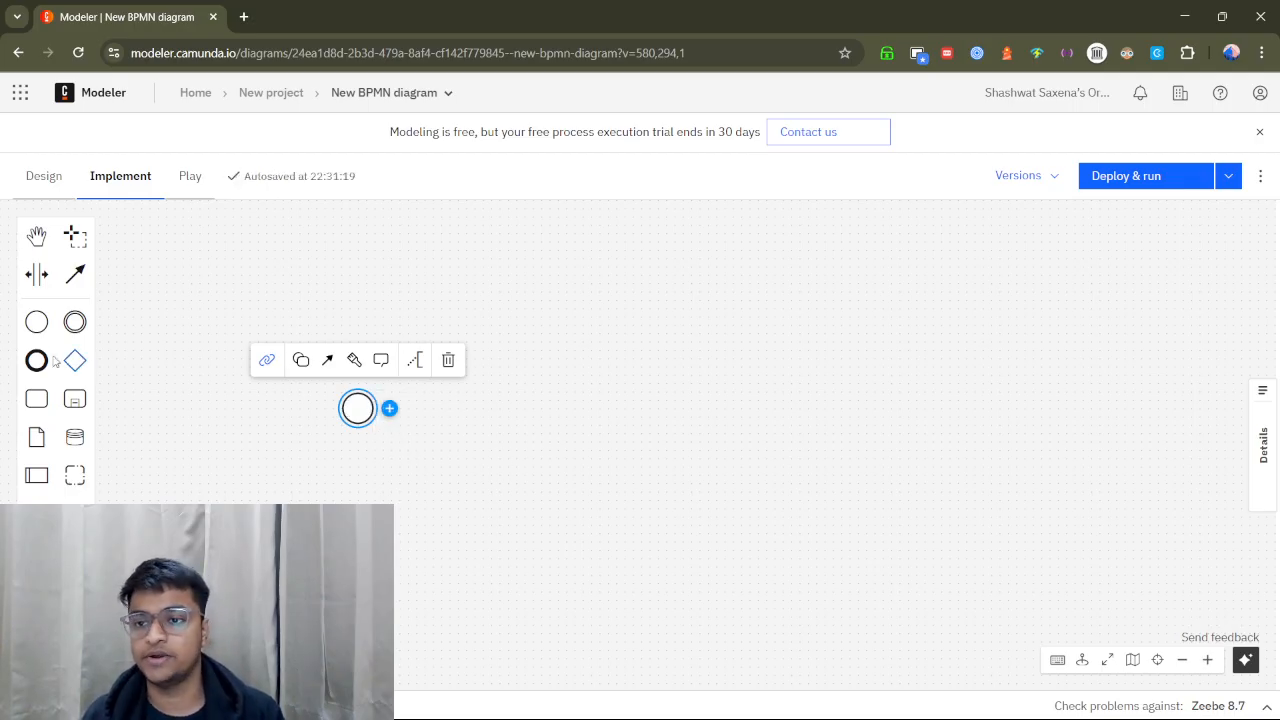
left_click_drag(75, 330, 966, 399)
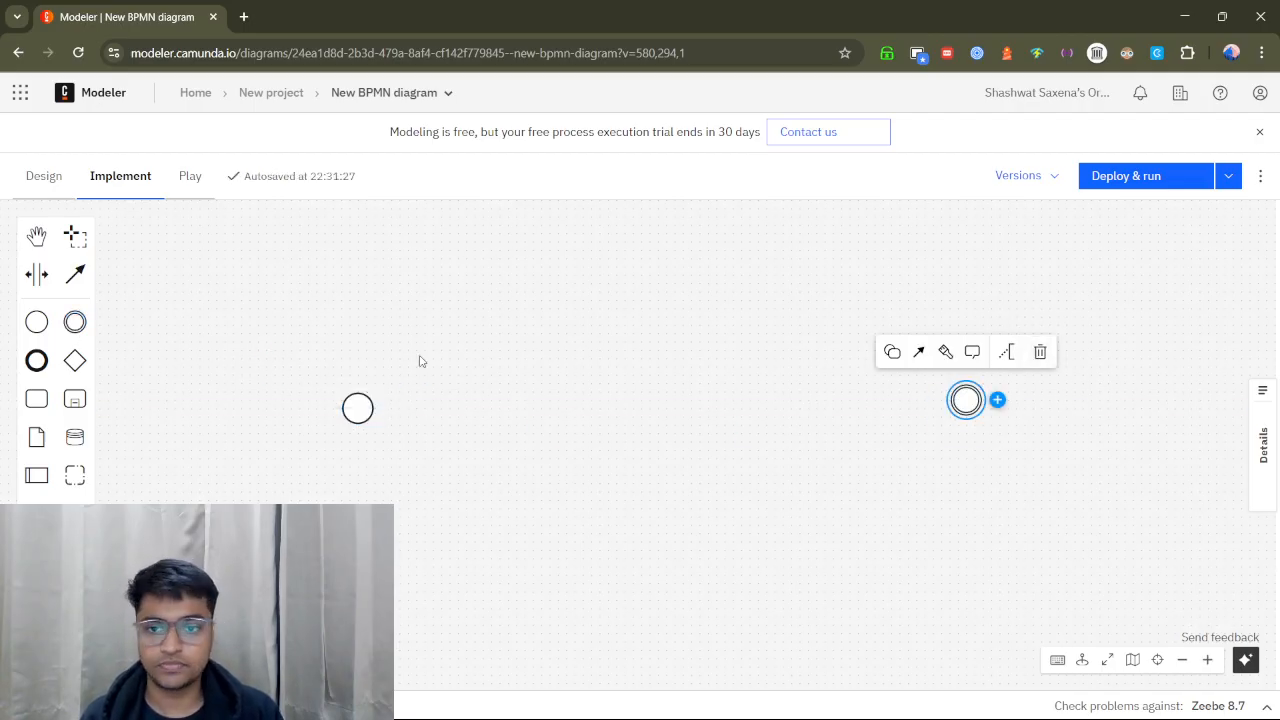
left_click_drag(357, 406, 232, 359)
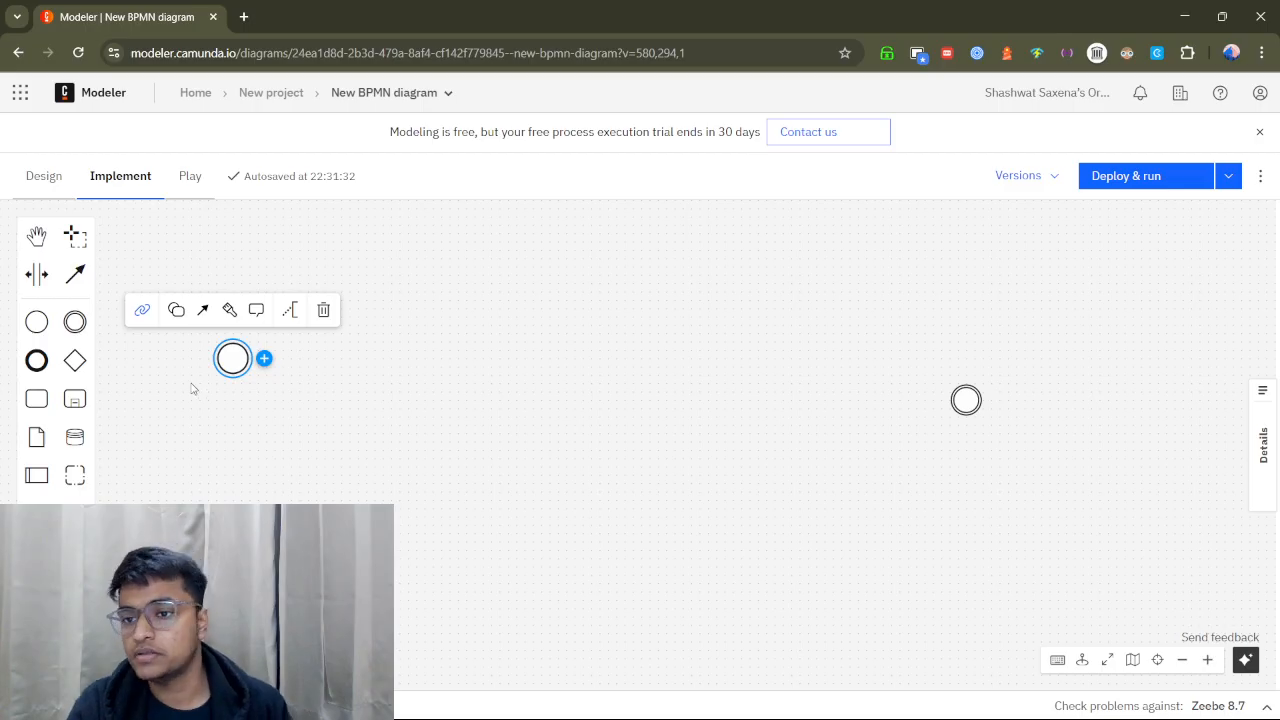
Add a task just right of the start event and name it "Determine risk level".
left_click(75, 400)
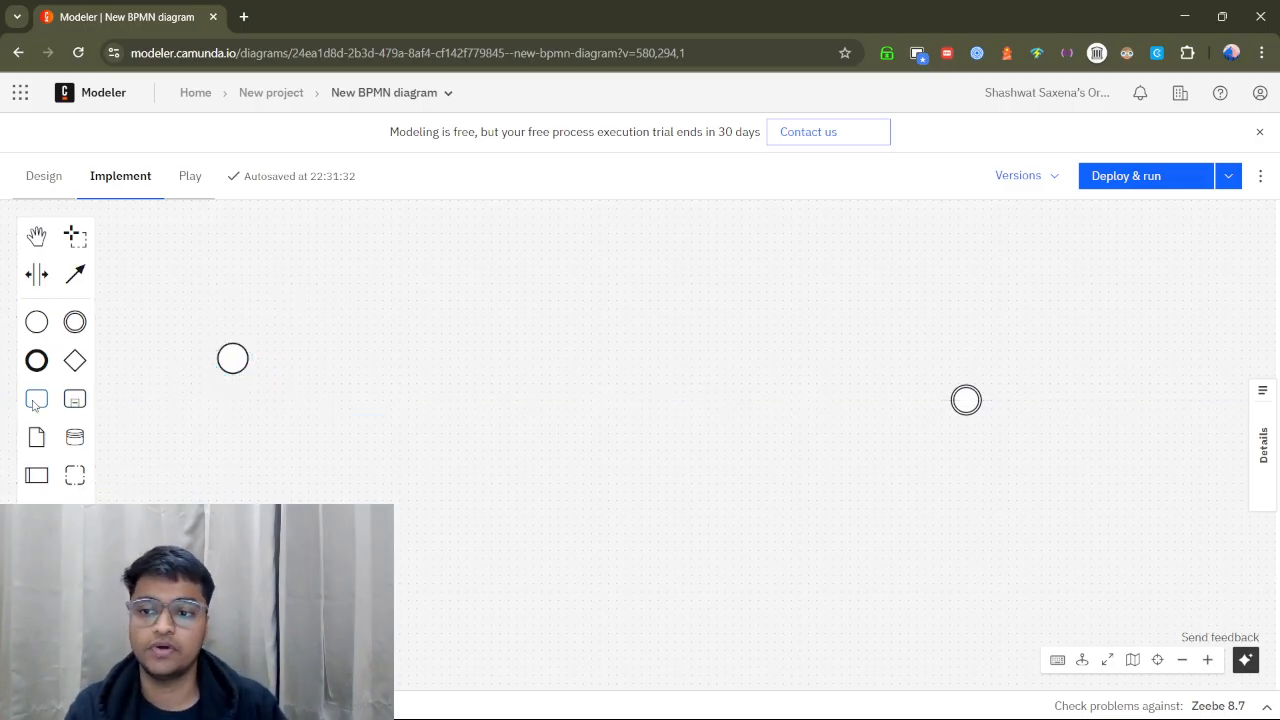
left_click(232, 358)
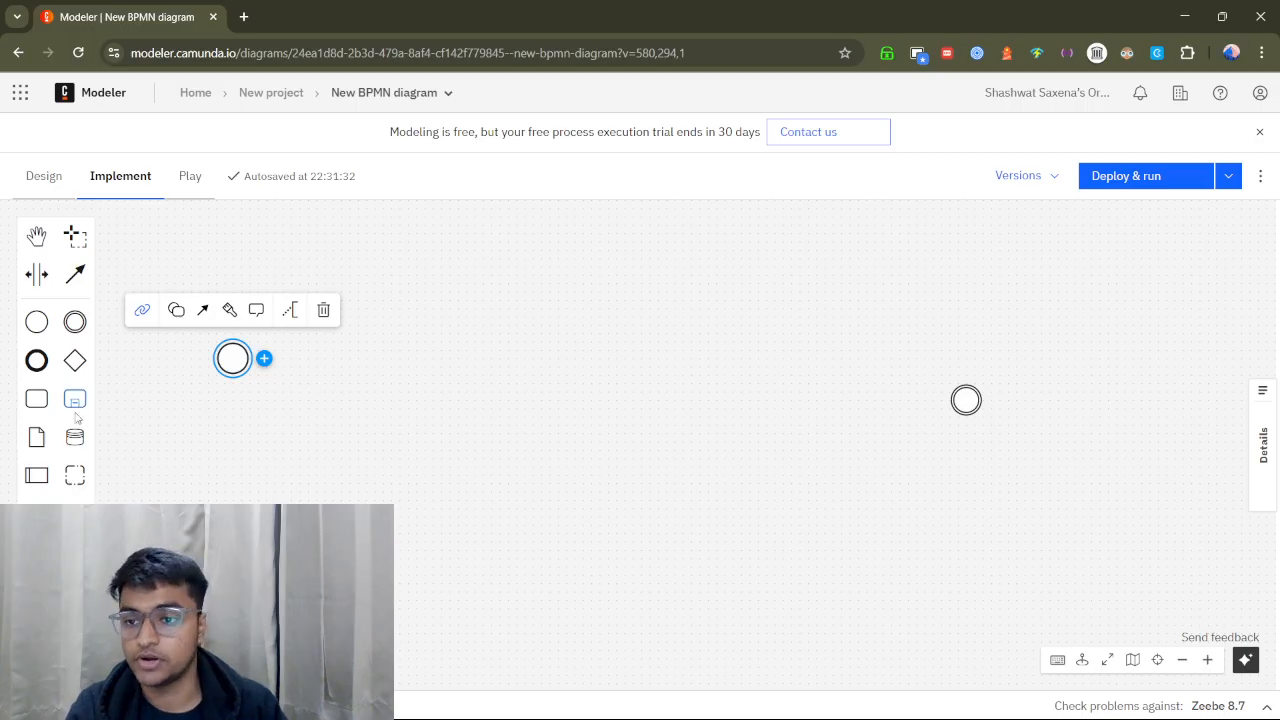
left_click(36, 399)
left_click_drag(342, 358, 350, 359)
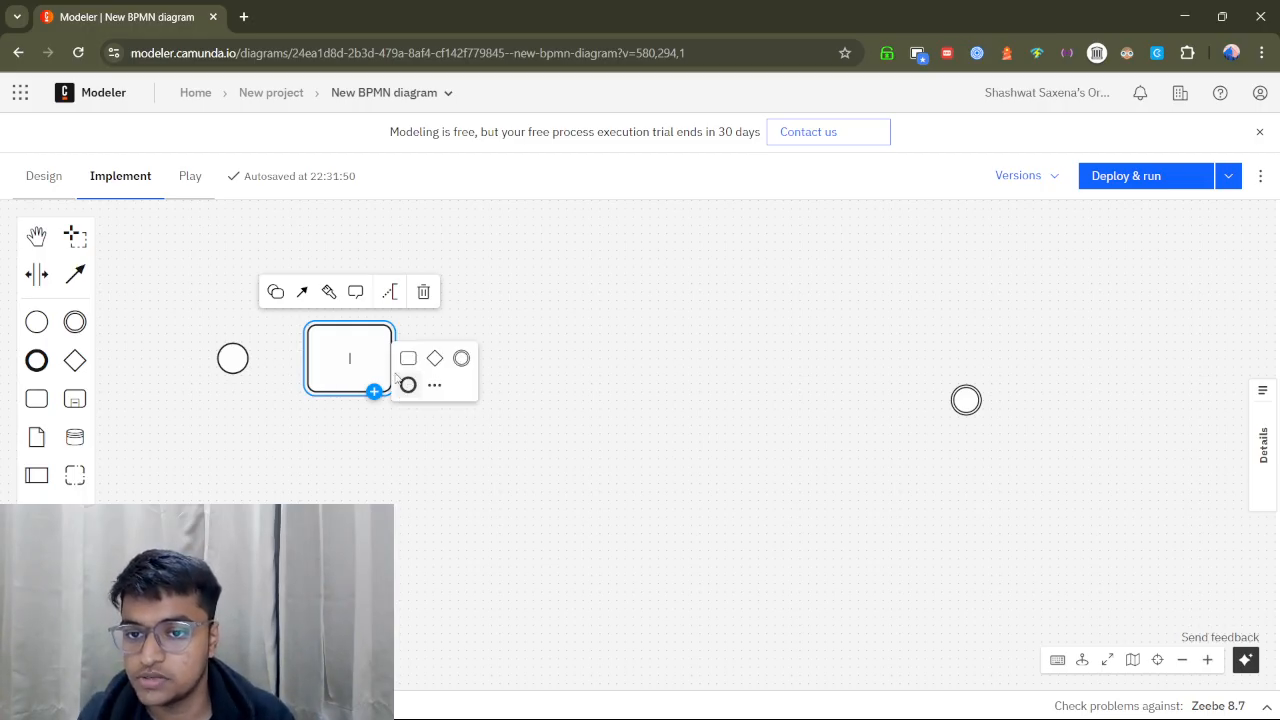
mouse_move(374, 391)
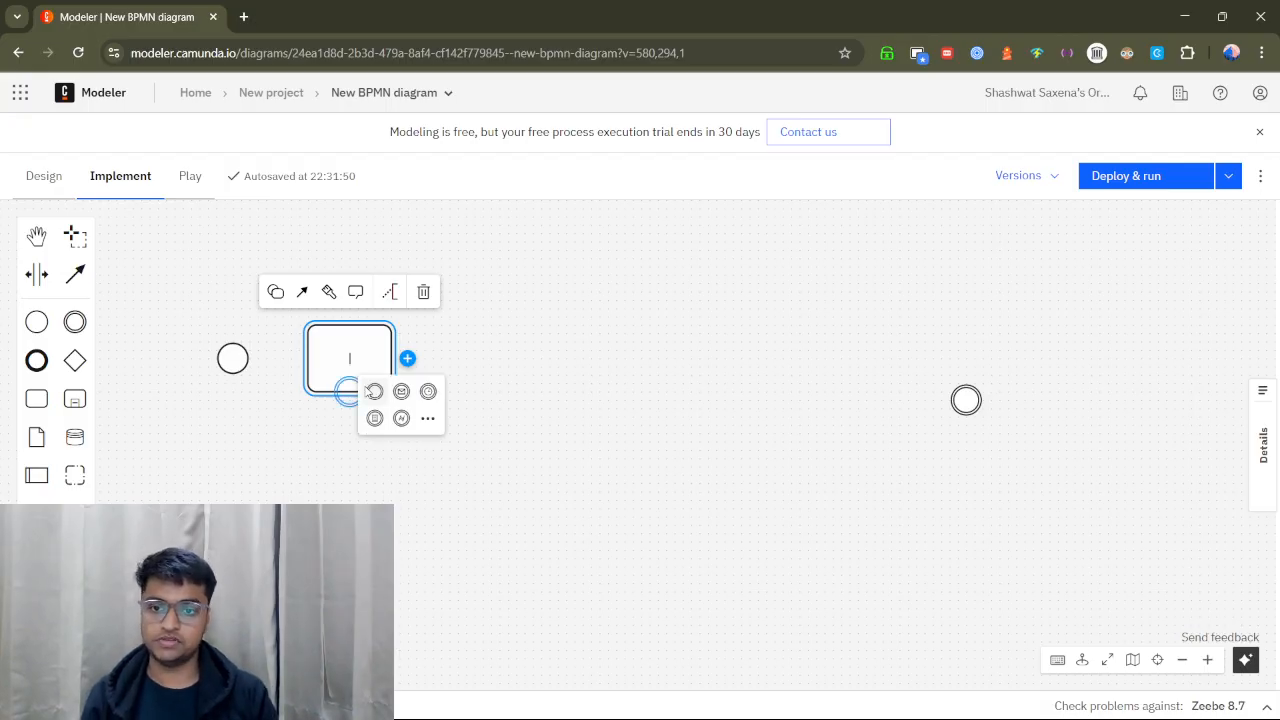
type("m")
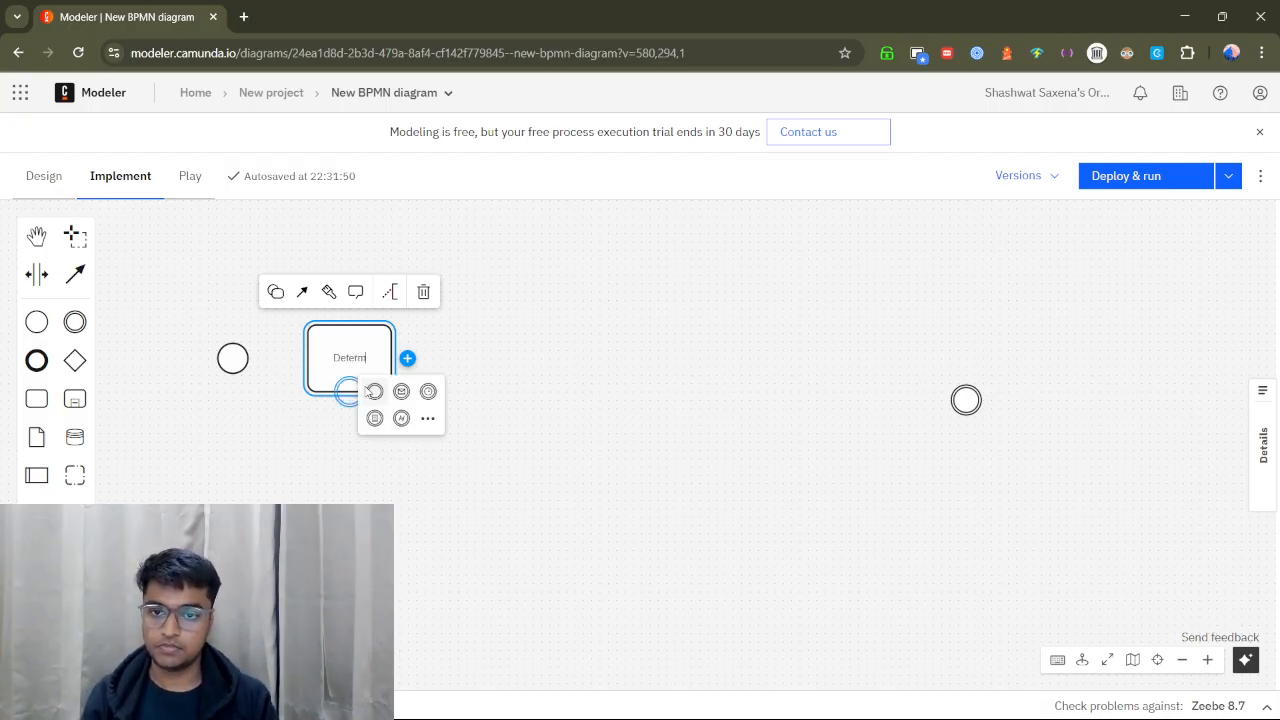
type("ine ris")
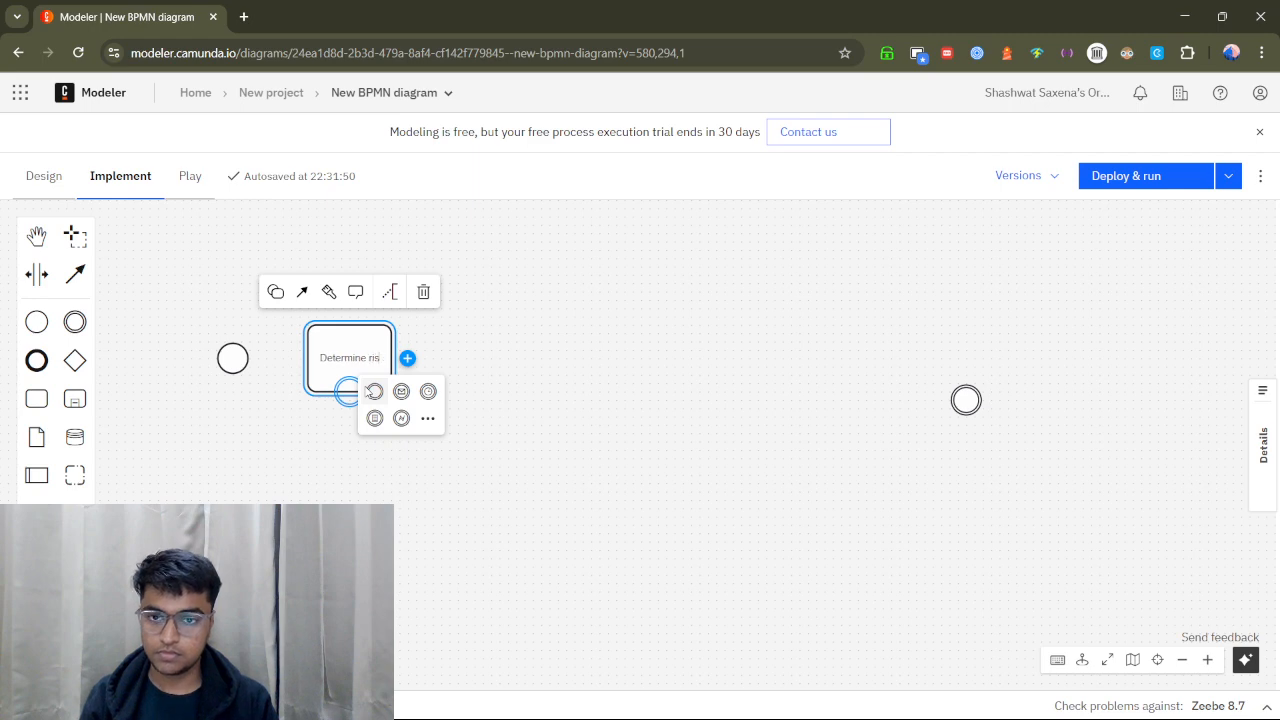
type("k levels")
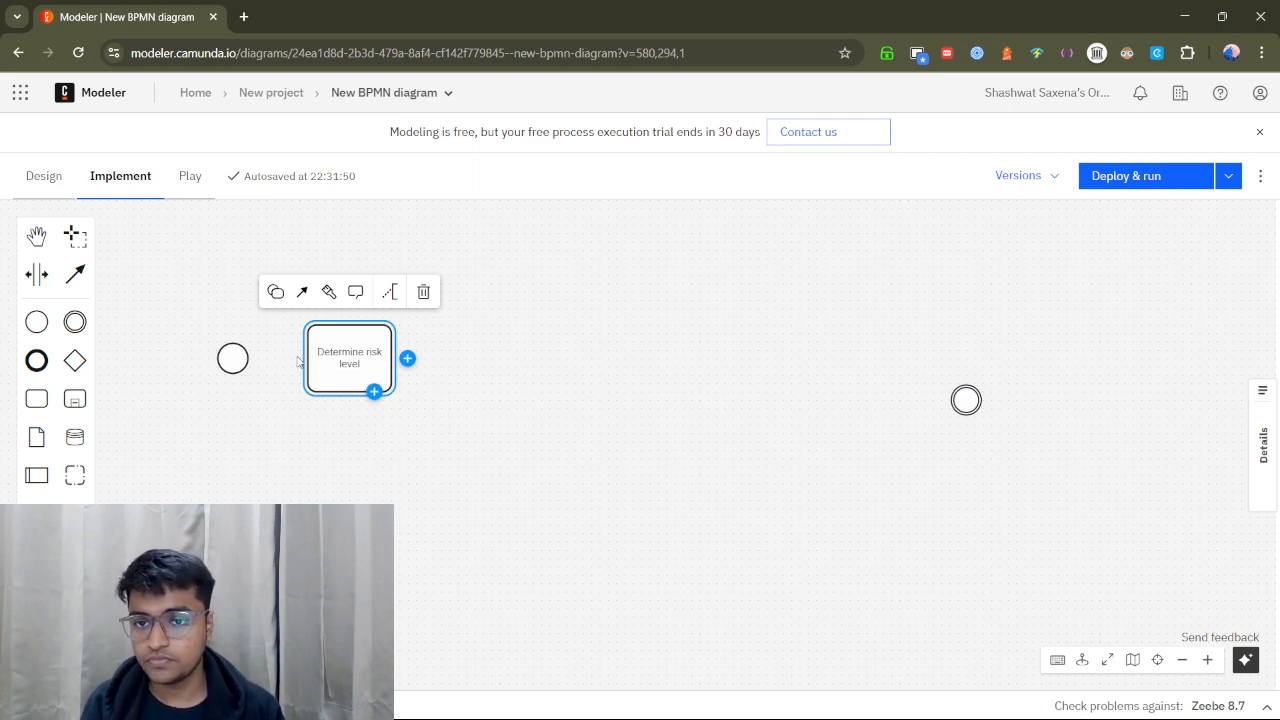
left_click(306, 447)
Shift the start event slightly left and connect it to the "Determine risk level" task with a sequence flow.
left_click_drag(232, 361, 224, 360)
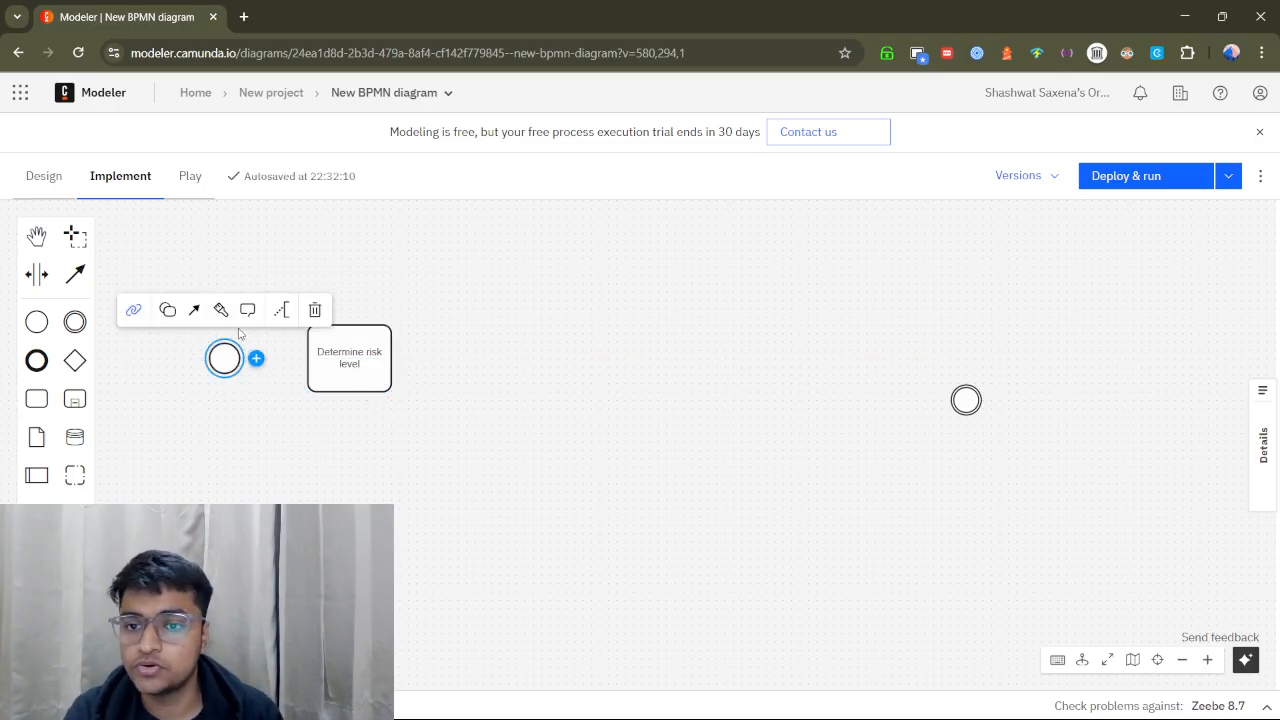
left_click(76, 274)
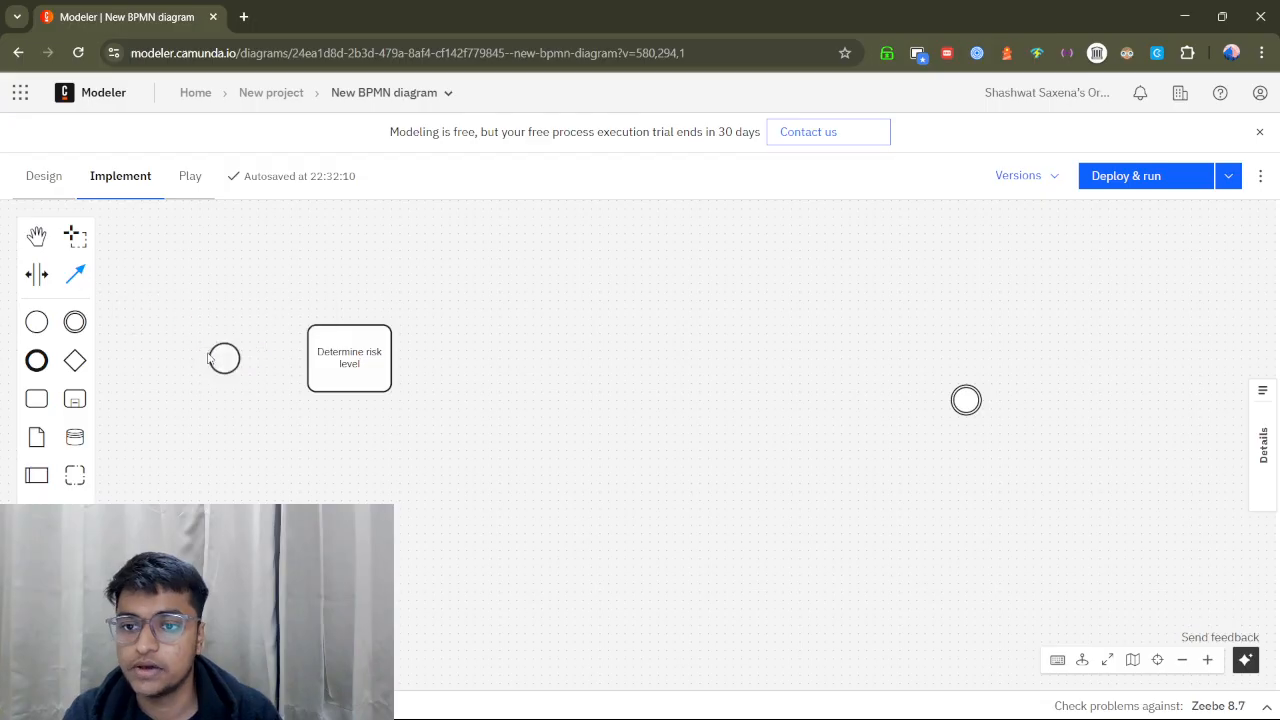
left_click_drag(226, 362, 334, 365)
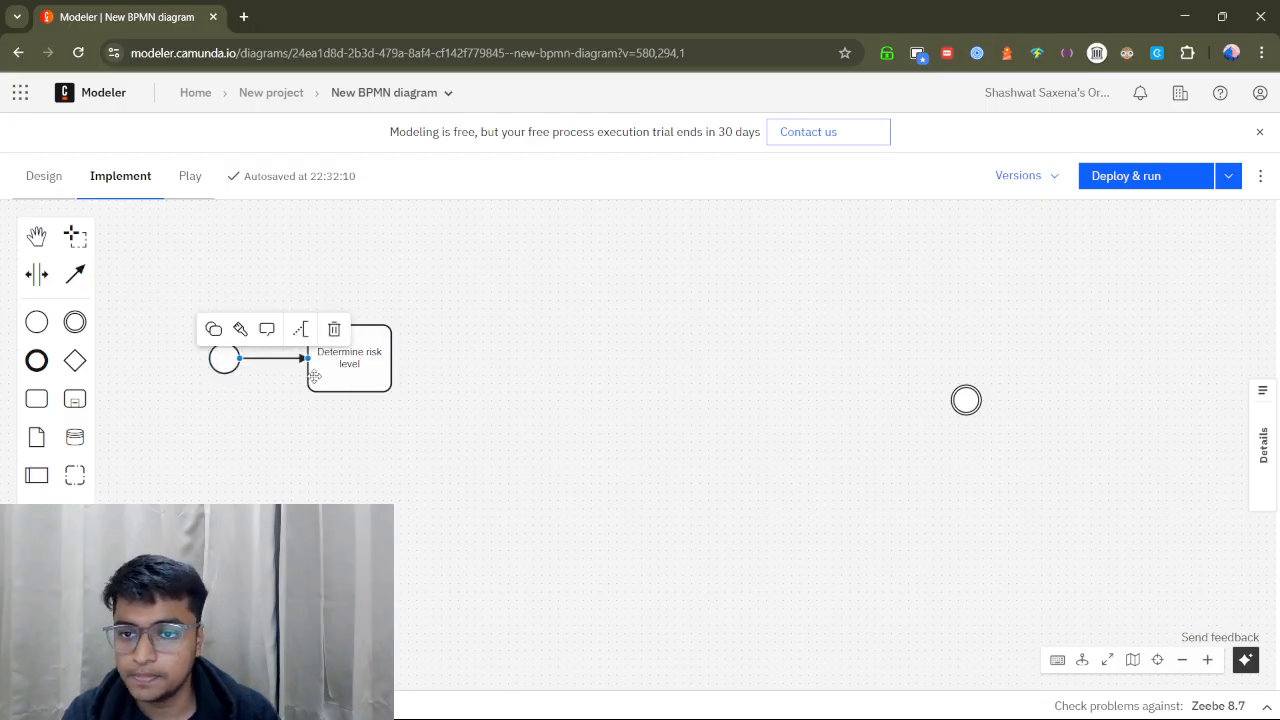
left_click(435, 358)
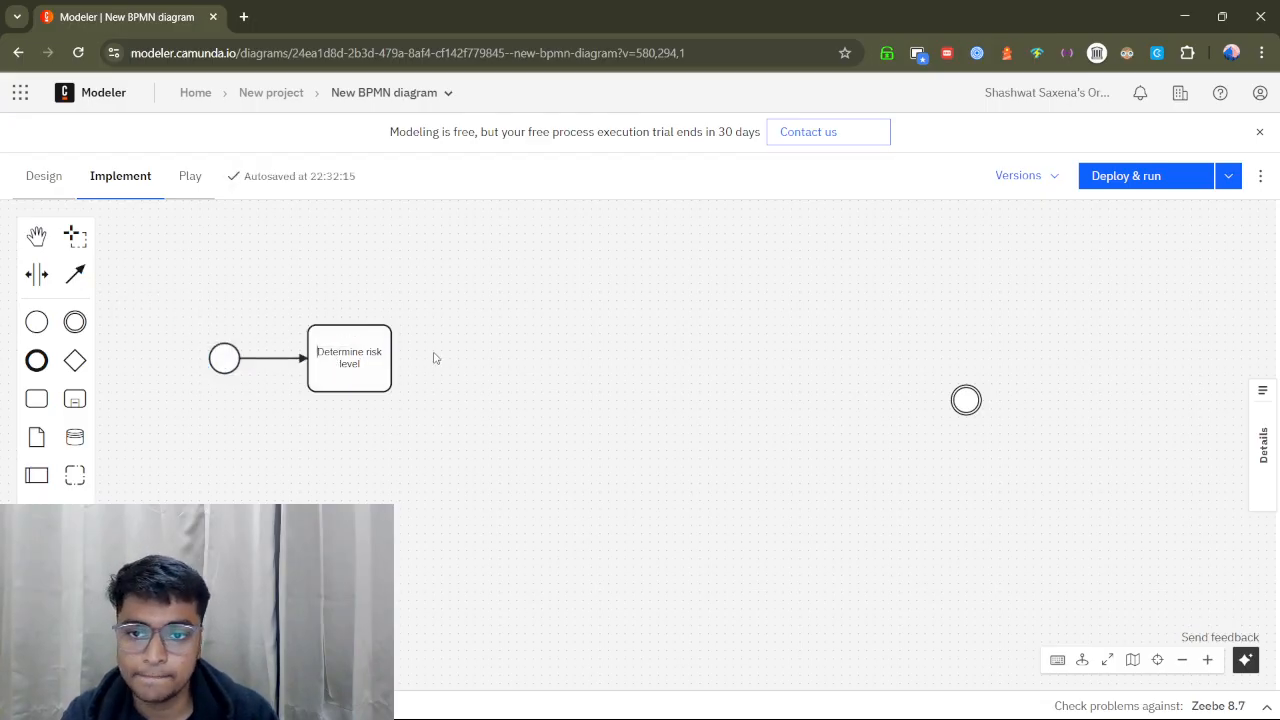
Change the "Determine risk level" task into a Business rule task.
left_click(349, 332)
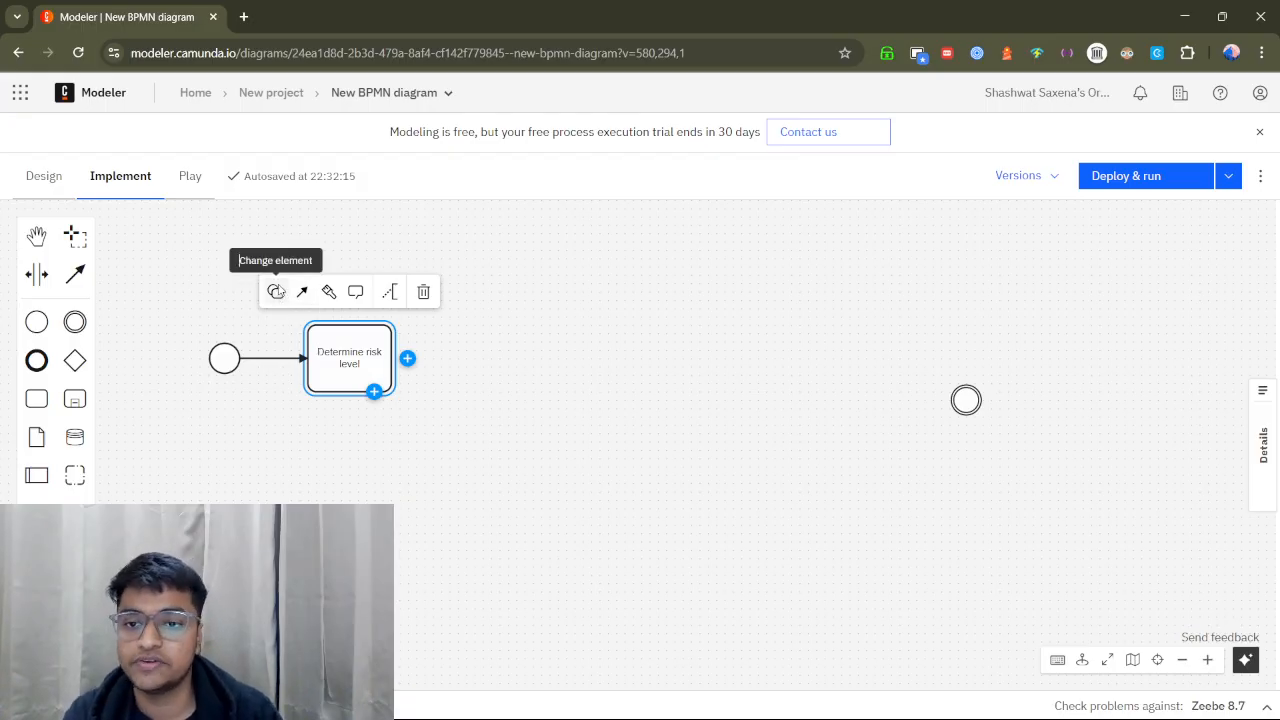
left_click(276, 291)
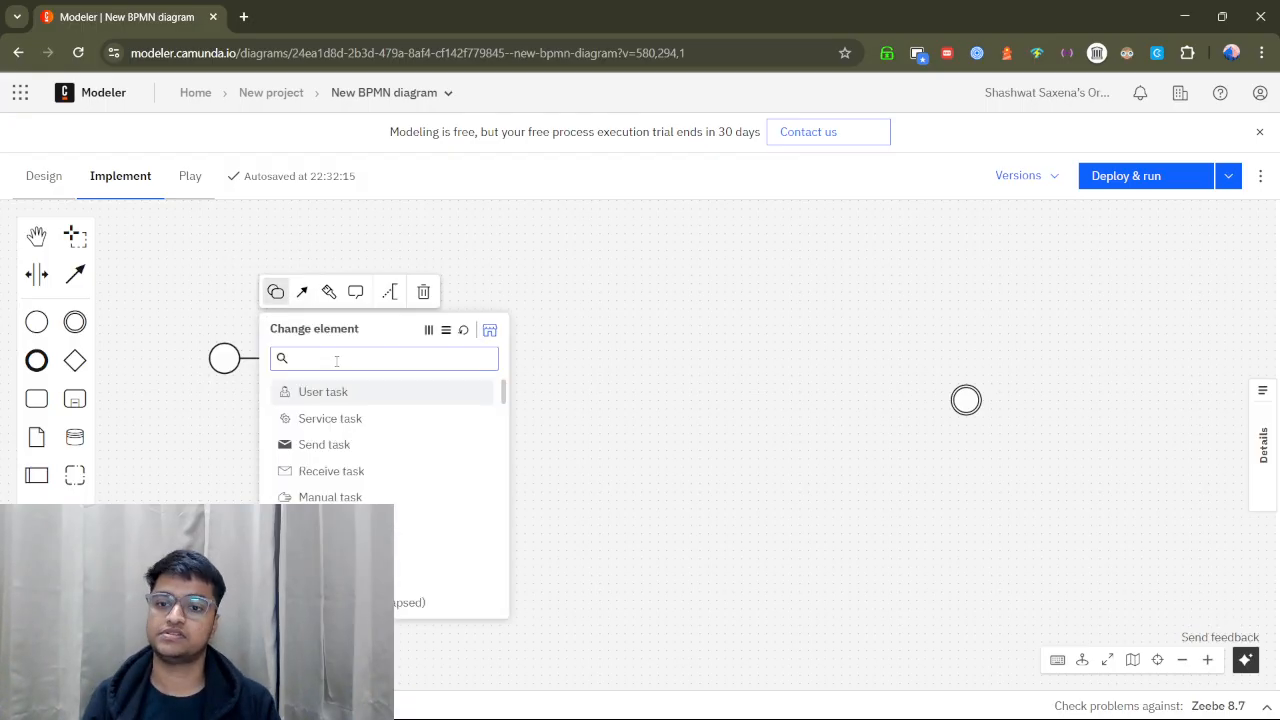
type("bus")
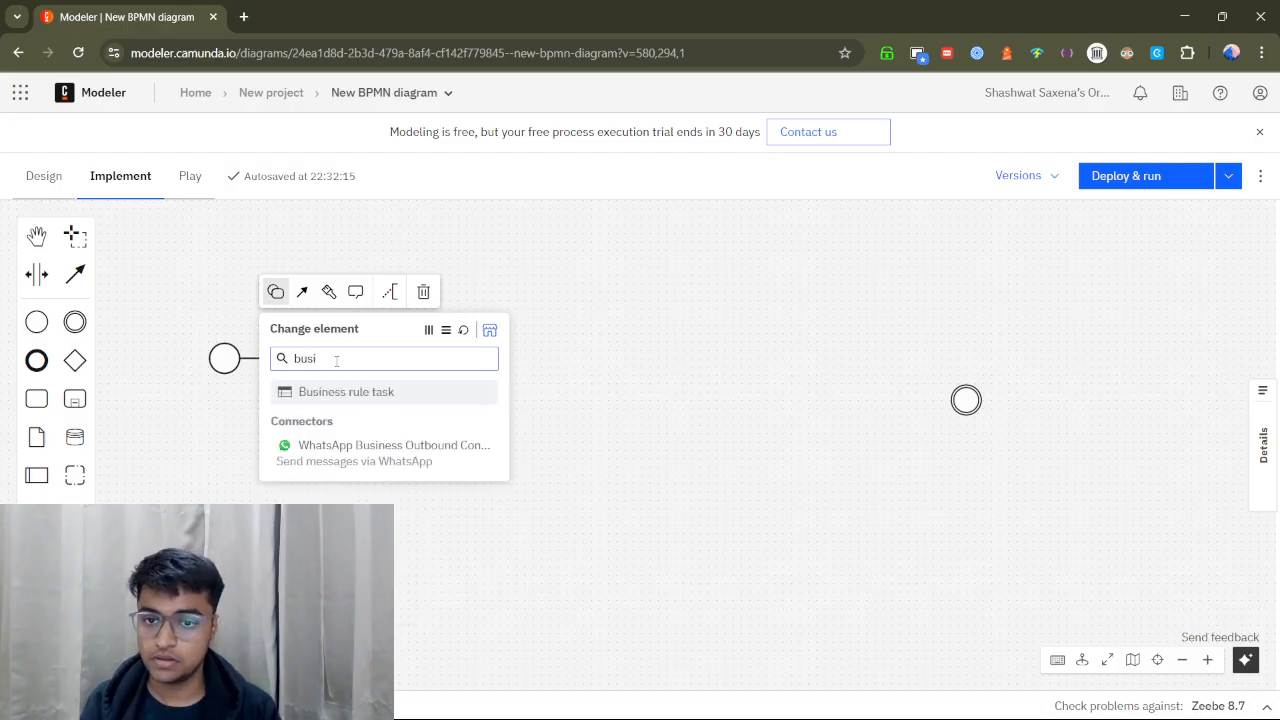
type("i")
left_click(406, 398)
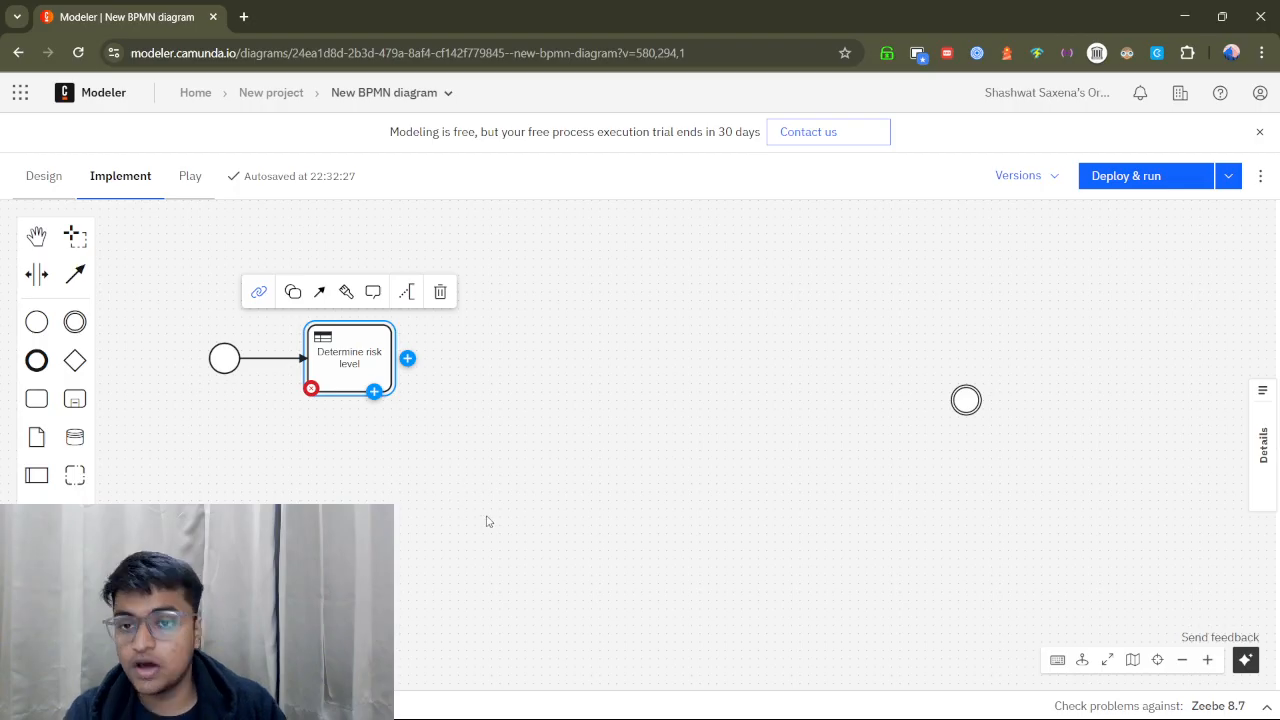
Add an exclusive gateway level with the "Determine risk level" task, just after it, and label it "What is the risk level of applicant".
left_click(73, 359)
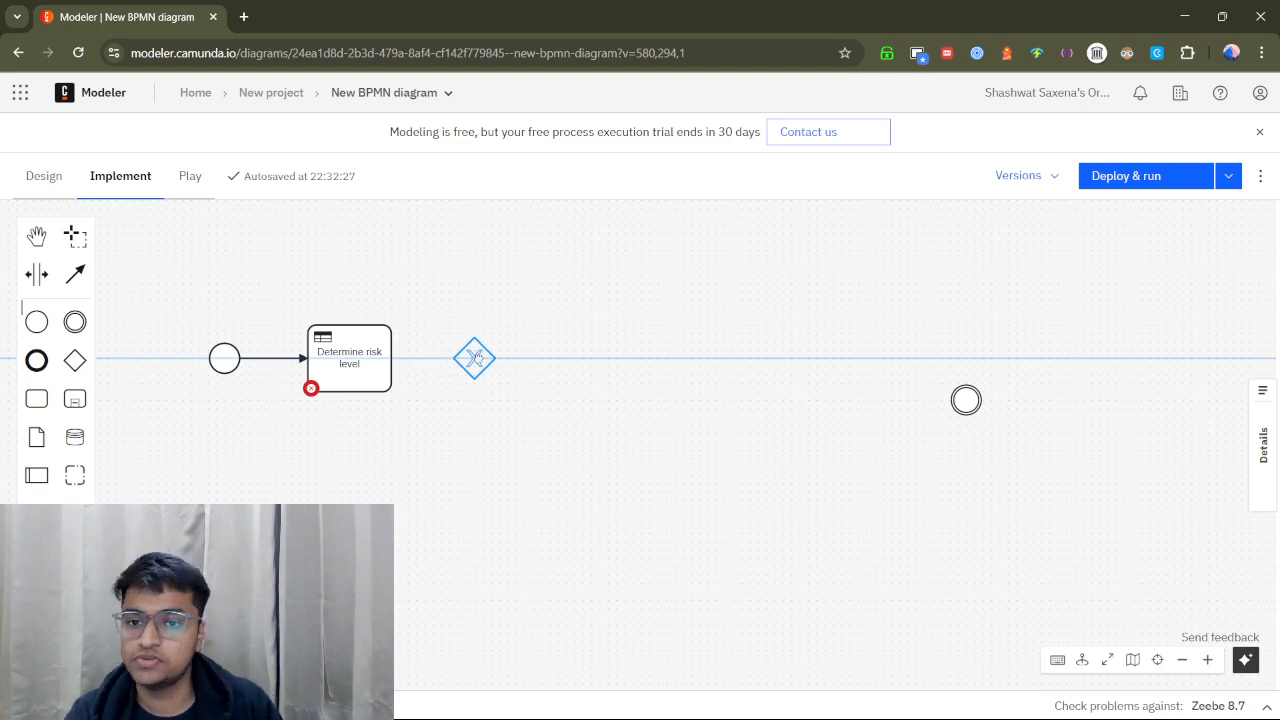
left_click(483, 358)
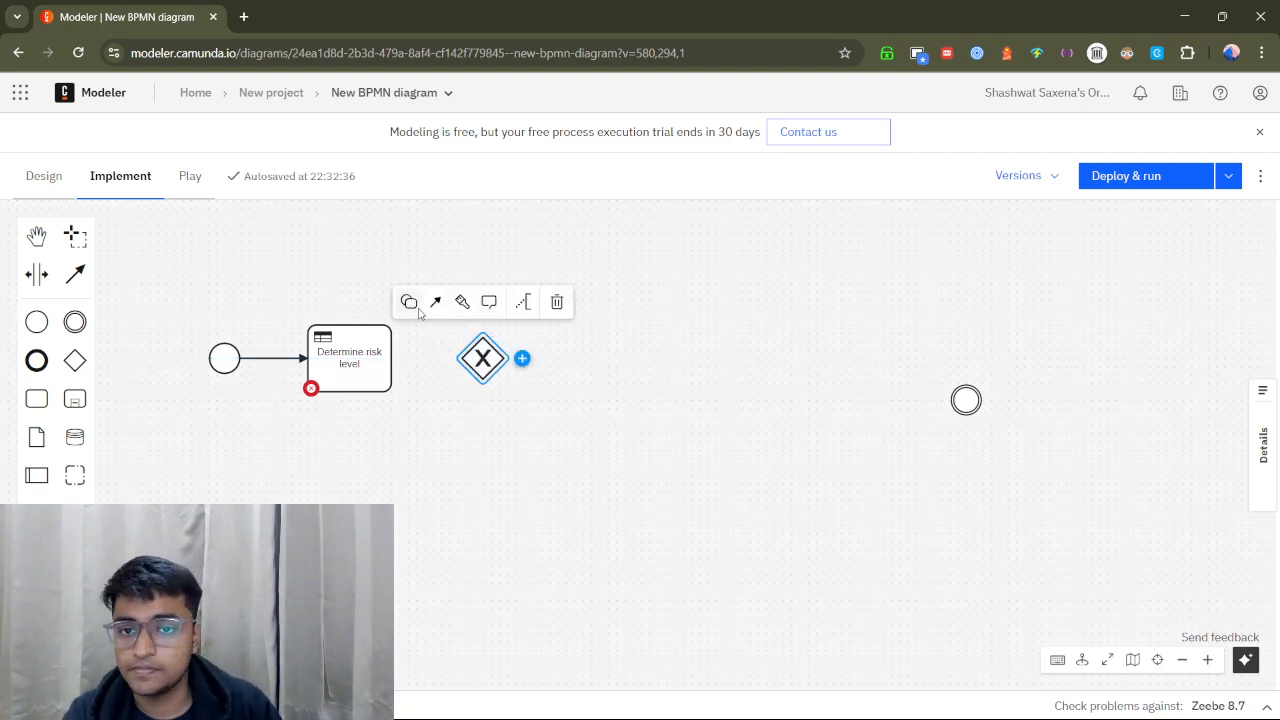
left_click(497, 380)
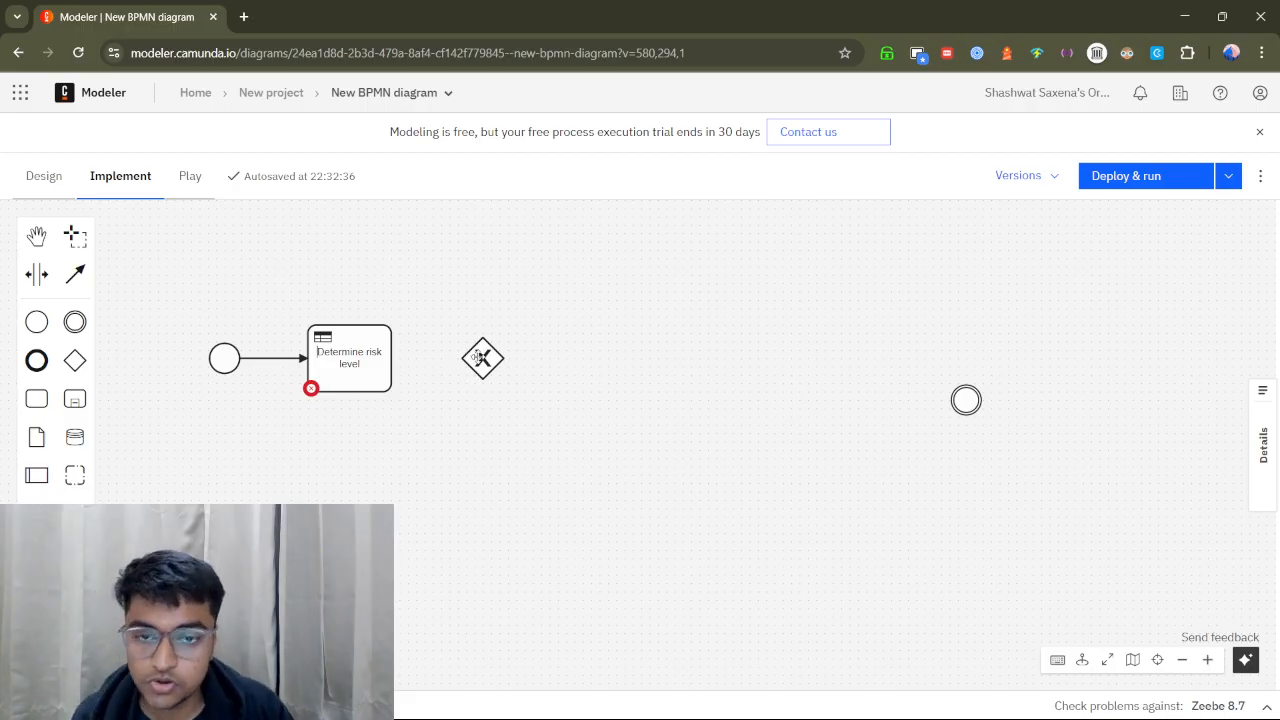
double_click(478, 358)
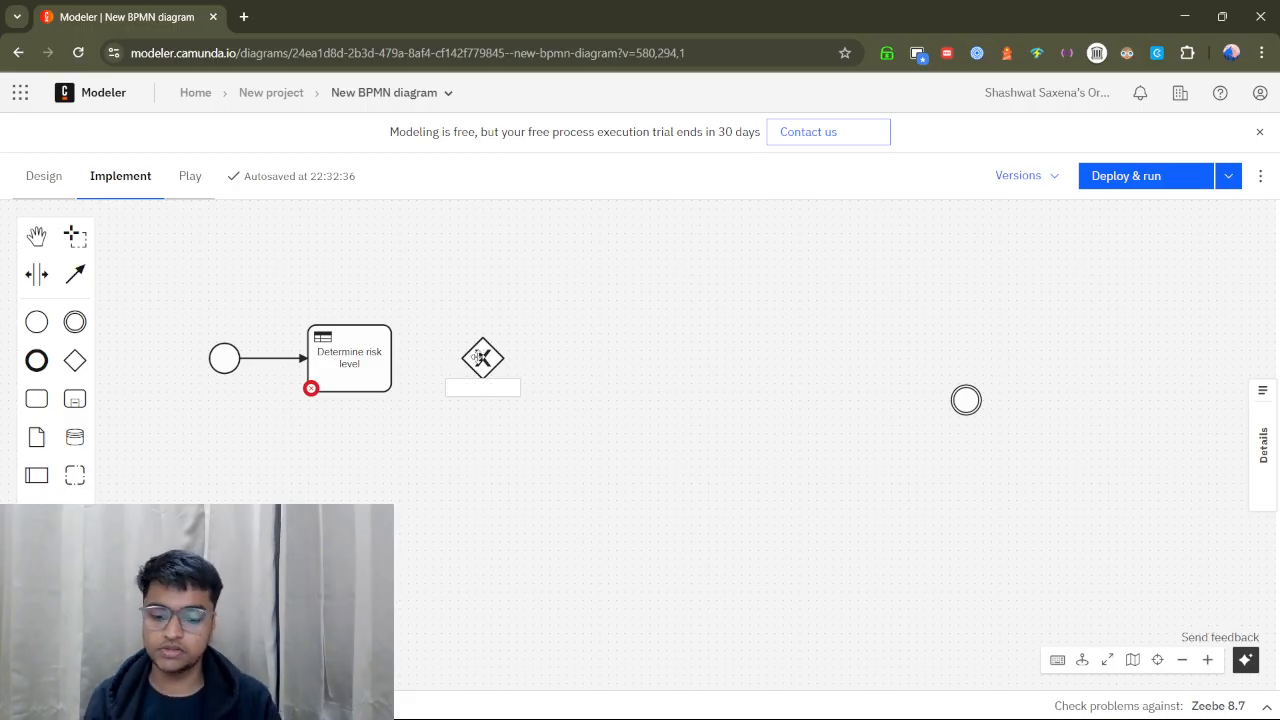
type("What is")
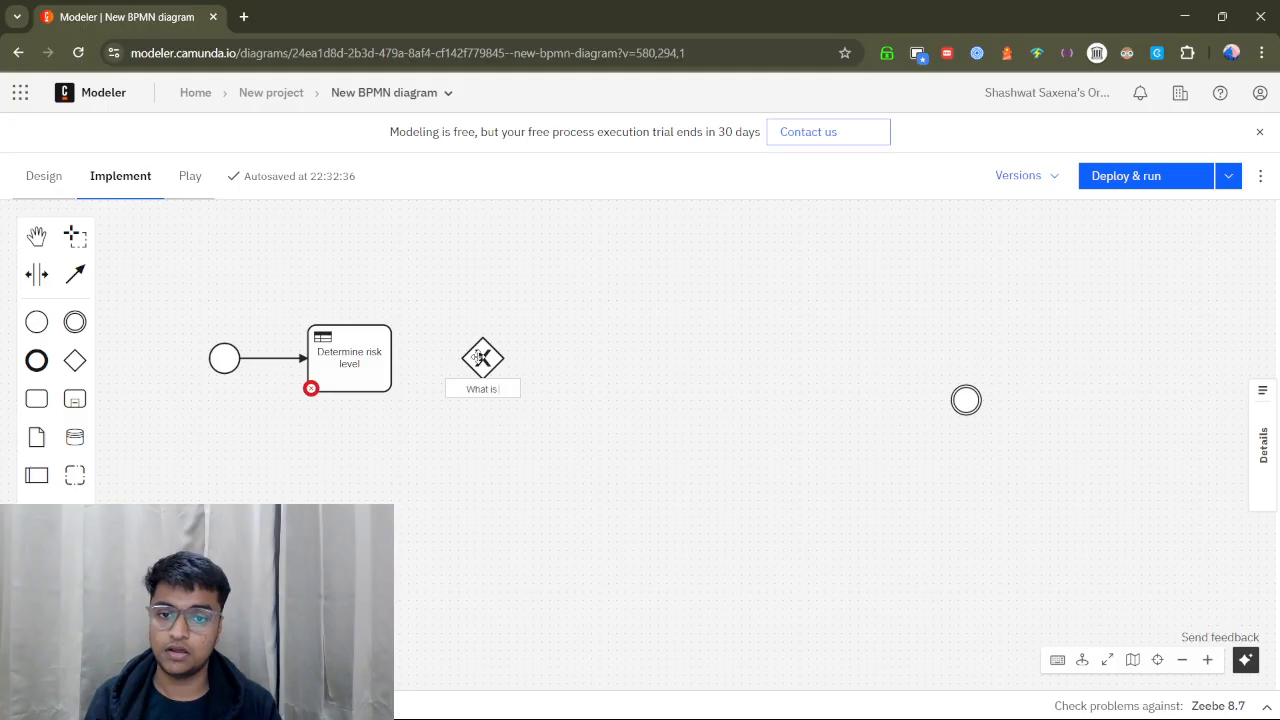
type(" the risk level of")
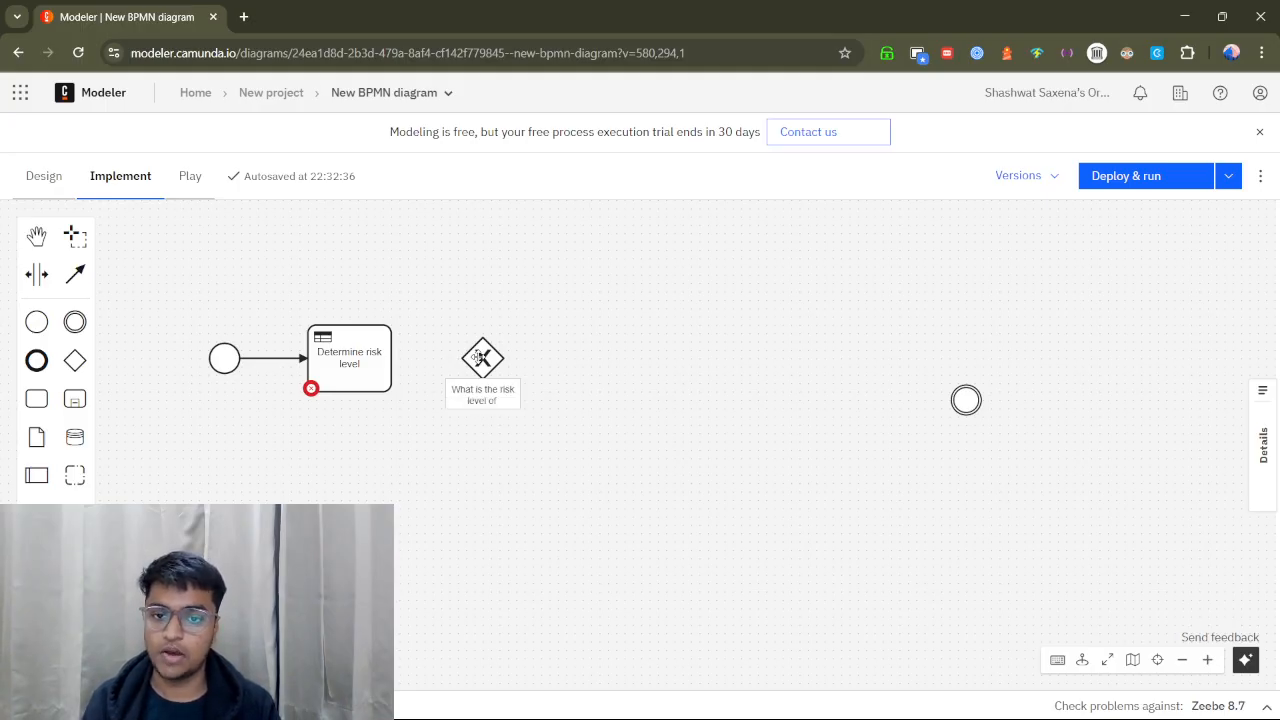
type(" applicant")
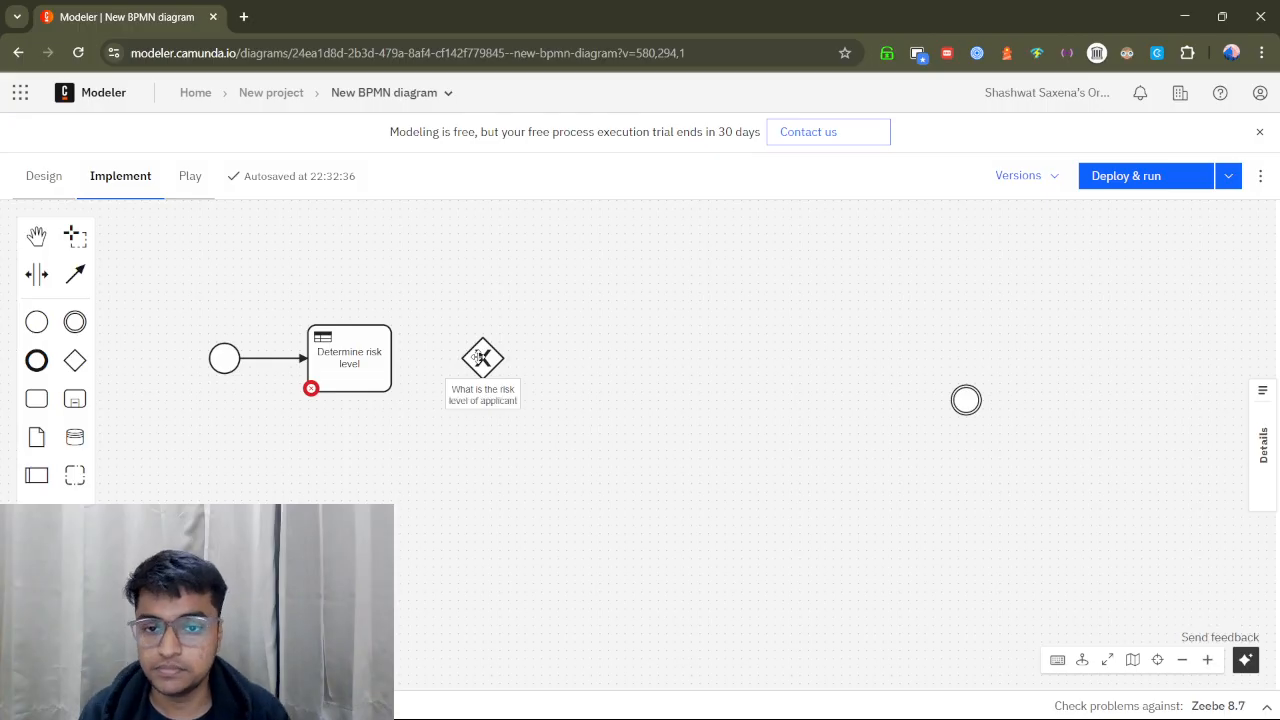
left_click(566, 546)
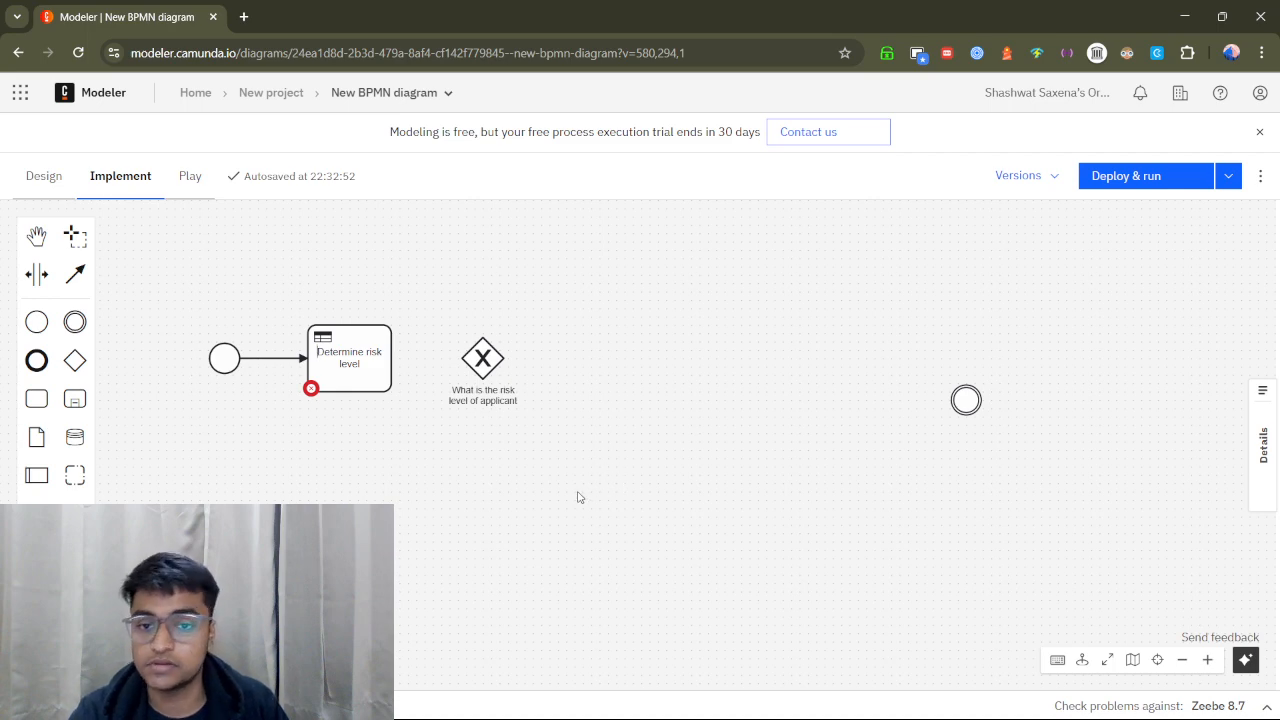
Reposition the intermediate event slightly farther right and lower than the gateway's row.
left_click_drag(577, 497, 513, 582)
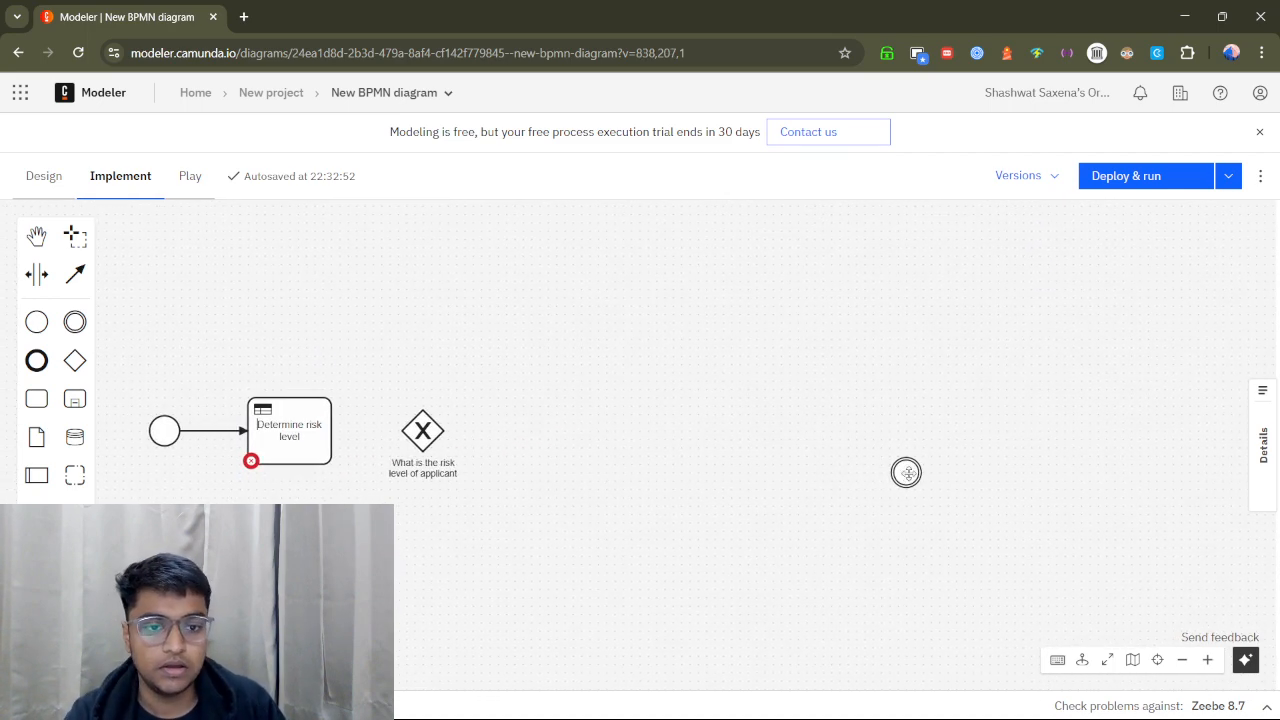
left_click(940, 440)
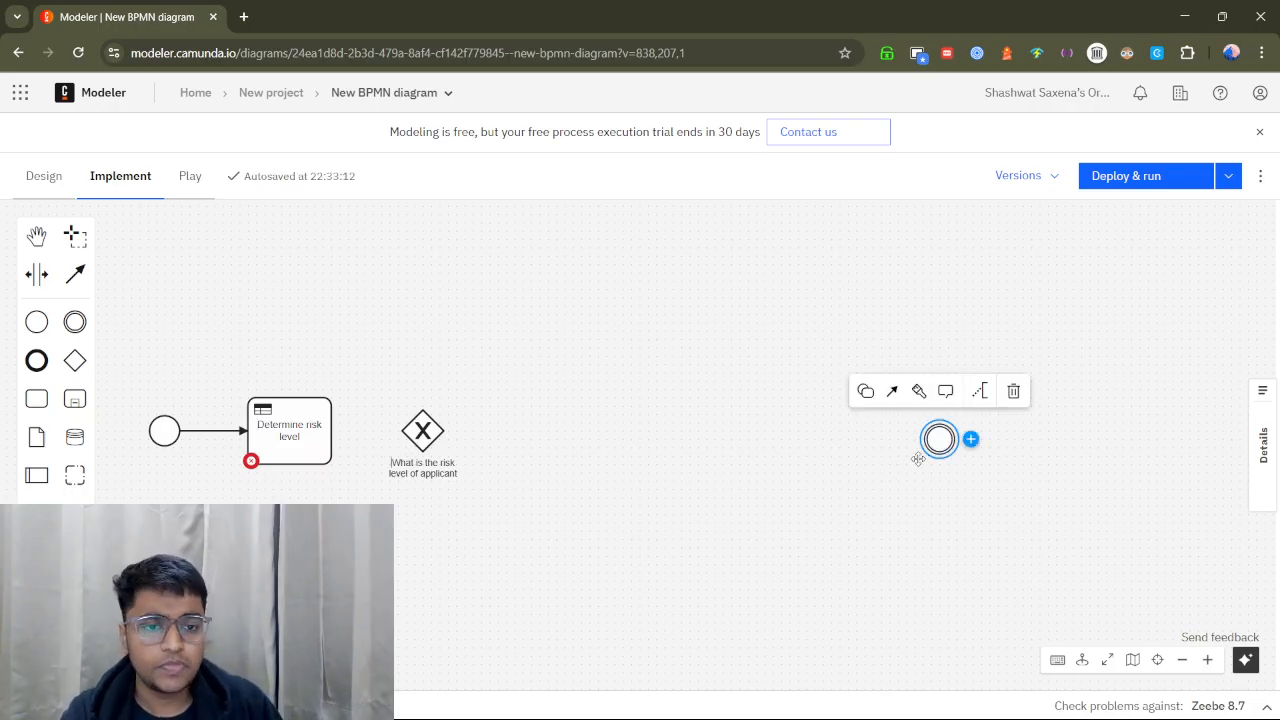
left_click_drag(940, 446, 944, 509)
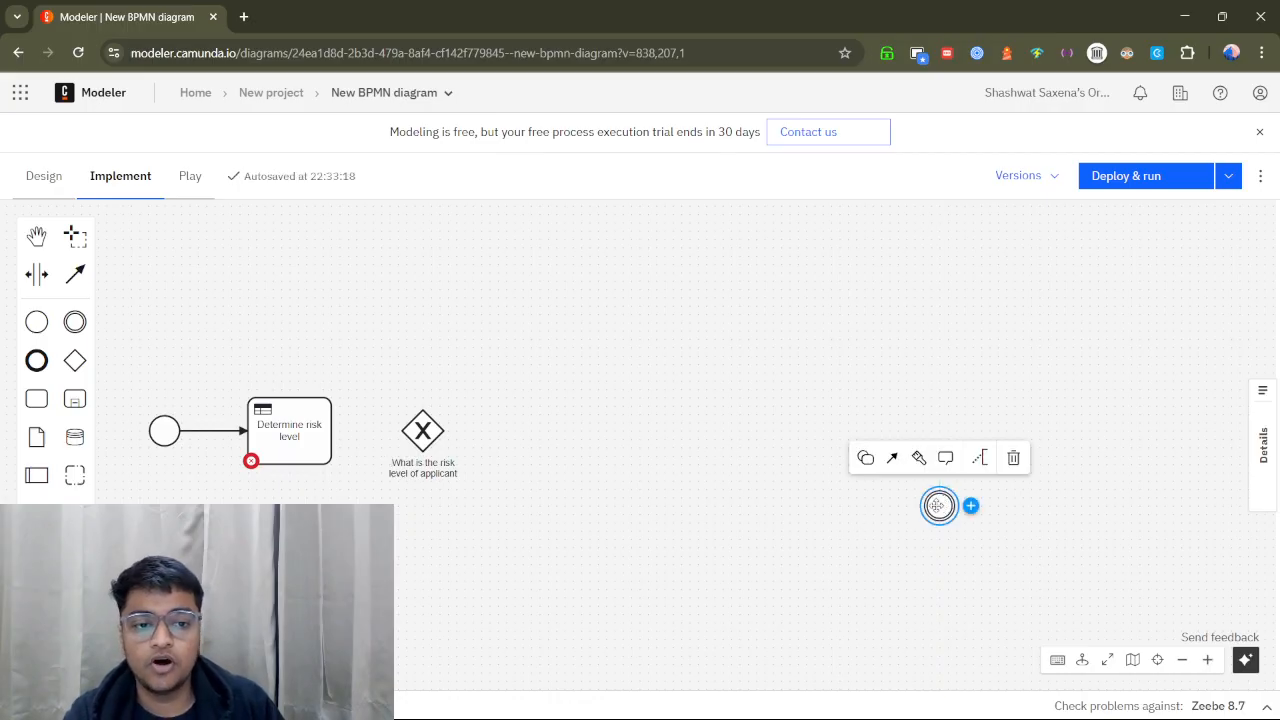
left_click_drag(843, 538, 843, 486)
left_click_drag(938, 458, 949, 489)
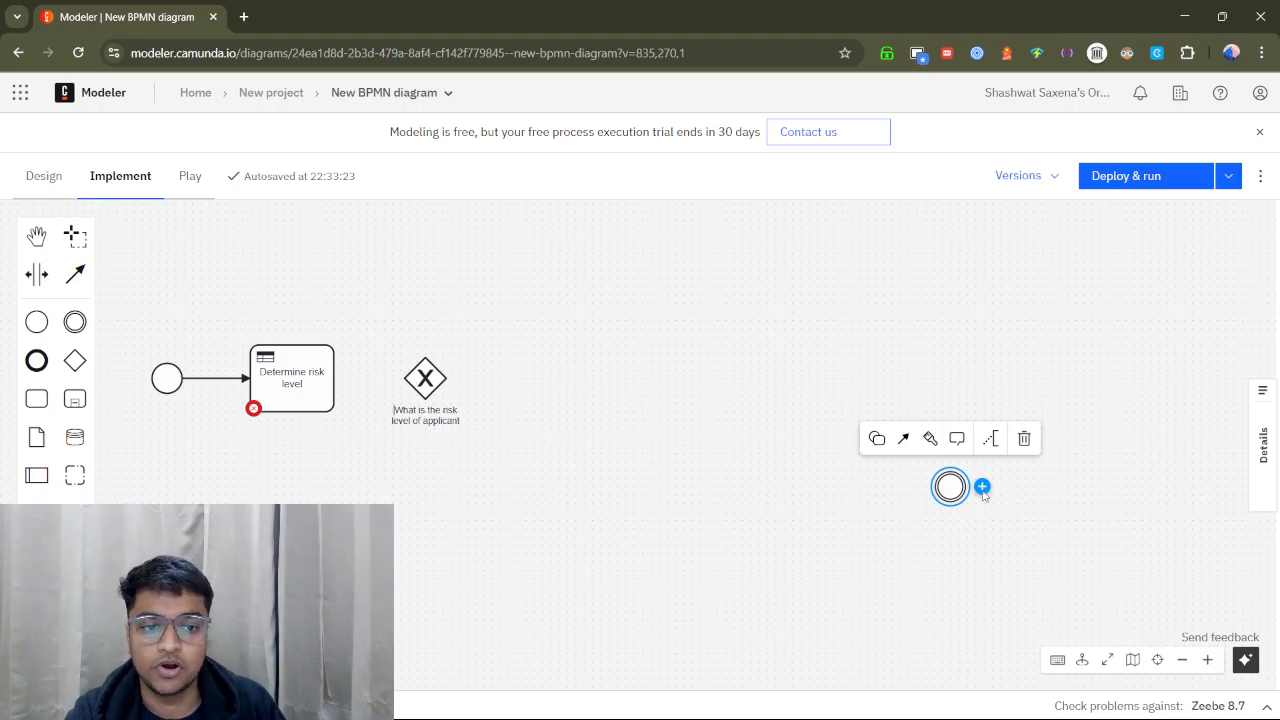
left_click_drag(953, 489, 996, 476)
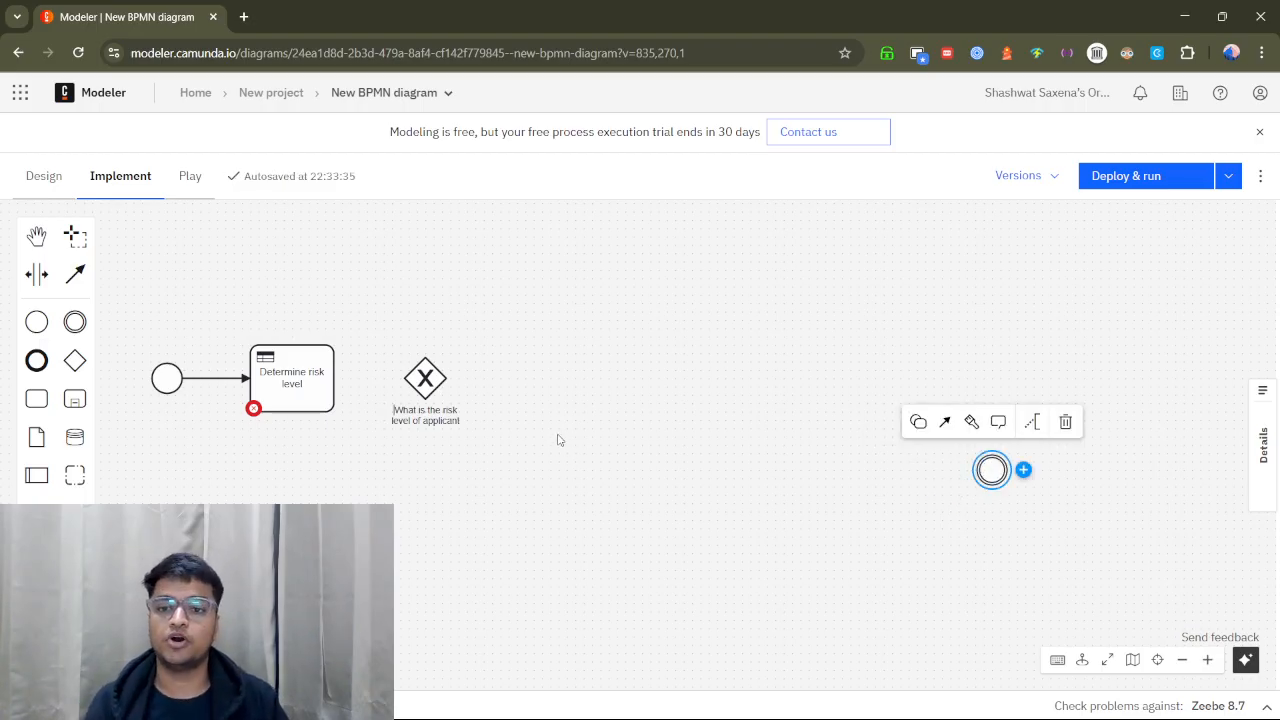
left_click_drag(545, 452, 598, 466)
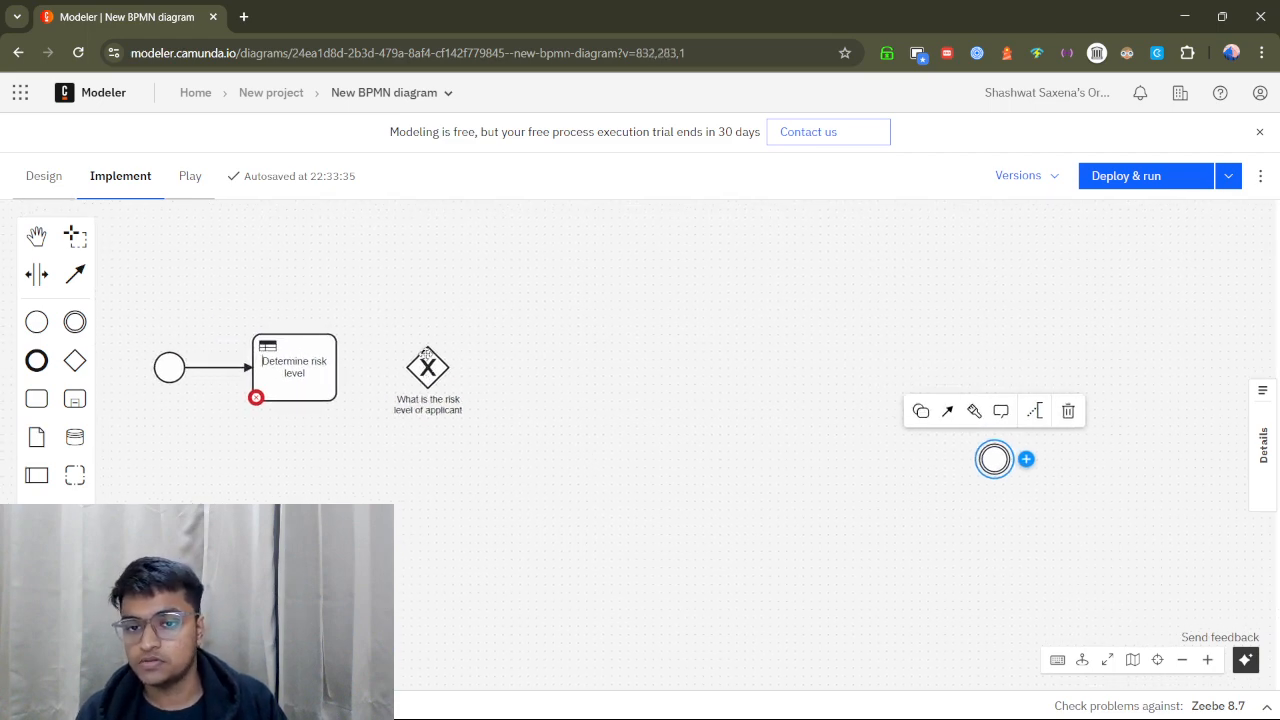
left_click(366, 495)
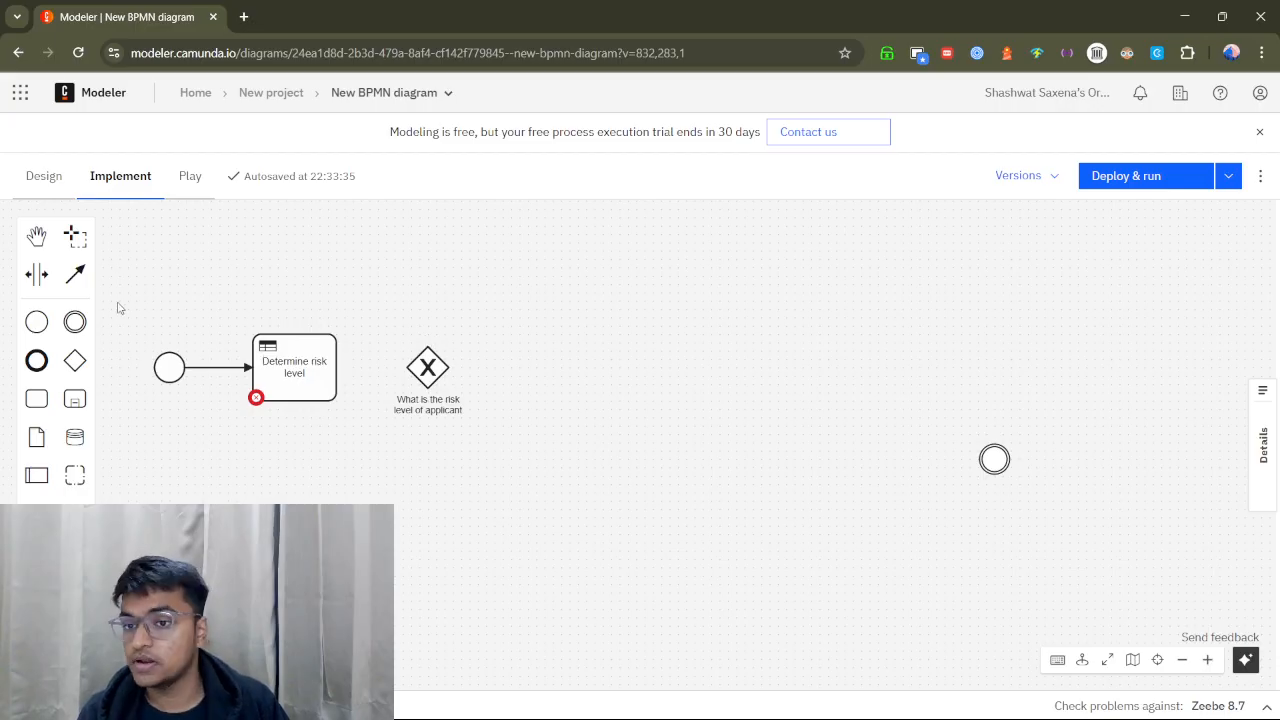
Add a second exclusive gateway well to the right of the risk level gateway, on the same row, and link the two with a sequence flow.
left_click_drag(125, 370, 773, 367)
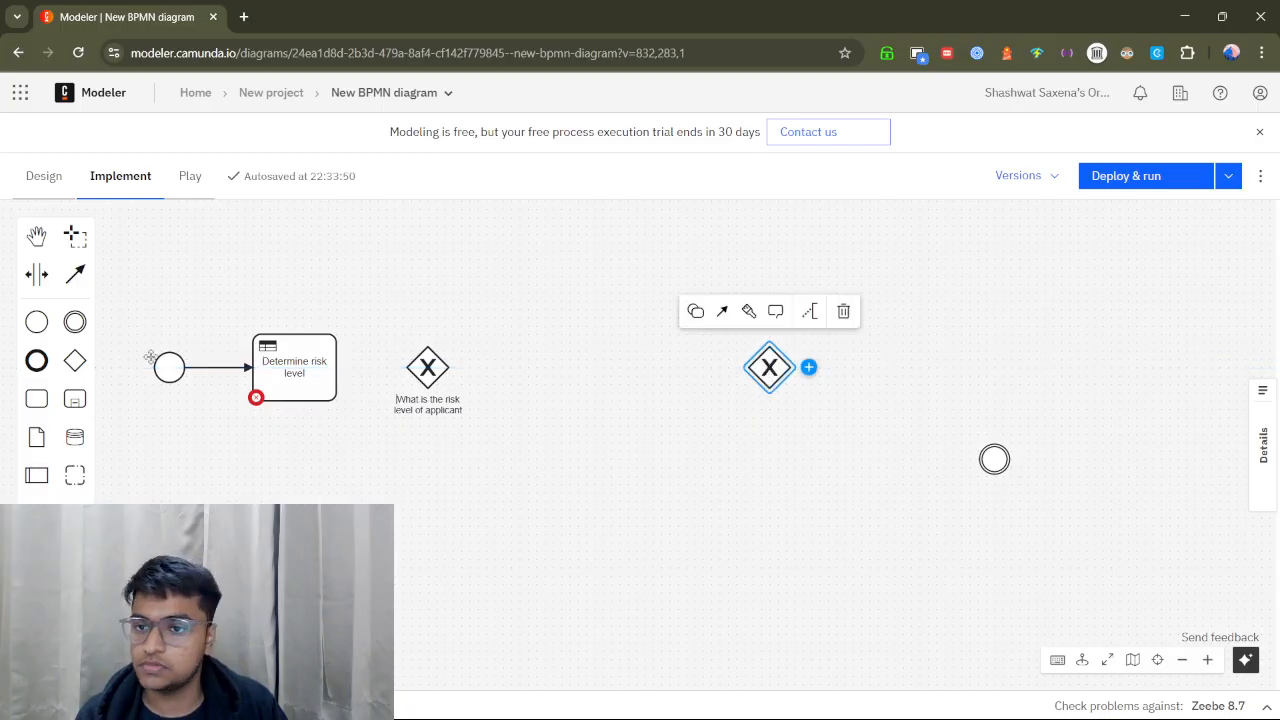
left_click(75, 273)
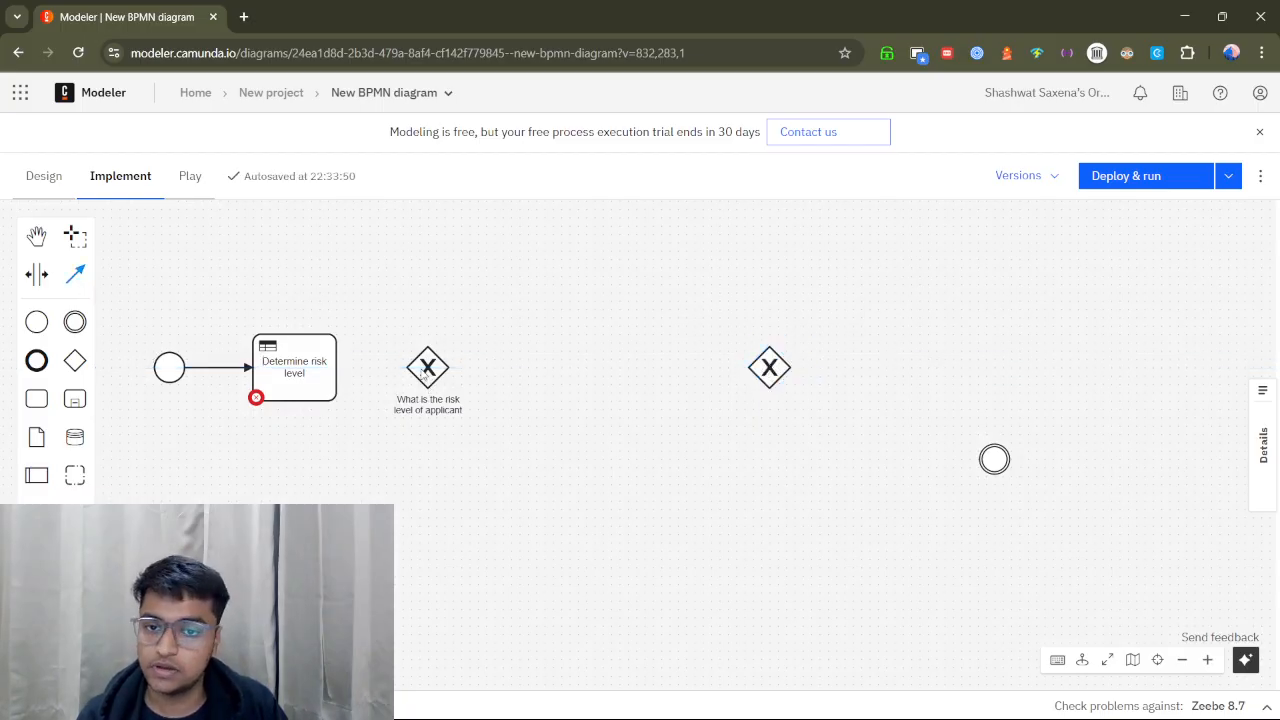
left_click_drag(423, 375, 739, 373)
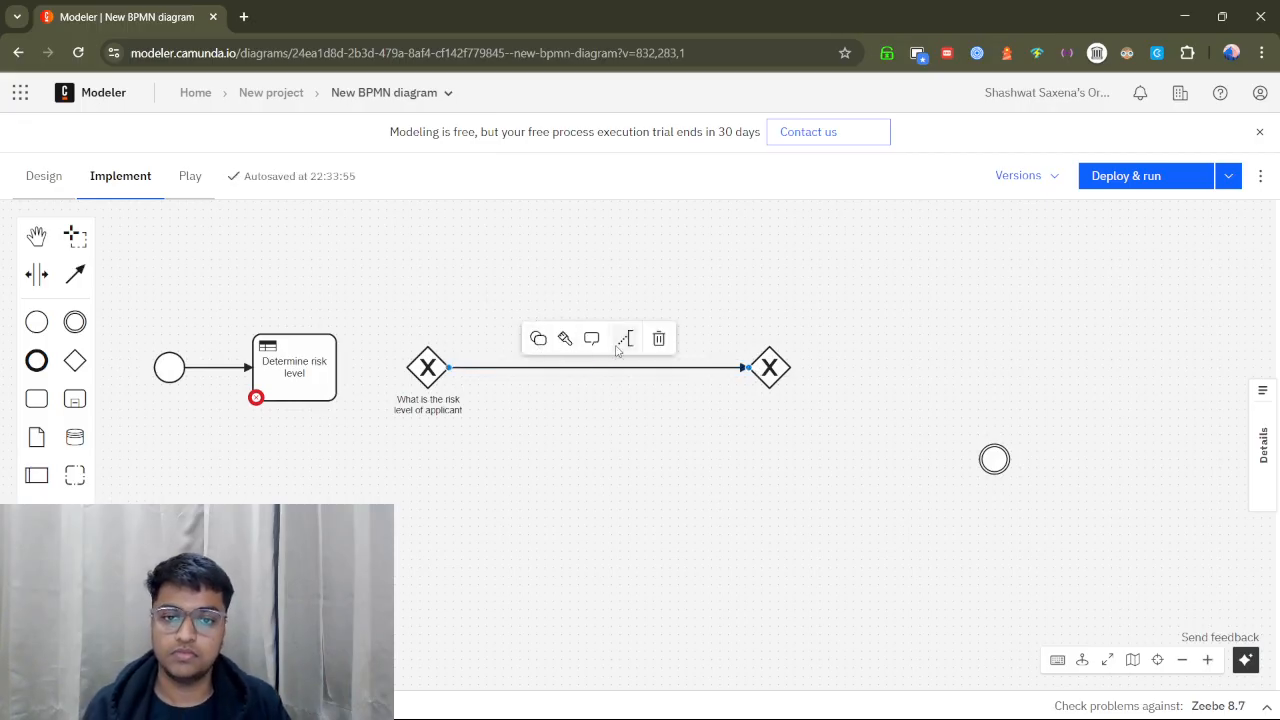
left_click(624, 440)
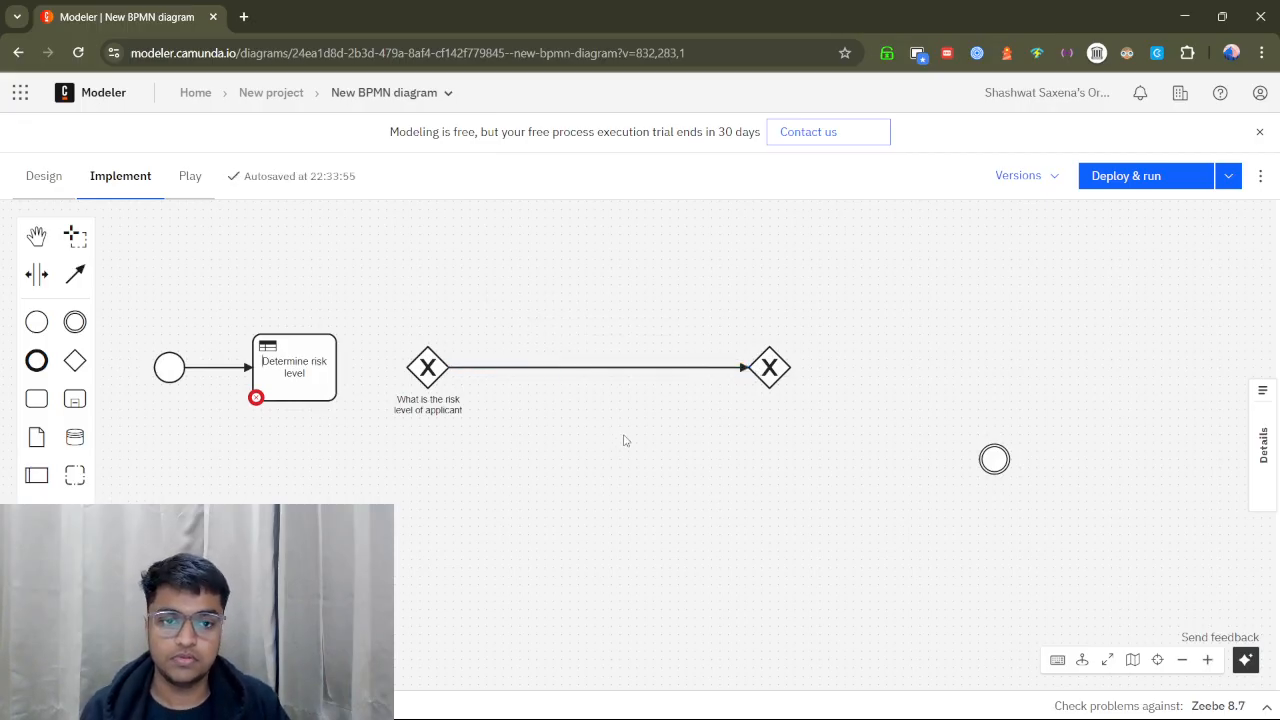
Label the sequence flow between the two gateways "Green".
double_click(535, 367)
type("G")
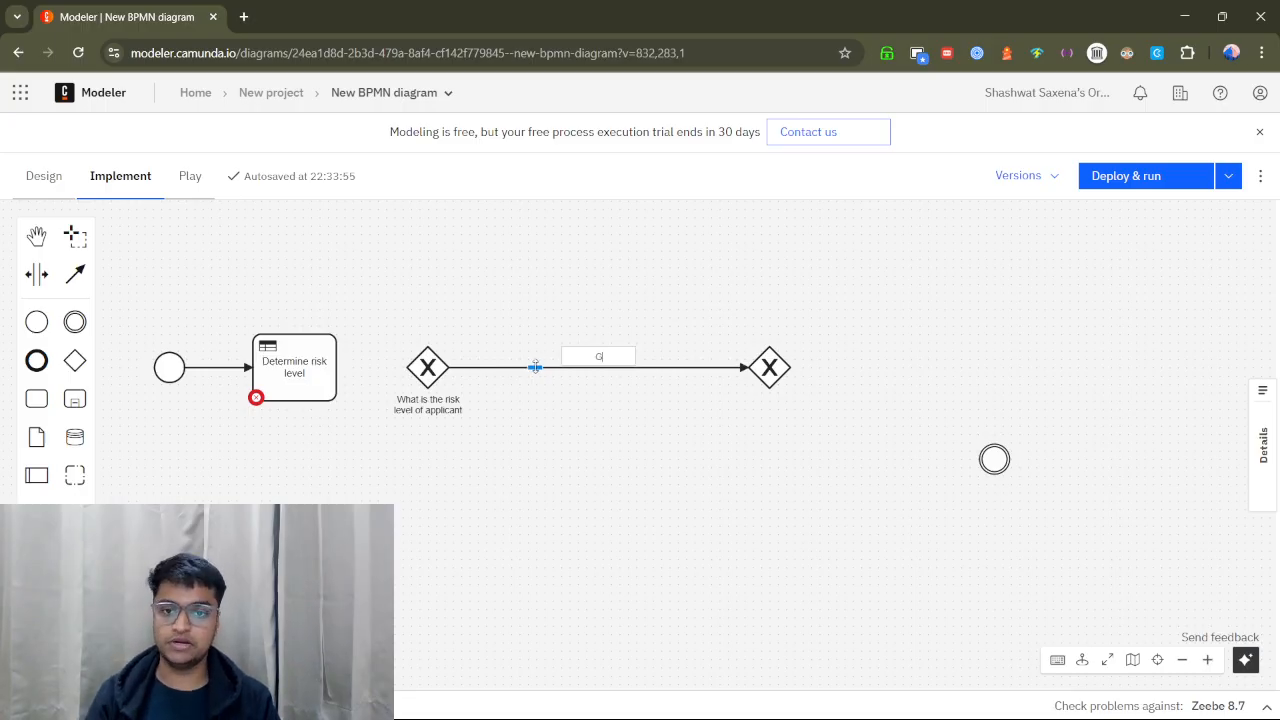
type("reen")
key("Return")
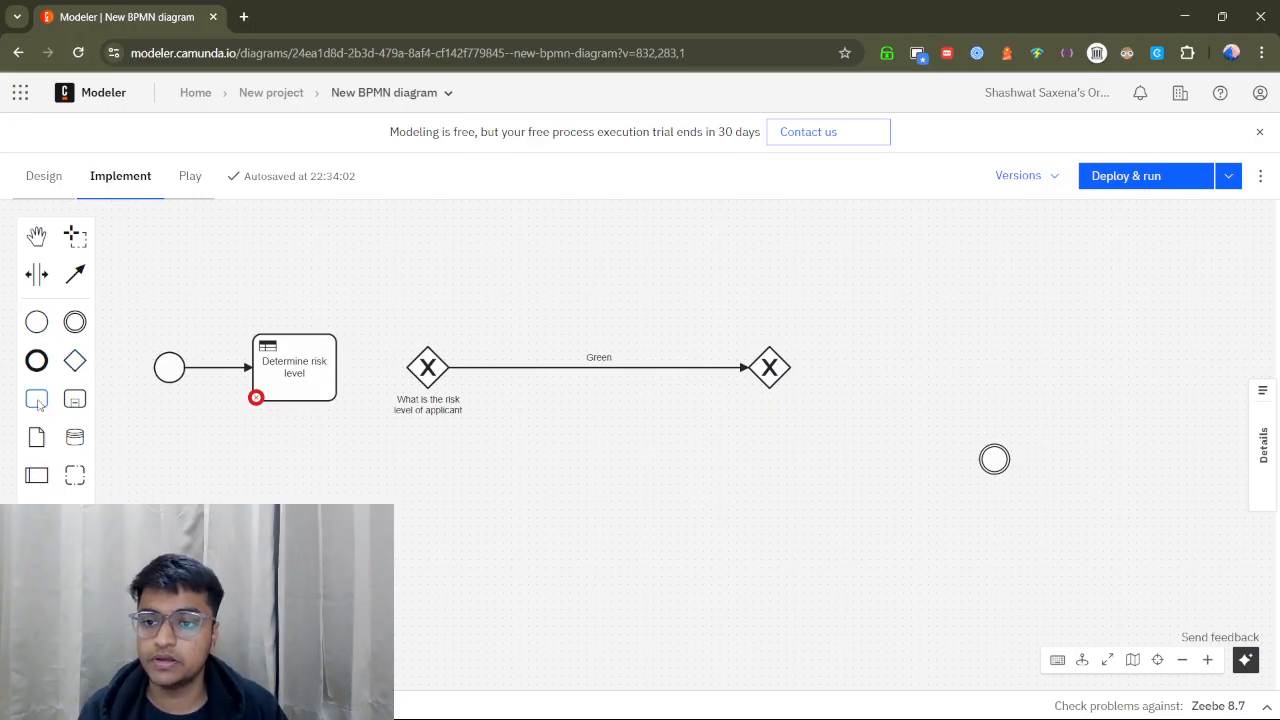
Place a third exclusive gateway well below the second one, and move the risk level gateway's label above its shape.
left_click(75, 370)
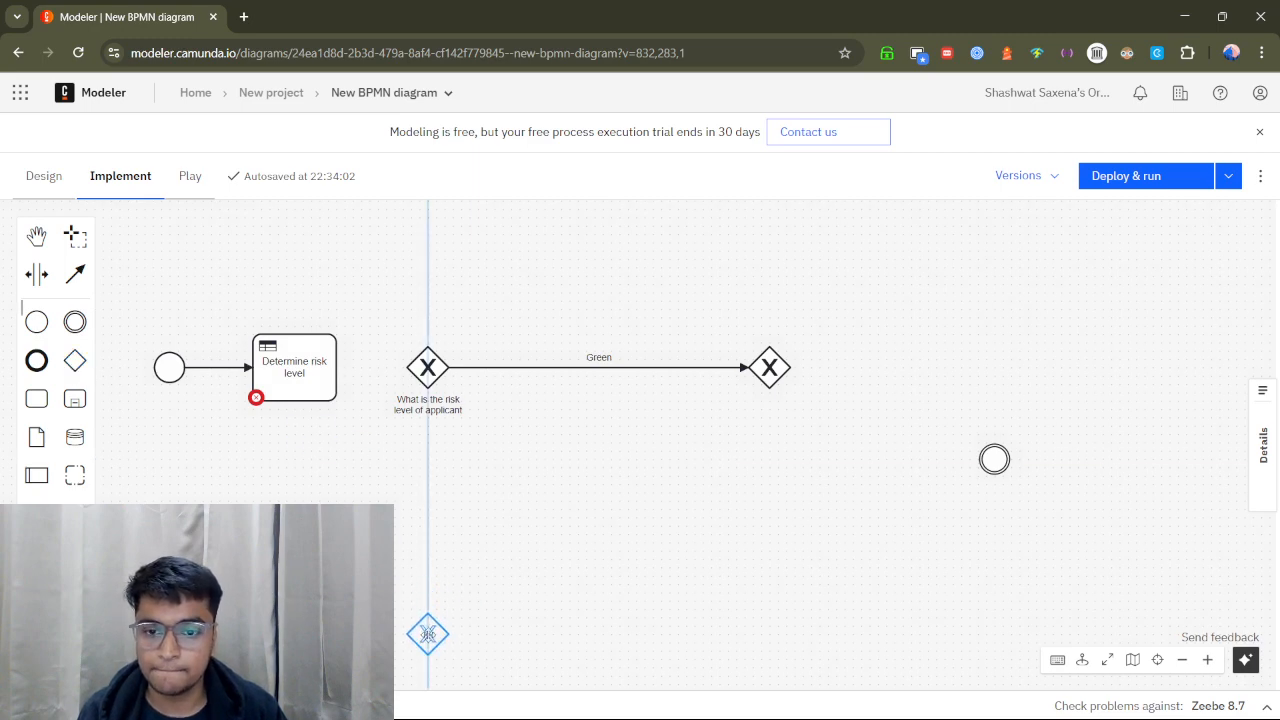
left_click(428, 633)
mouse_move(467, 634)
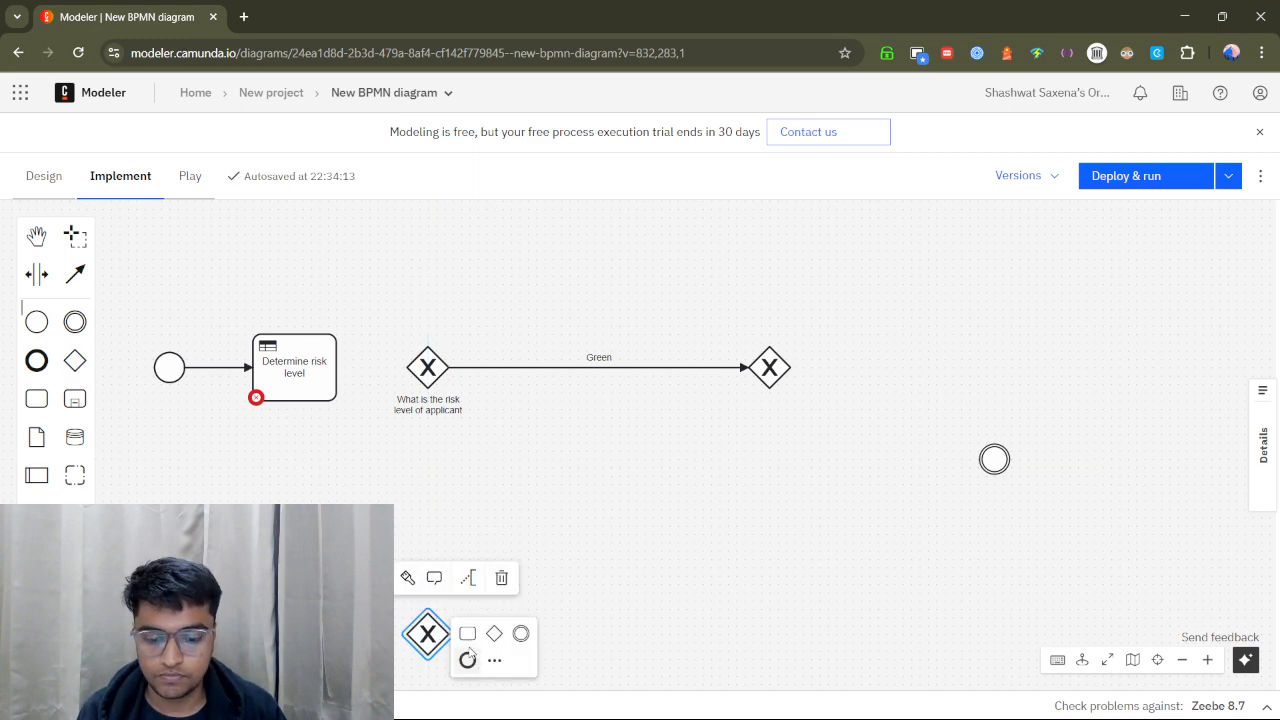
left_click(436, 404)
left_click_drag(436, 404, 440, 339)
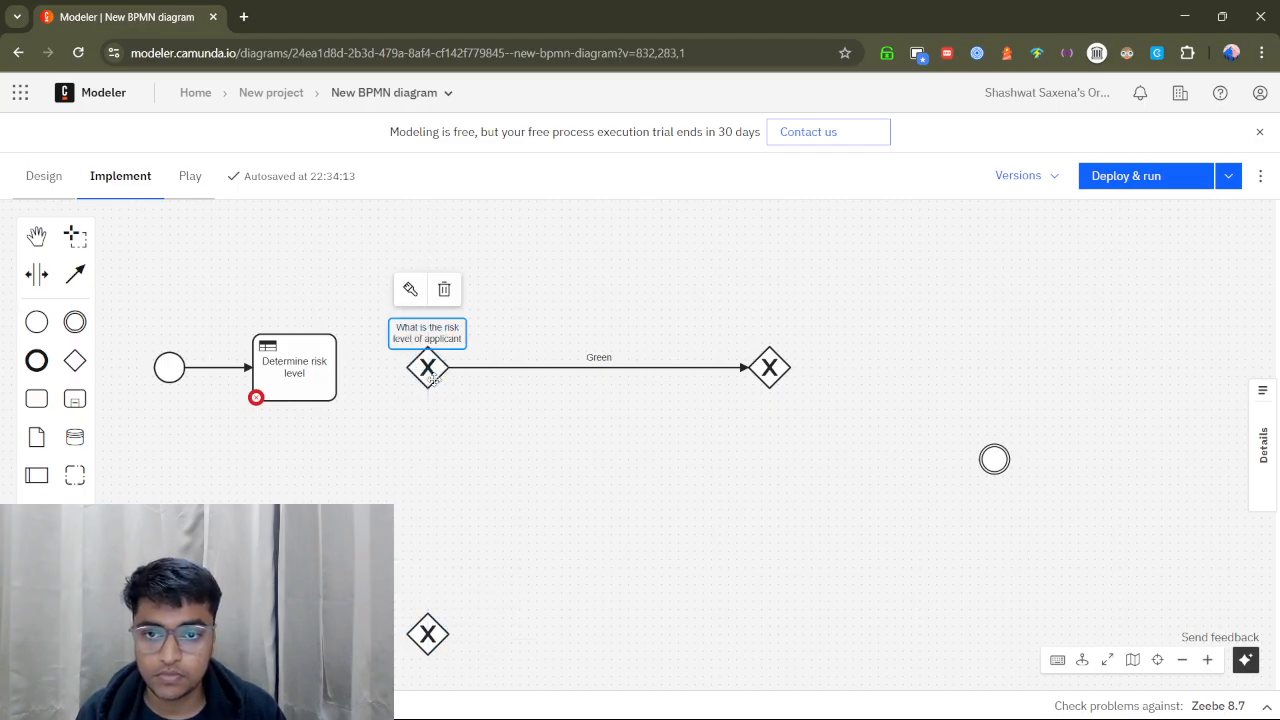
left_click_drag(432, 630, 770, 626)
Connect the risk level gateway to the lower gateway, label the flow "Red" and place the label above its horizontal segment.
left_click(75, 273)
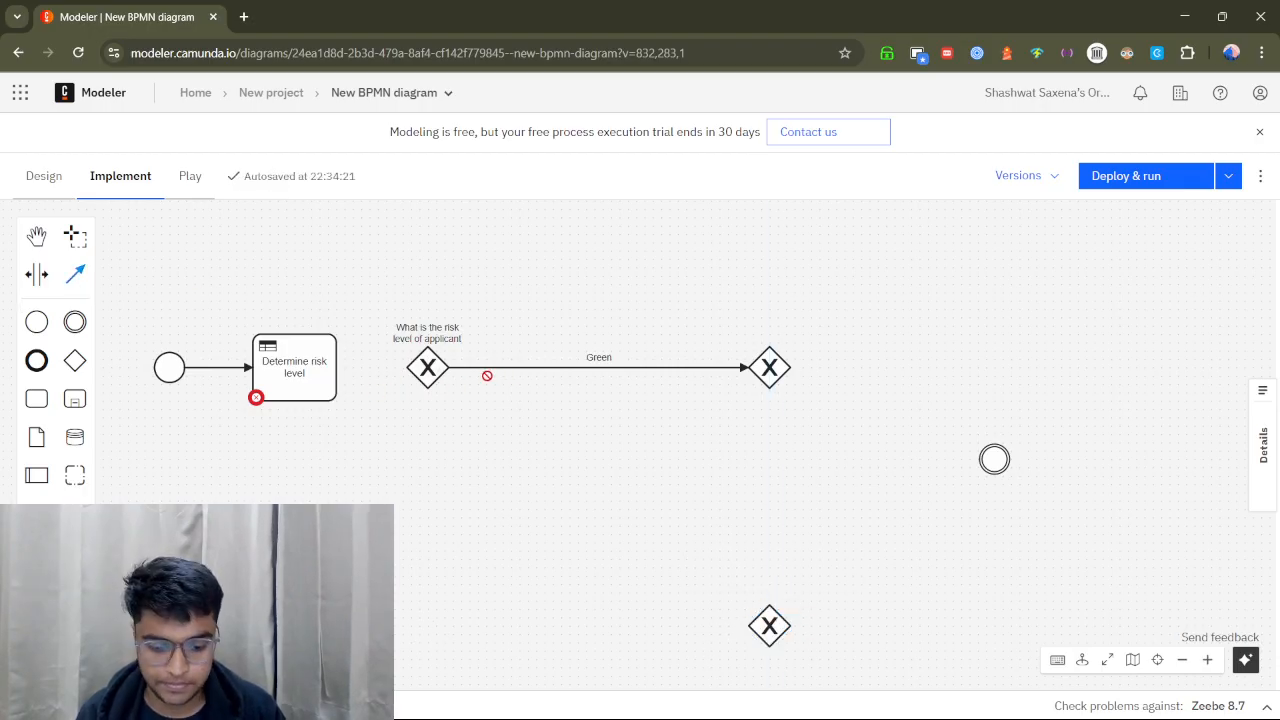
left_click_drag(438, 375, 768, 625)
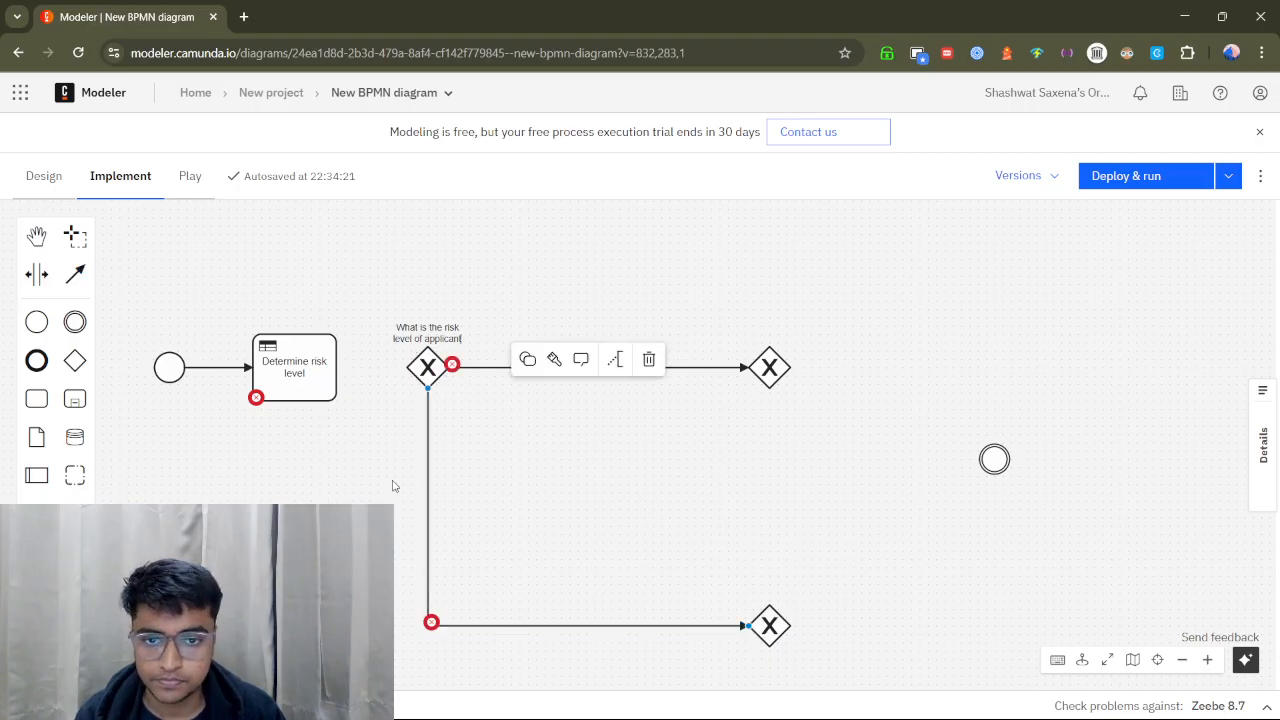
double_click(531, 624)
left_click(594, 624)
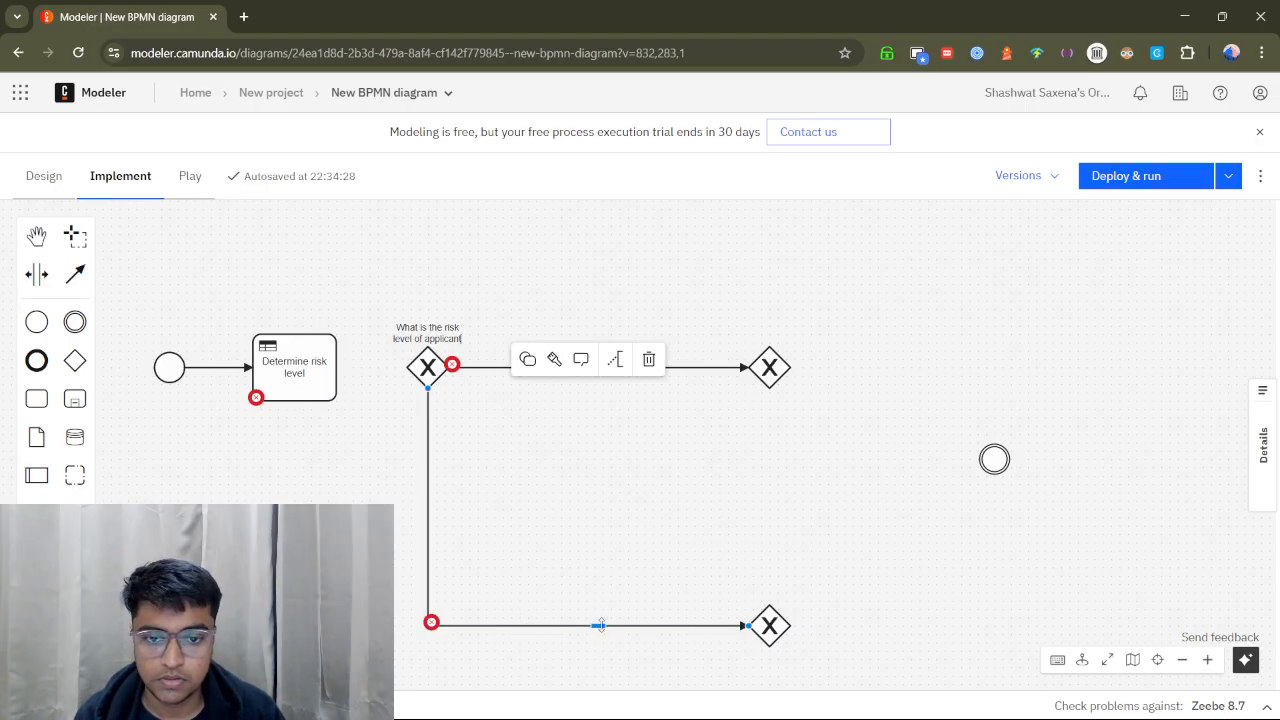
double_click(605, 626)
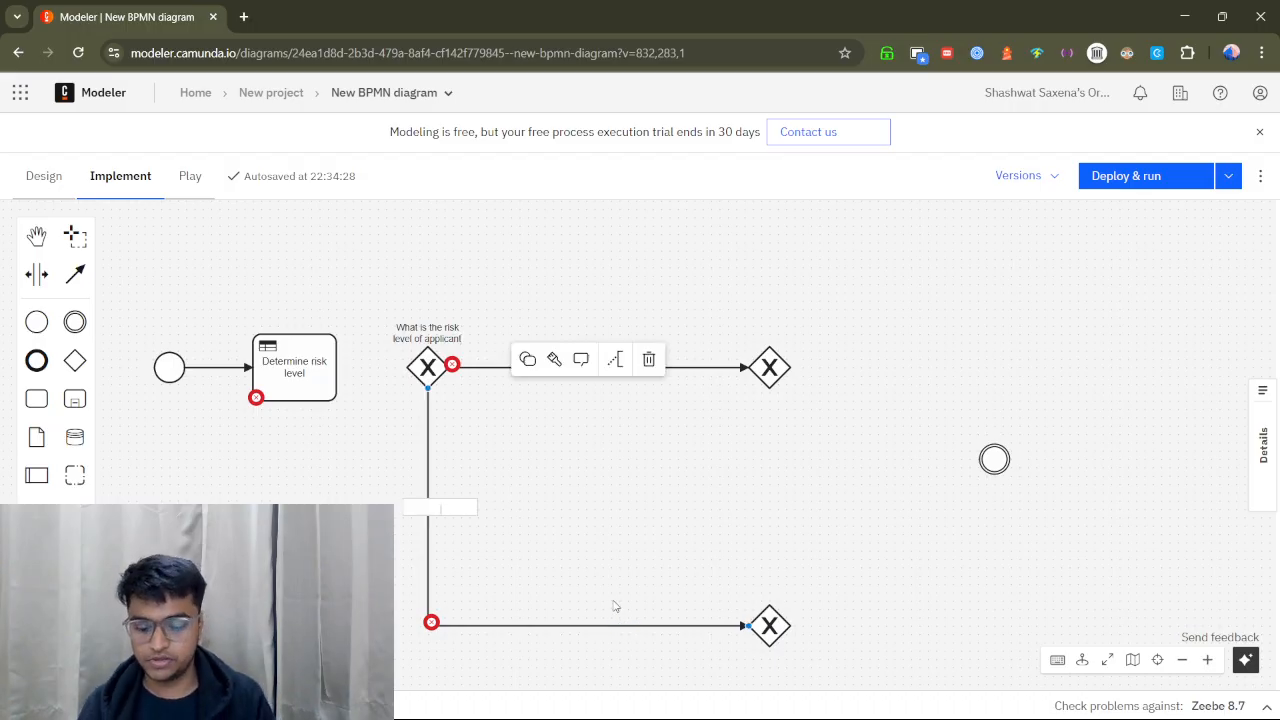
type("Red")
key("Return")
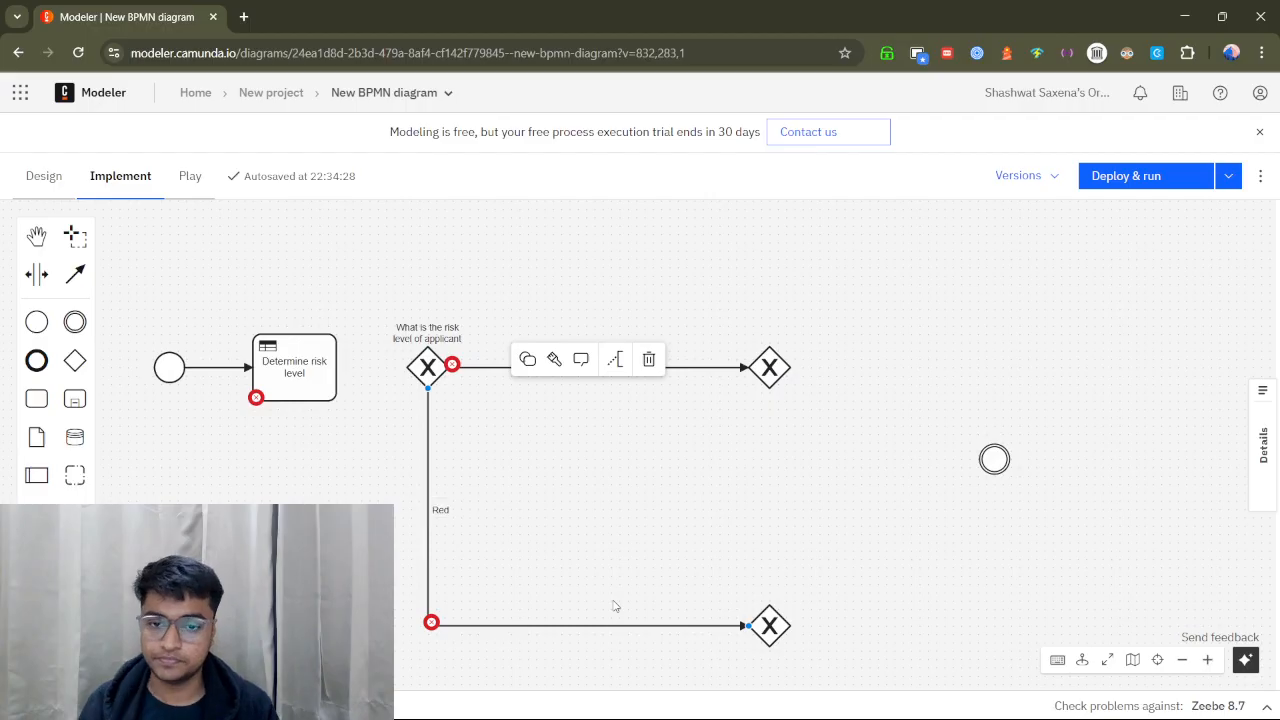
left_click_drag(446, 510, 598, 620)
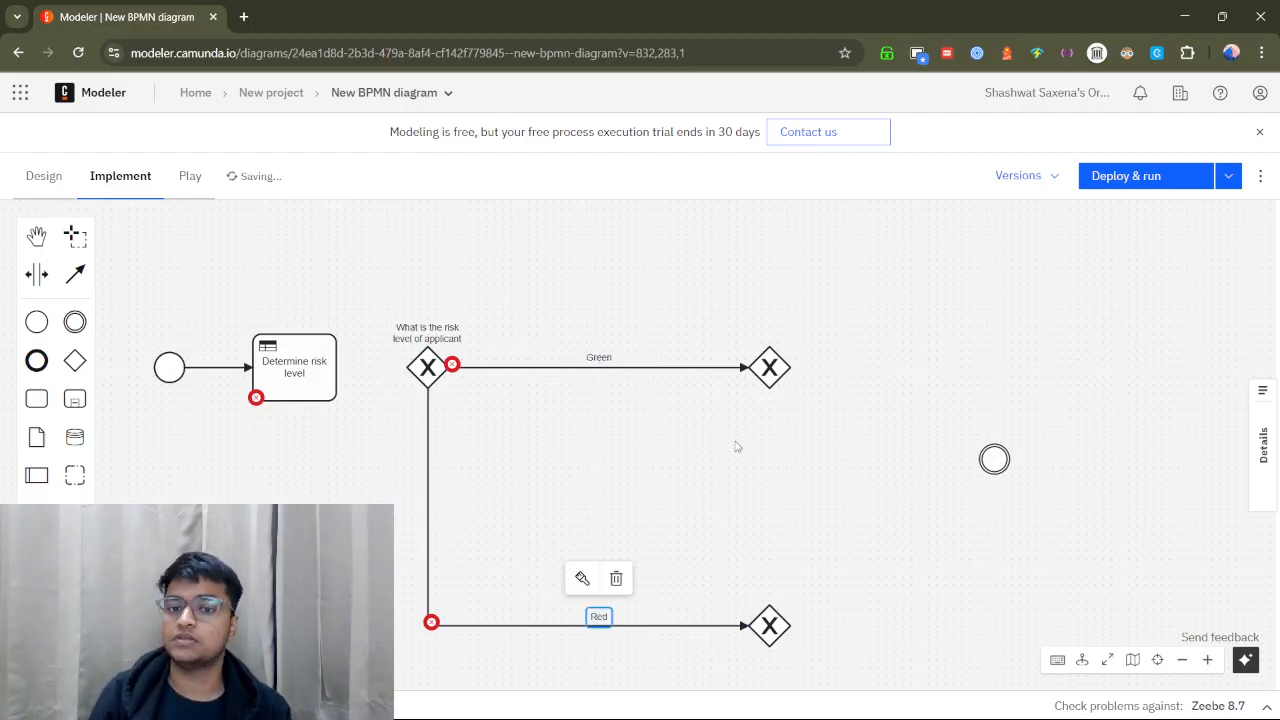
Add a task midway between the Green and Red flows and name it "Decide on application".
left_click(41, 400)
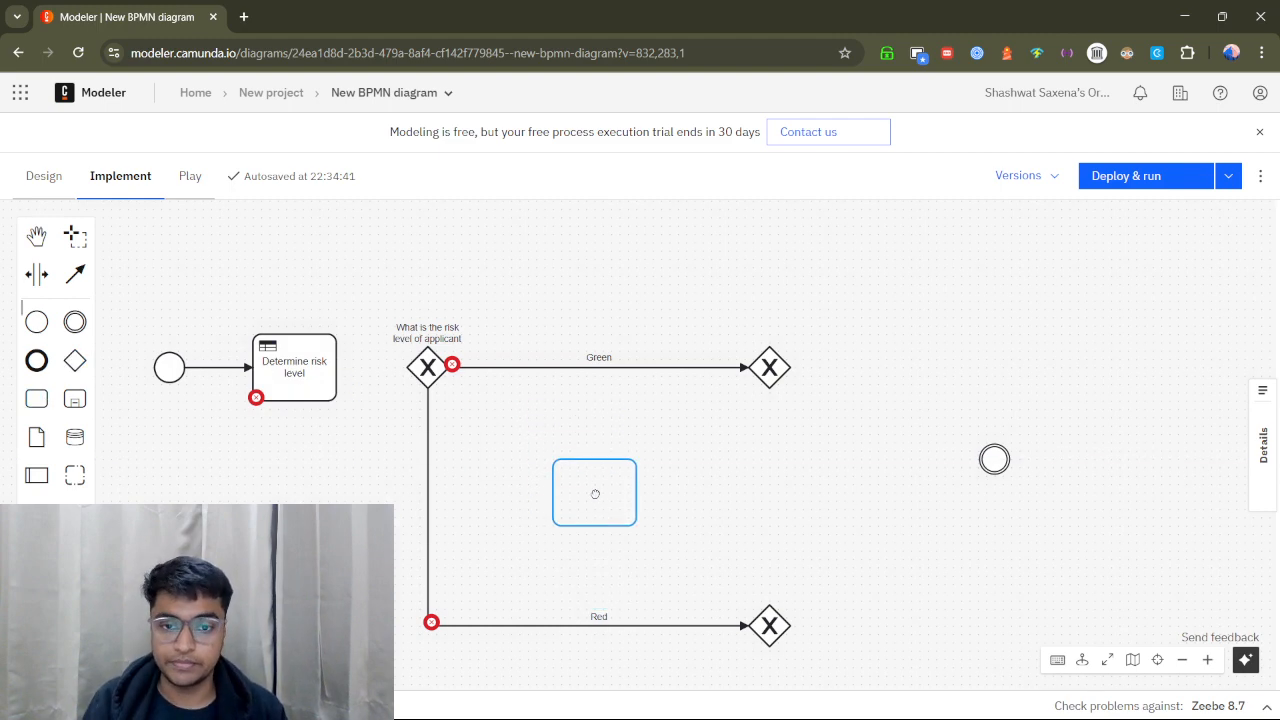
left_click(605, 494)
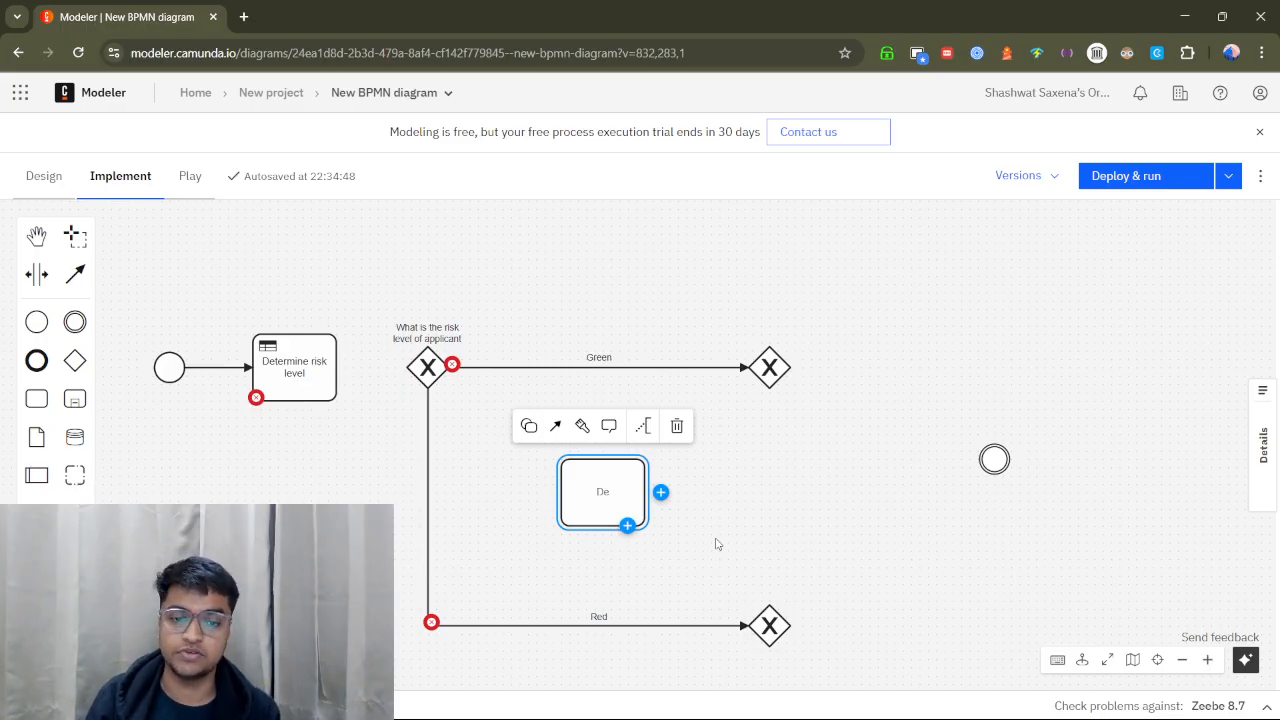
type("ide ")
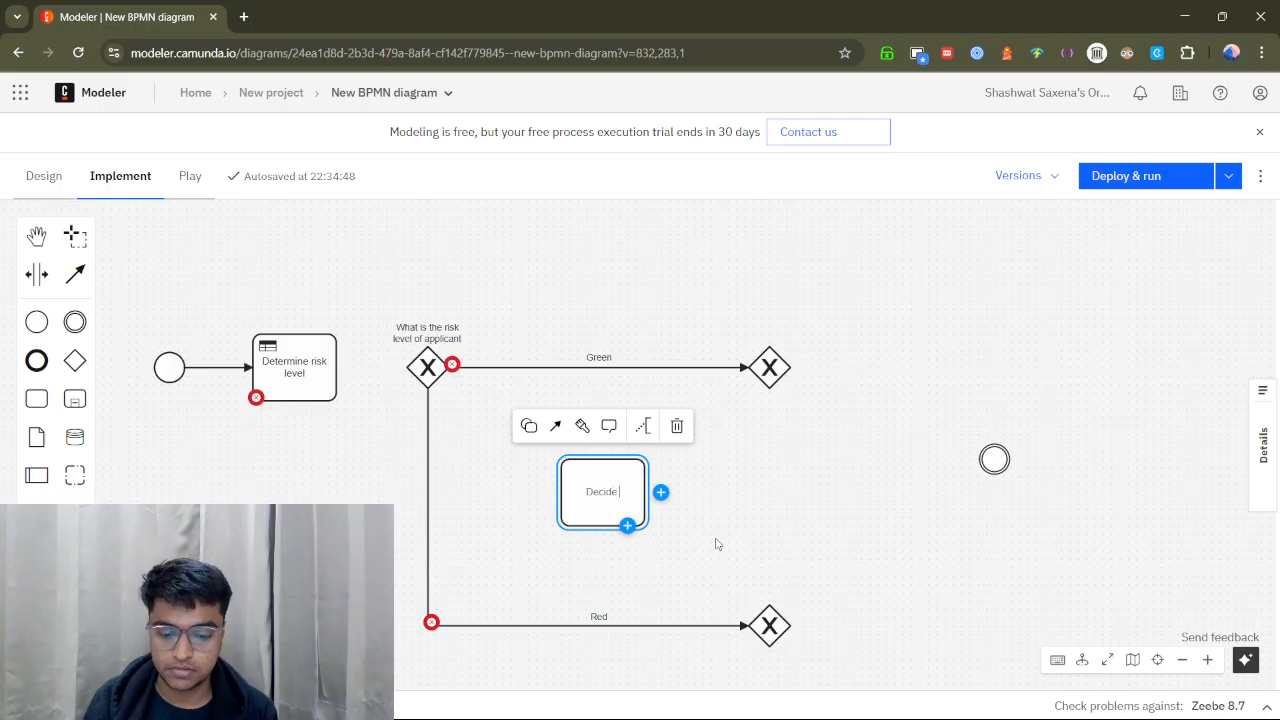
type("on application")
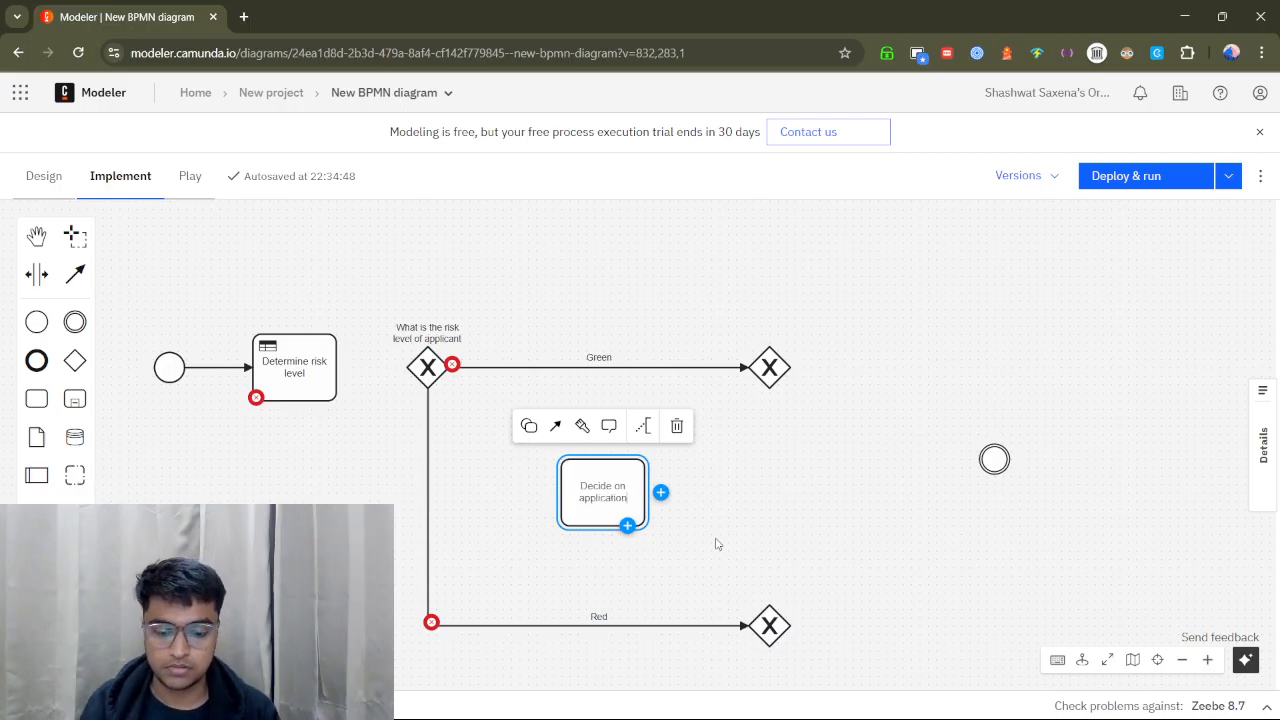
left_click(768, 541)
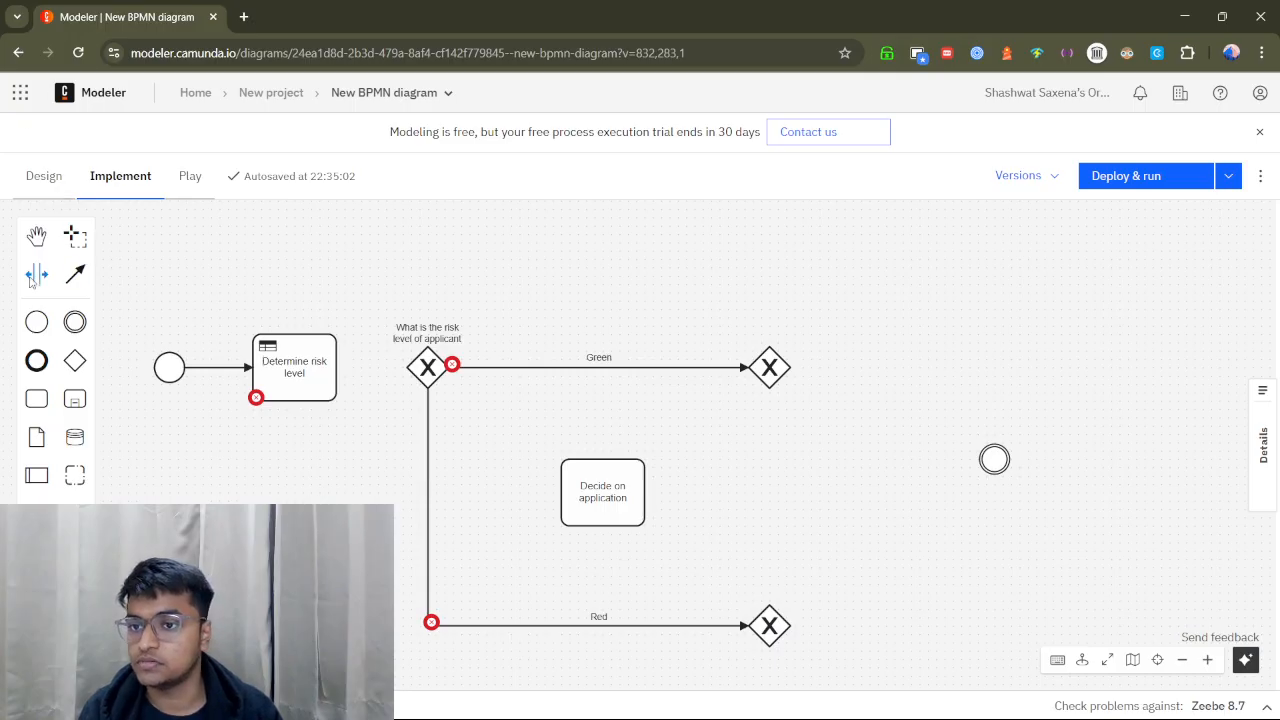
Shift the "Decide on application" task, the Red gateway and the Green gateway to the right, away from the risk level gateway.
left_click(80, 244)
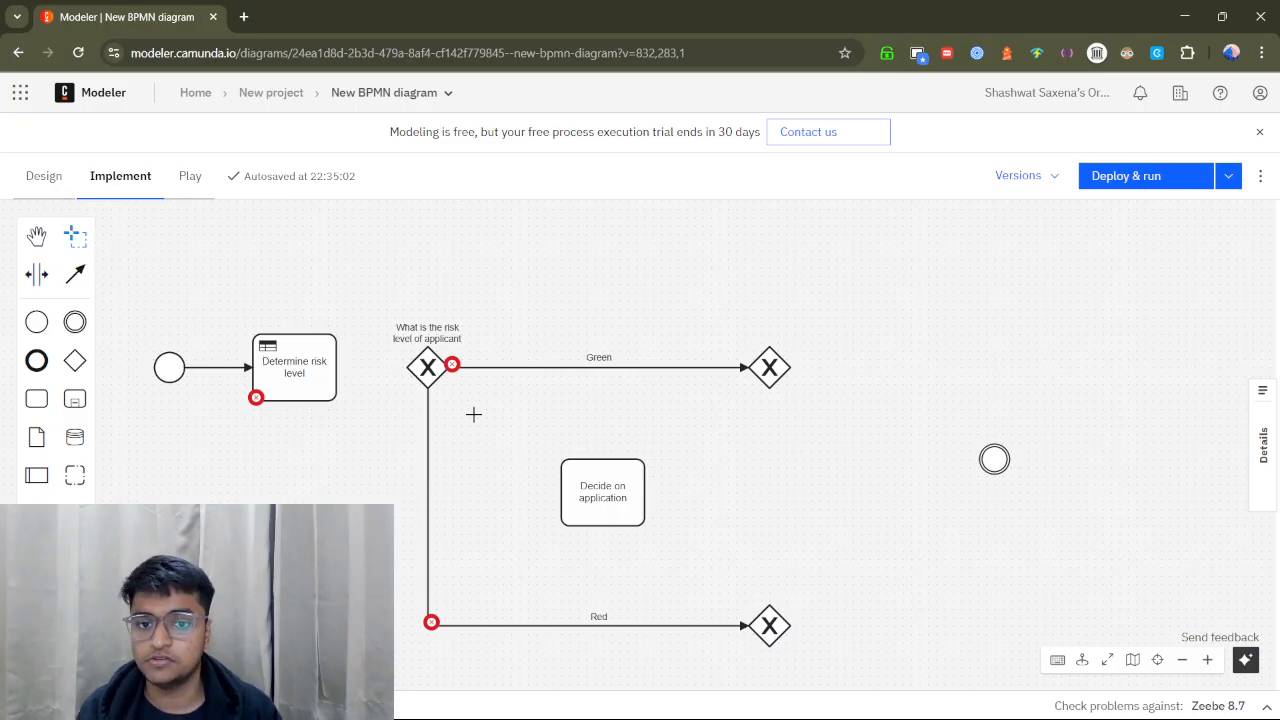
left_click_drag(510, 428, 857, 658)
left_click_drag(602, 438, 694, 505)
scroll(510, 470, "down", 1)
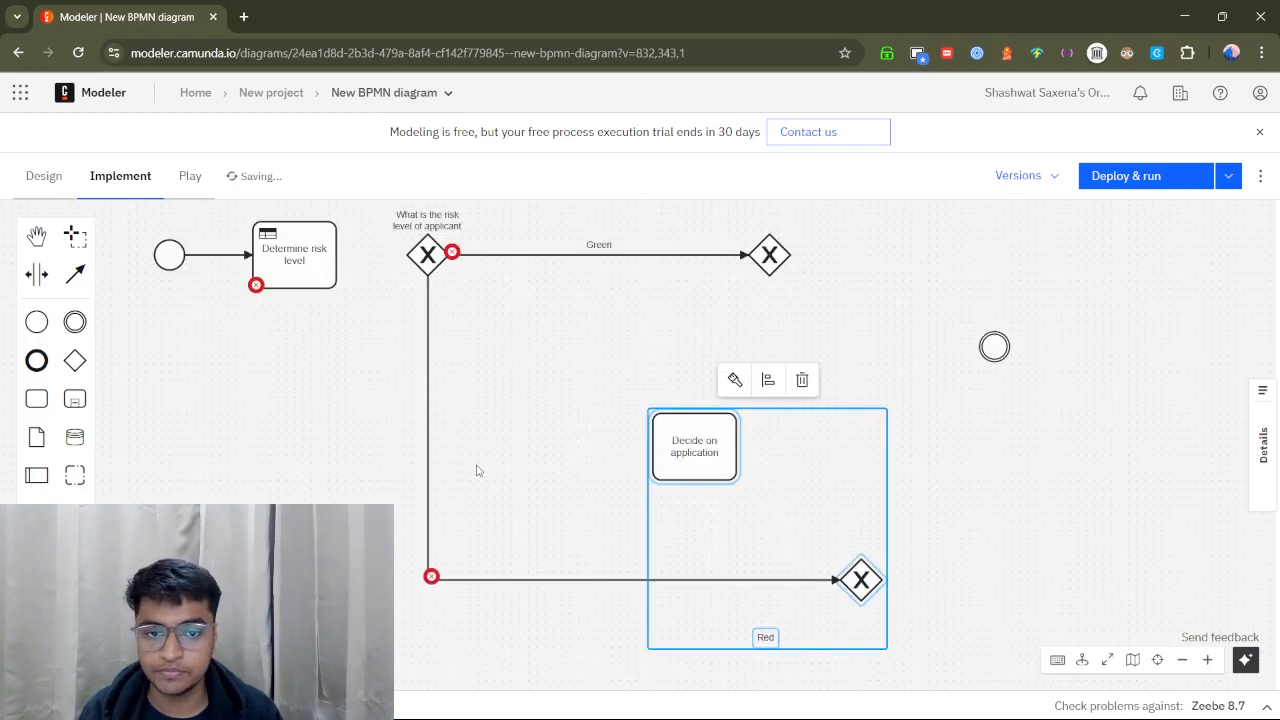
left_click(495, 450)
left_click_drag(776, 278, 860, 282)
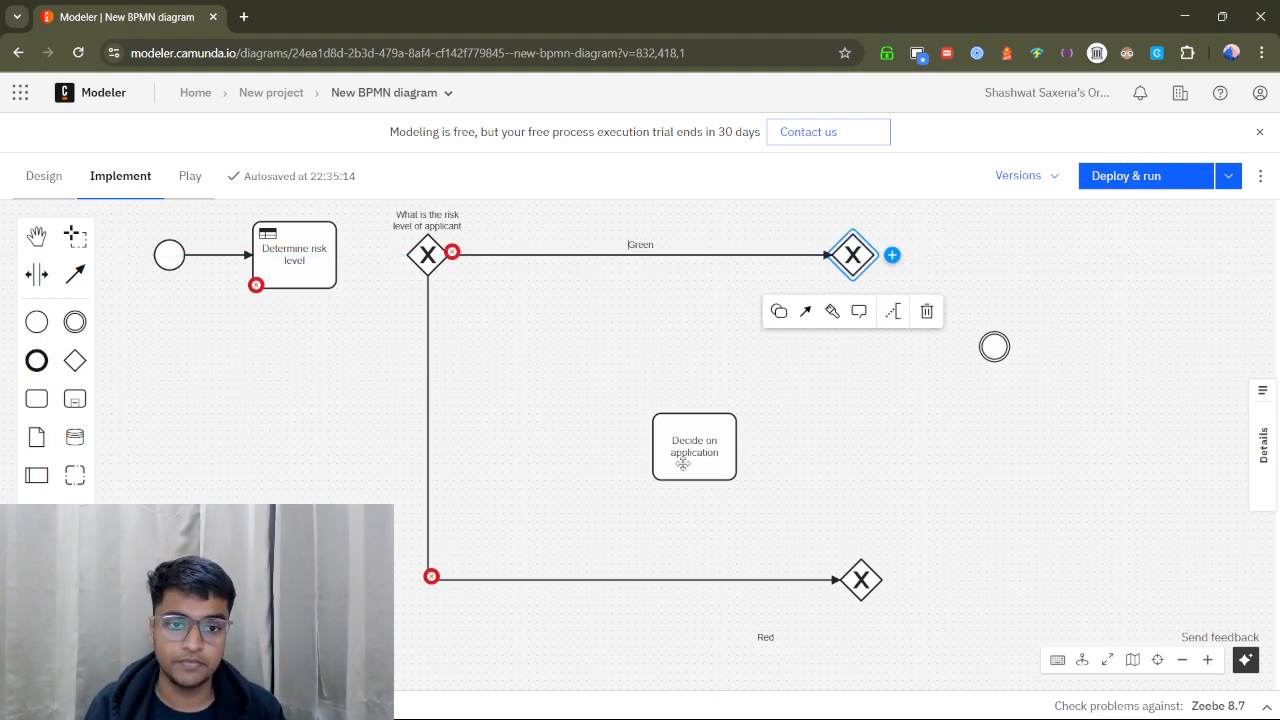
Move the "Decide on application" task slightly left, nudge the Red gateway down and right, and place the "Red" label just below its flow.
mouse_move(712, 451)
left_mouse_down()
mouse_move(656, 437)
mouse_move(689, 454)
left_mouse_up()
left_click_drag(884, 594, 909, 618)
left_click(787, 663)
left_click_drag(787, 663, 674, 619)
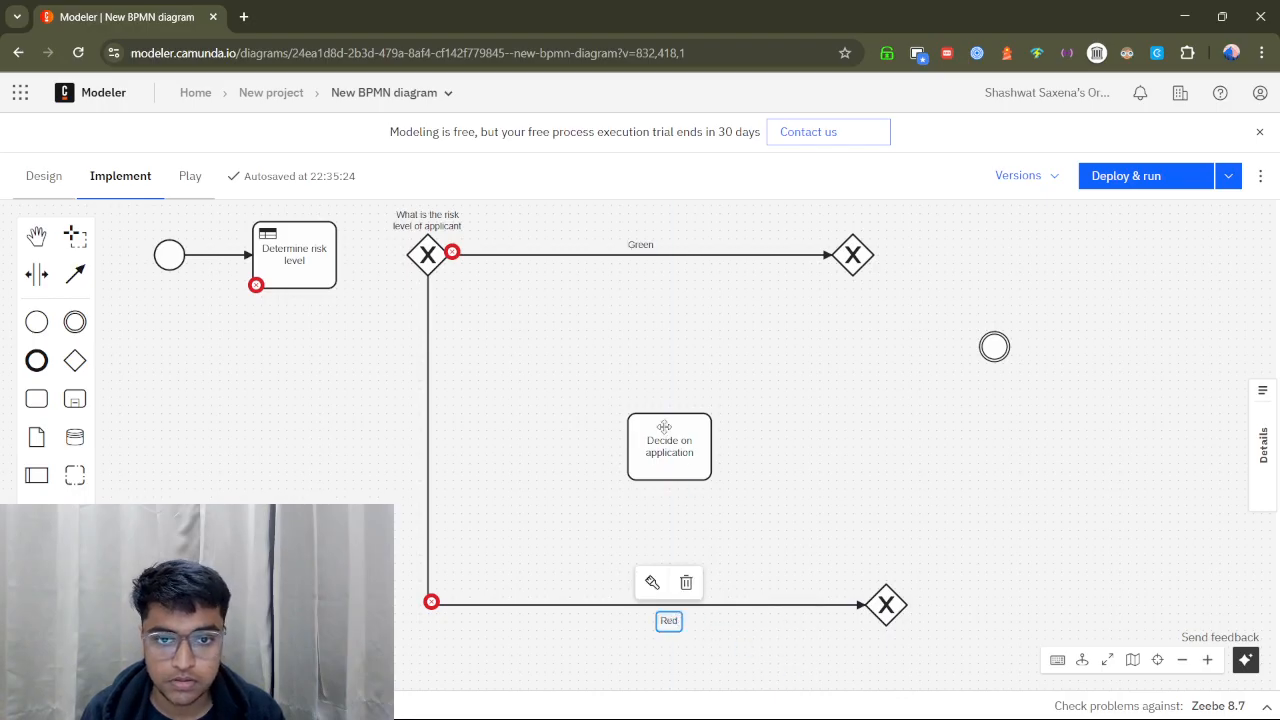
mouse_move(667, 428)
left_mouse_down()
mouse_move(658, 453)
mouse_move(644, 442)
mouse_move(651, 429)
left_mouse_up()
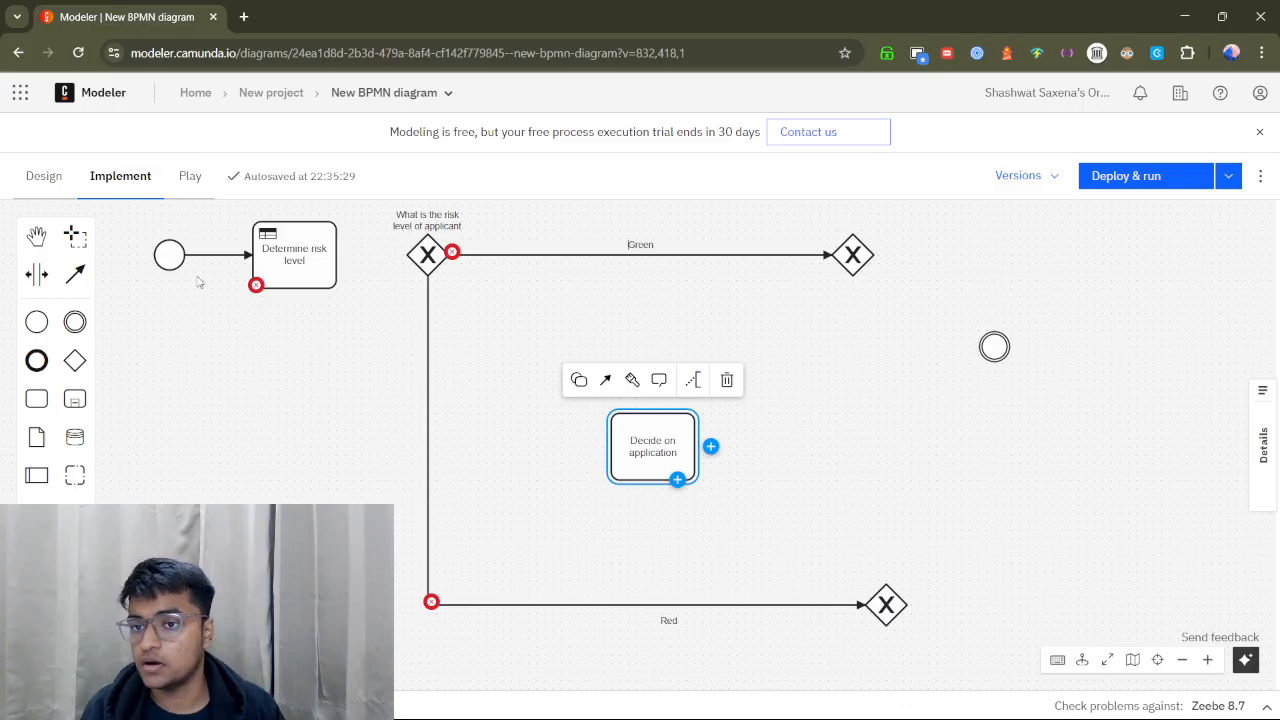
Connect the risk level gateway to the "Decide on application" task, label the flow "Yellow" and place the label above its horizontal segment.
left_click(75, 273)
left_click(431, 267)
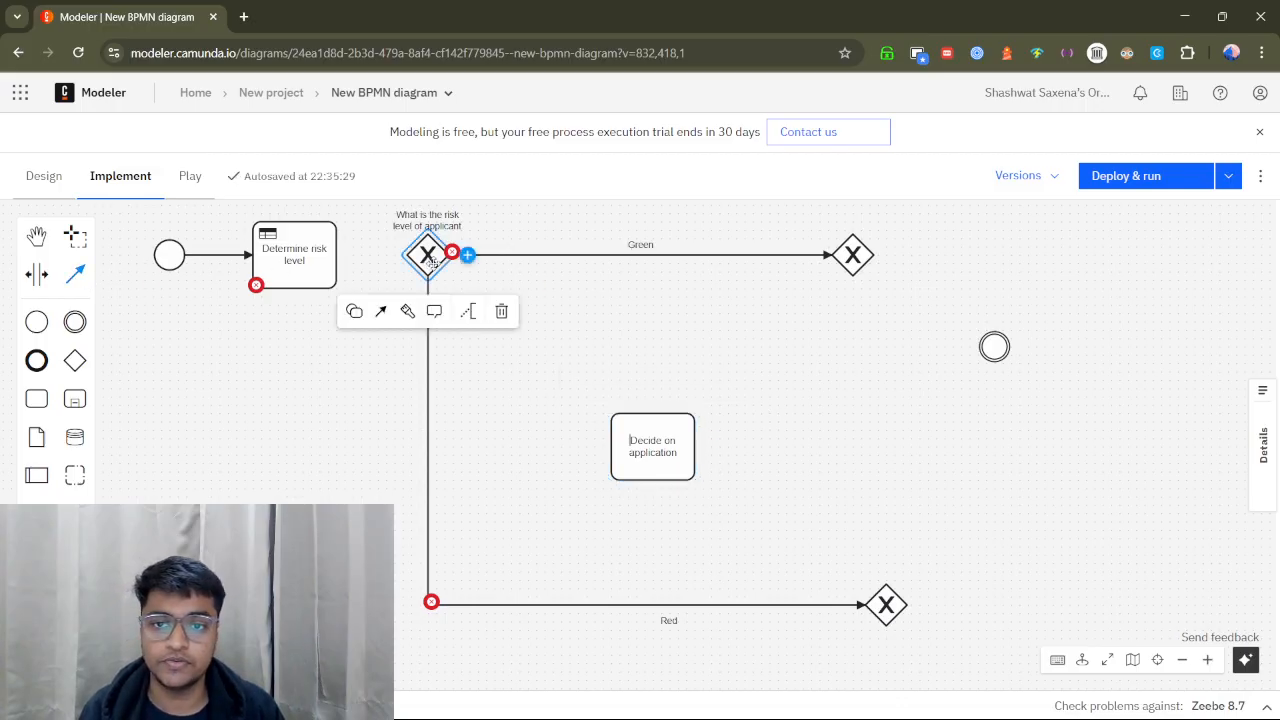
left_click(625, 452)
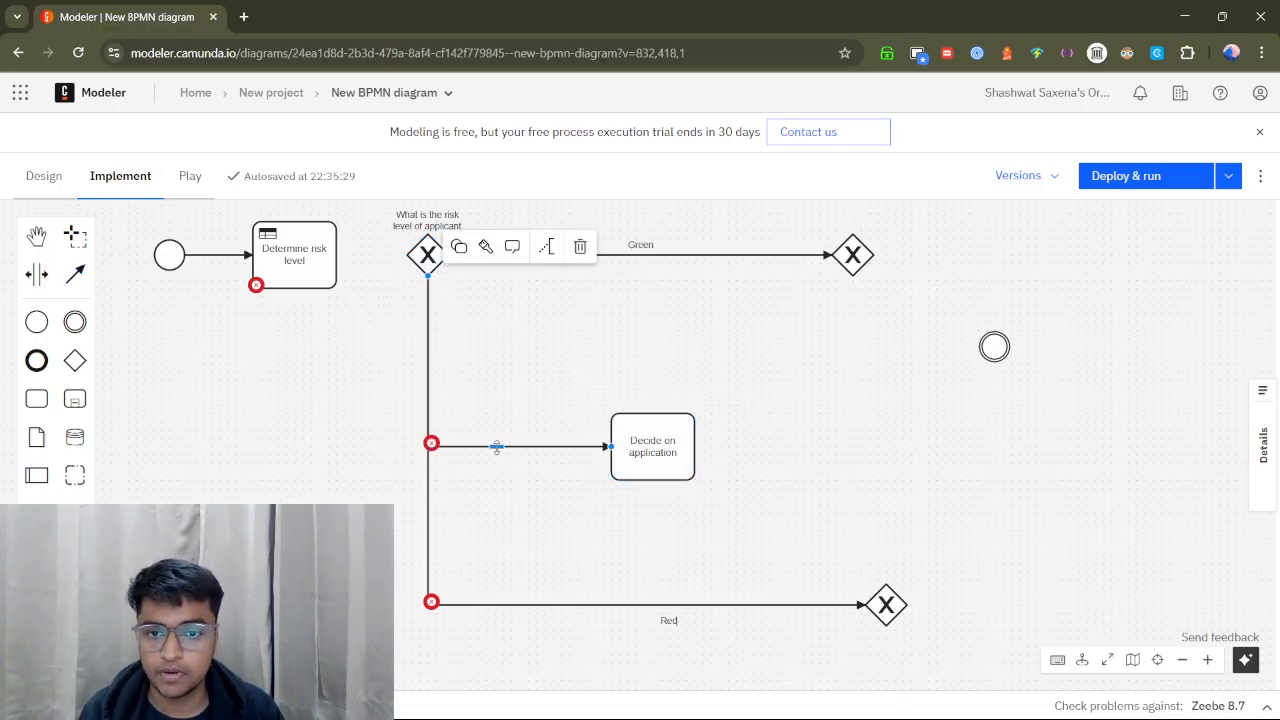
double_click(511, 446)
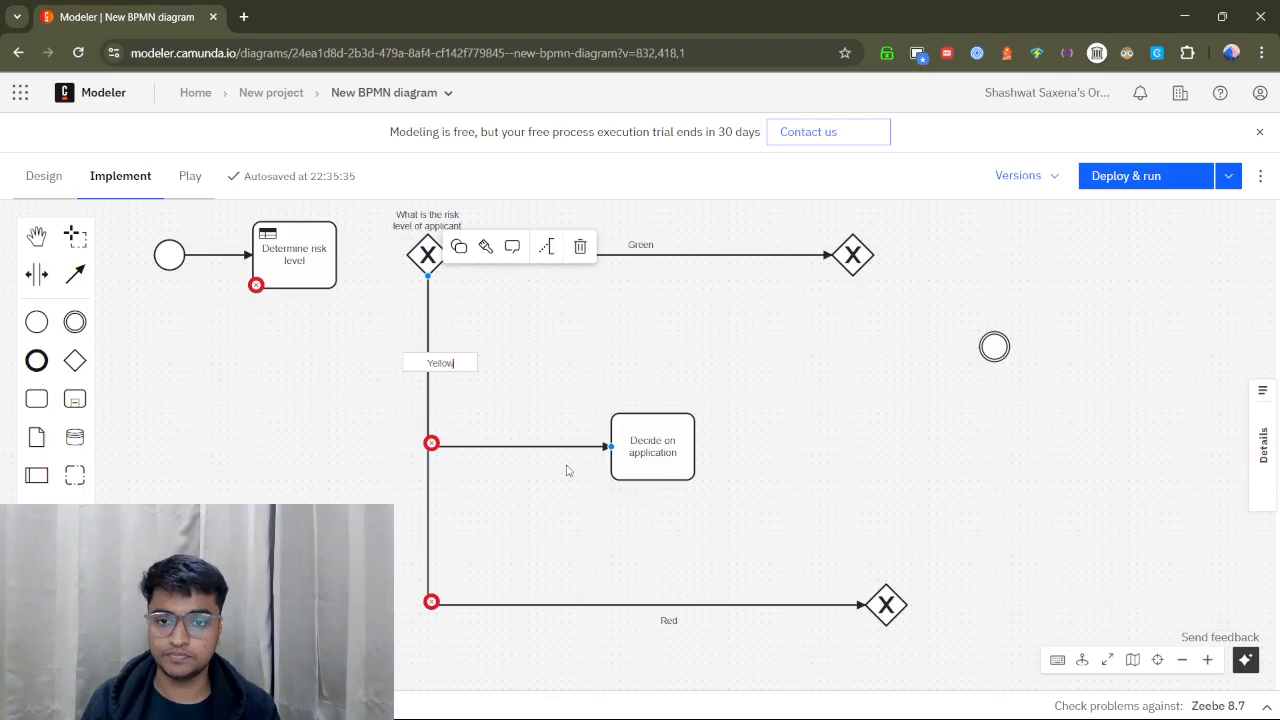
key("Return")
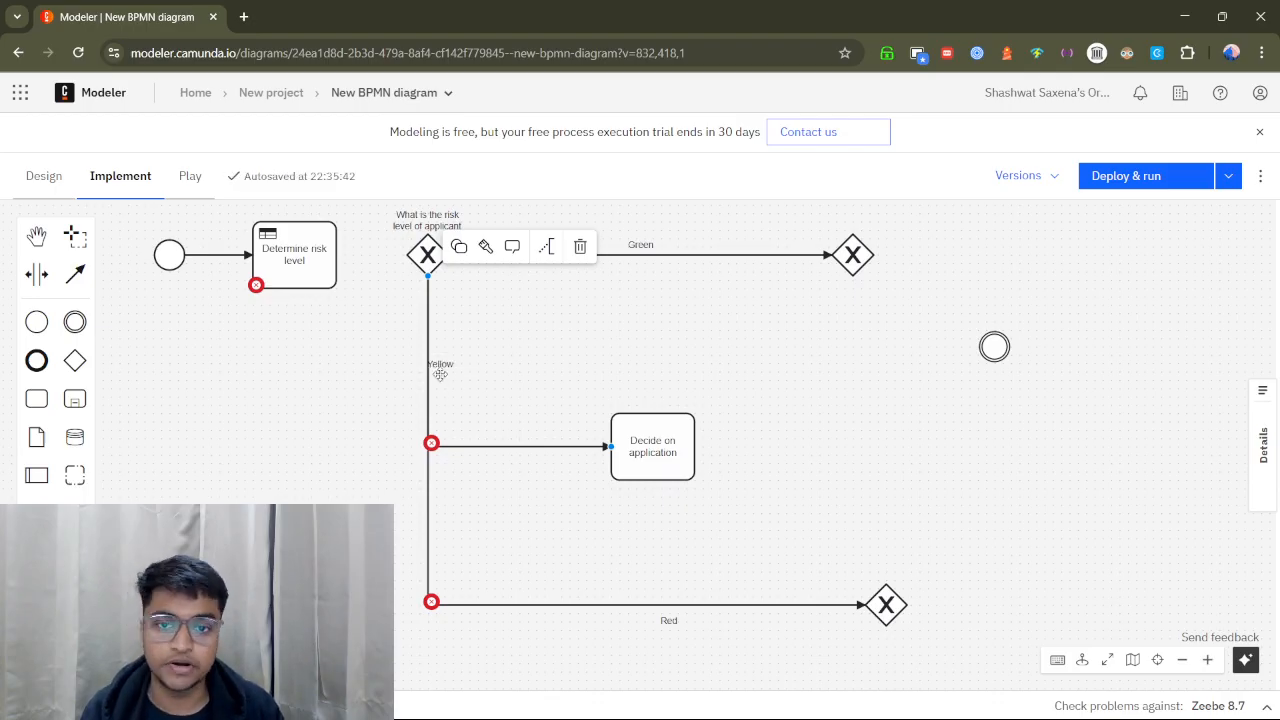
left_click_drag(440, 366, 520, 439)
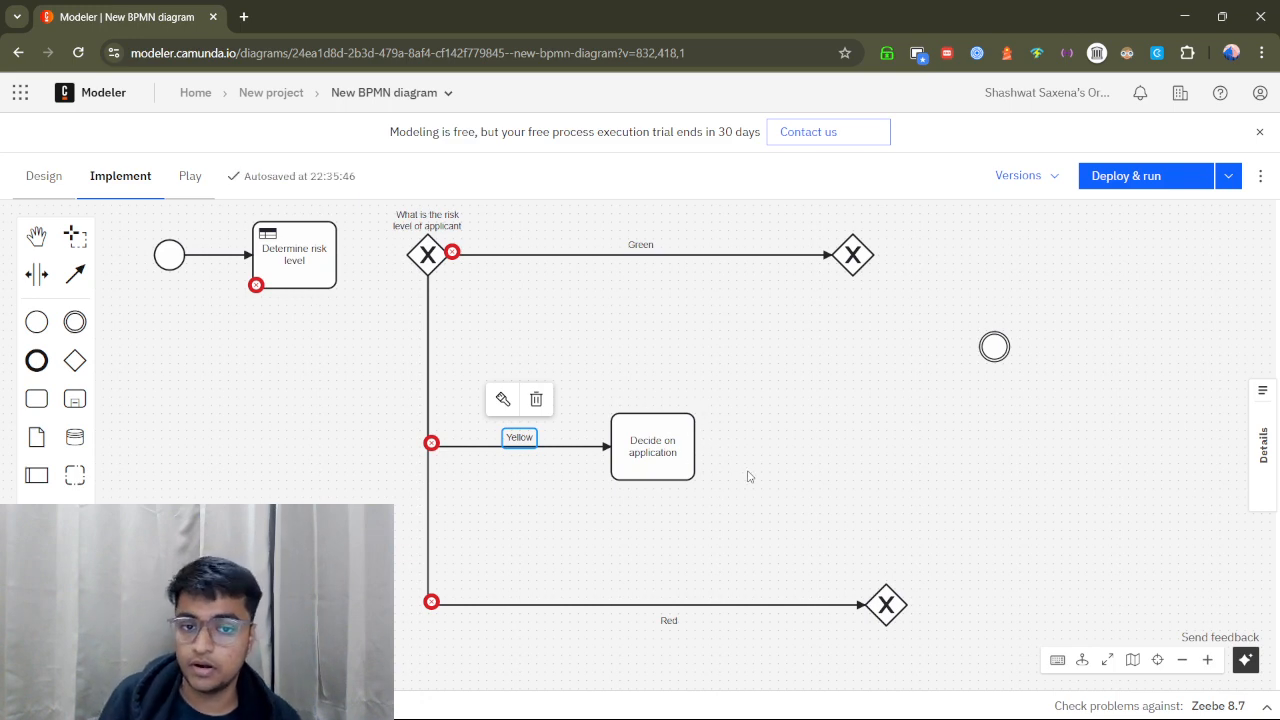
Attach an intermediate event to the upper edge of the "Decide on application" task and change it to a Timer boundary event.
left_click(72, 334)
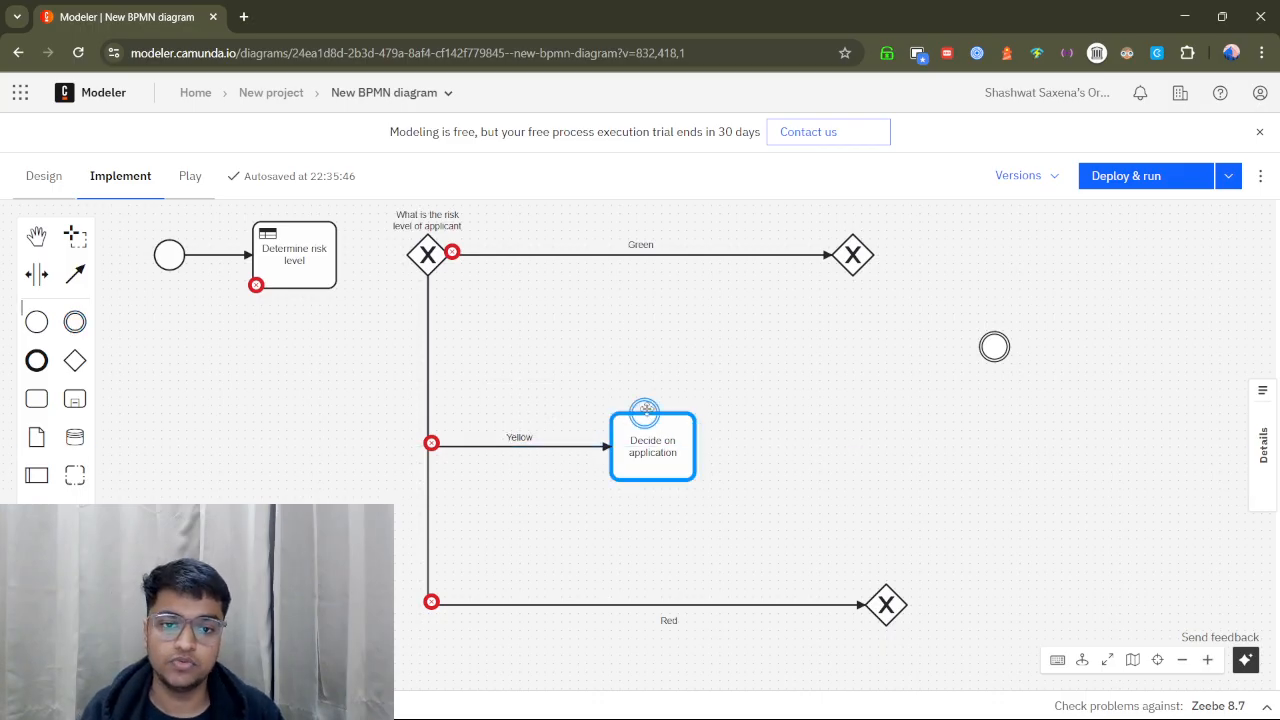
left_click(654, 410)
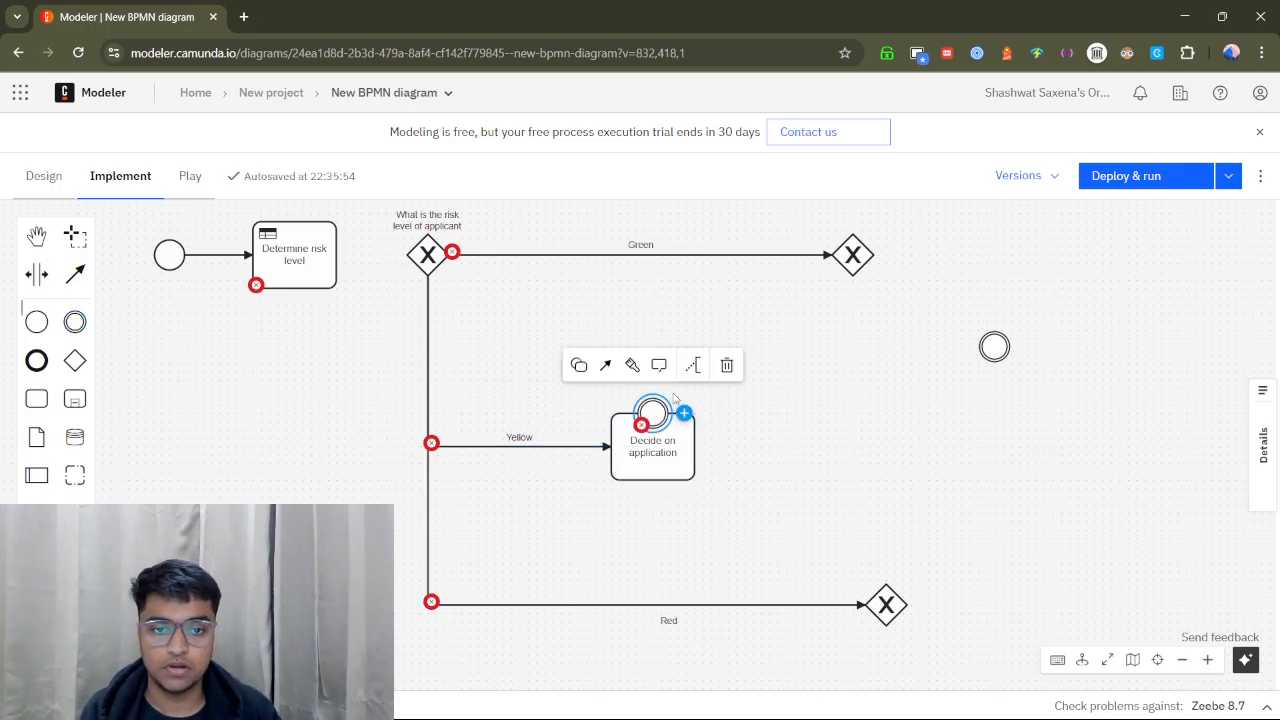
left_click(579, 366)
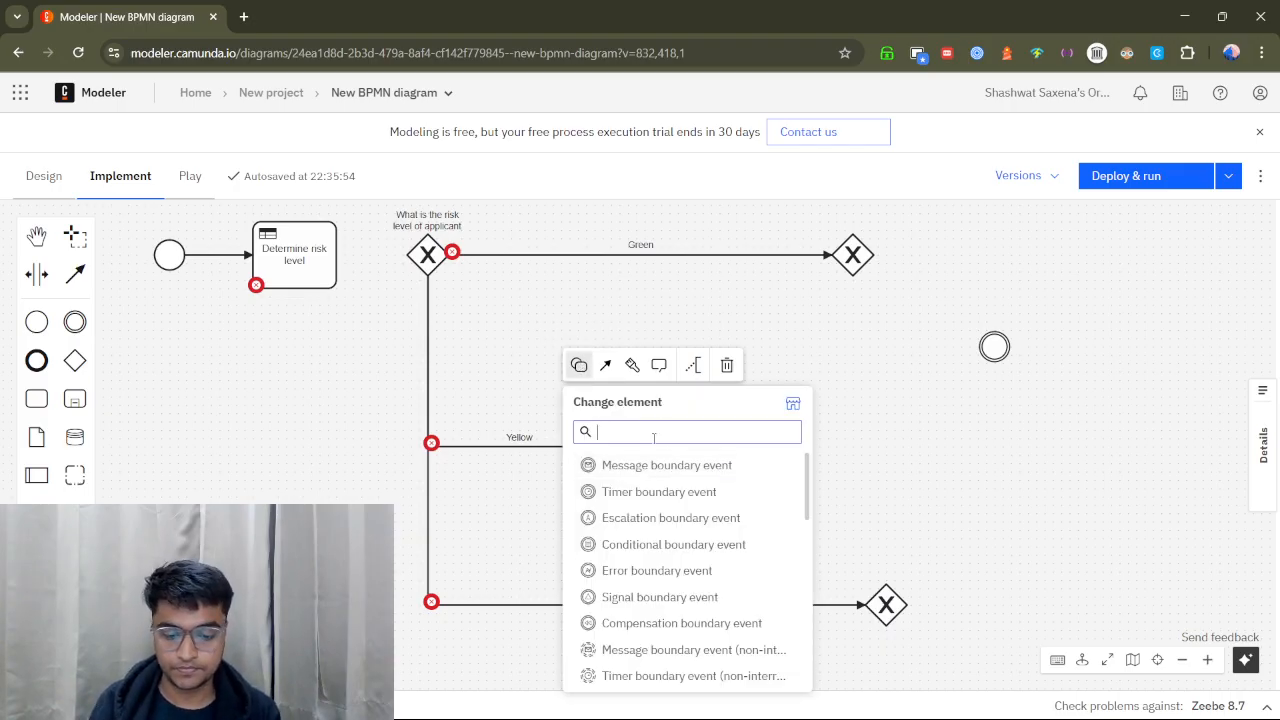
type("timer")
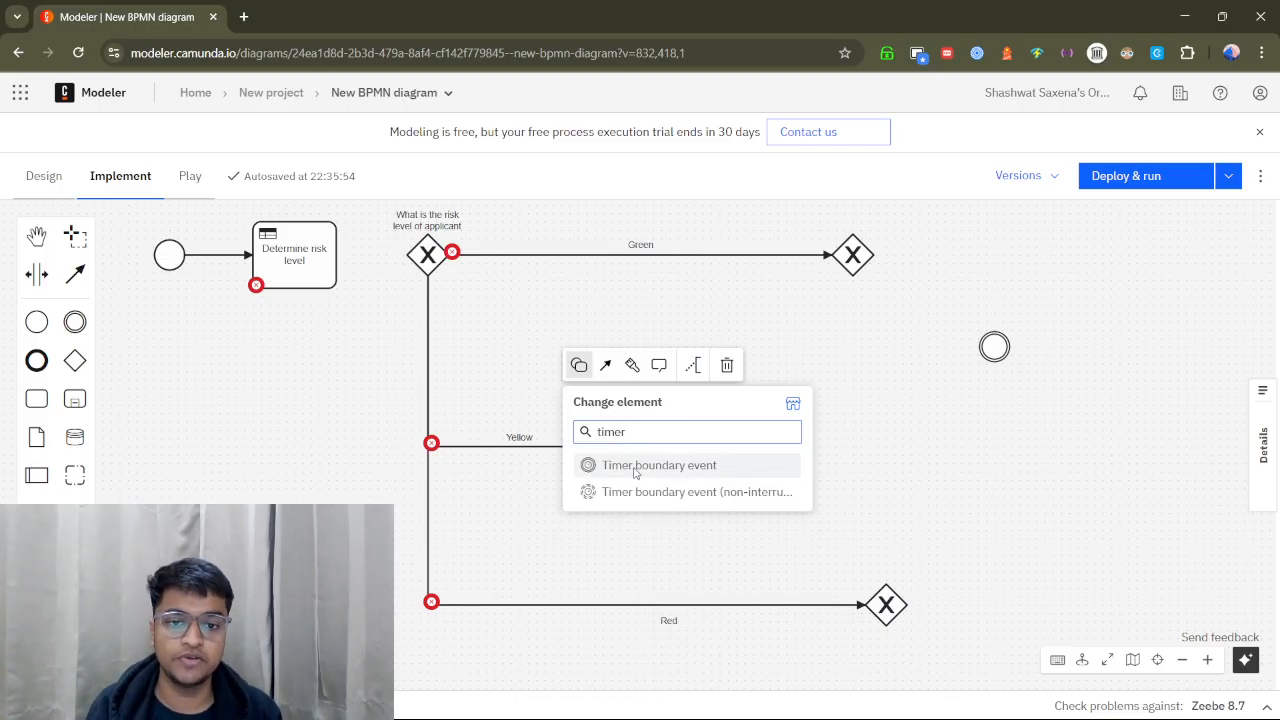
left_click(634, 466)
left_click_drag(665, 405, 657, 412)
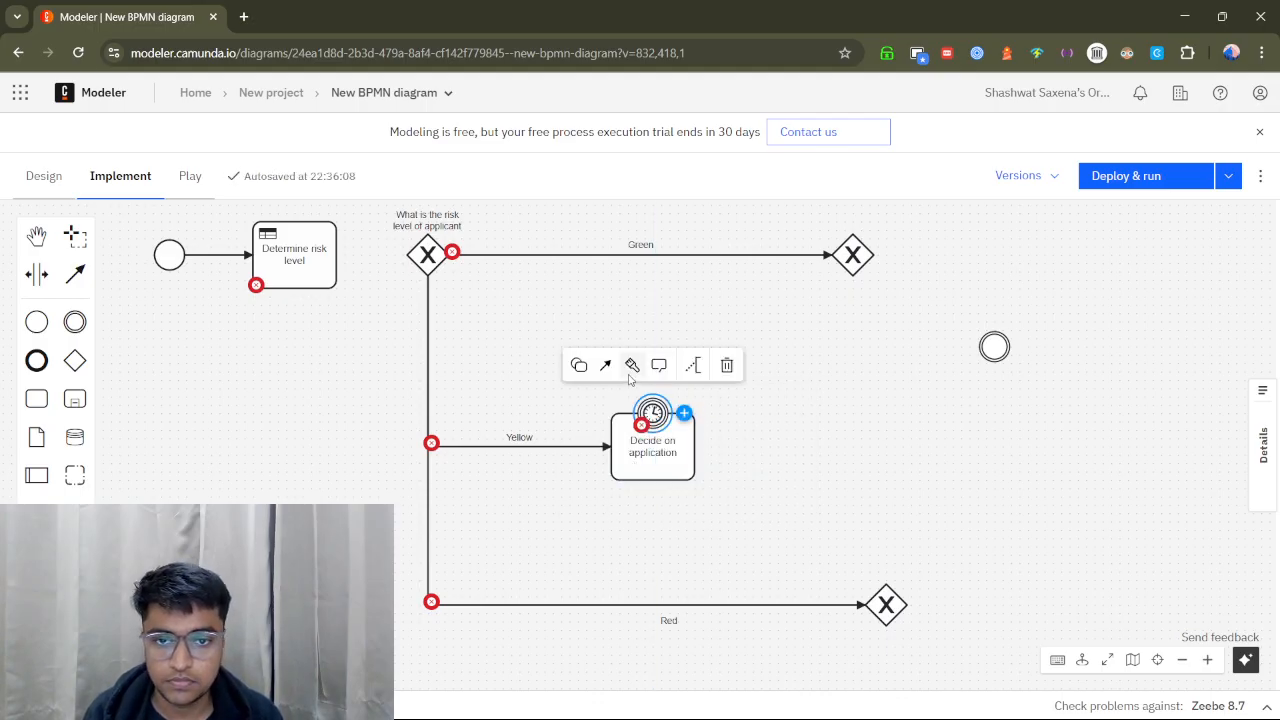
Label the timer boundary event "2 days" and place the label at its upper left.
left_click(654, 413)
double_click(652, 412)
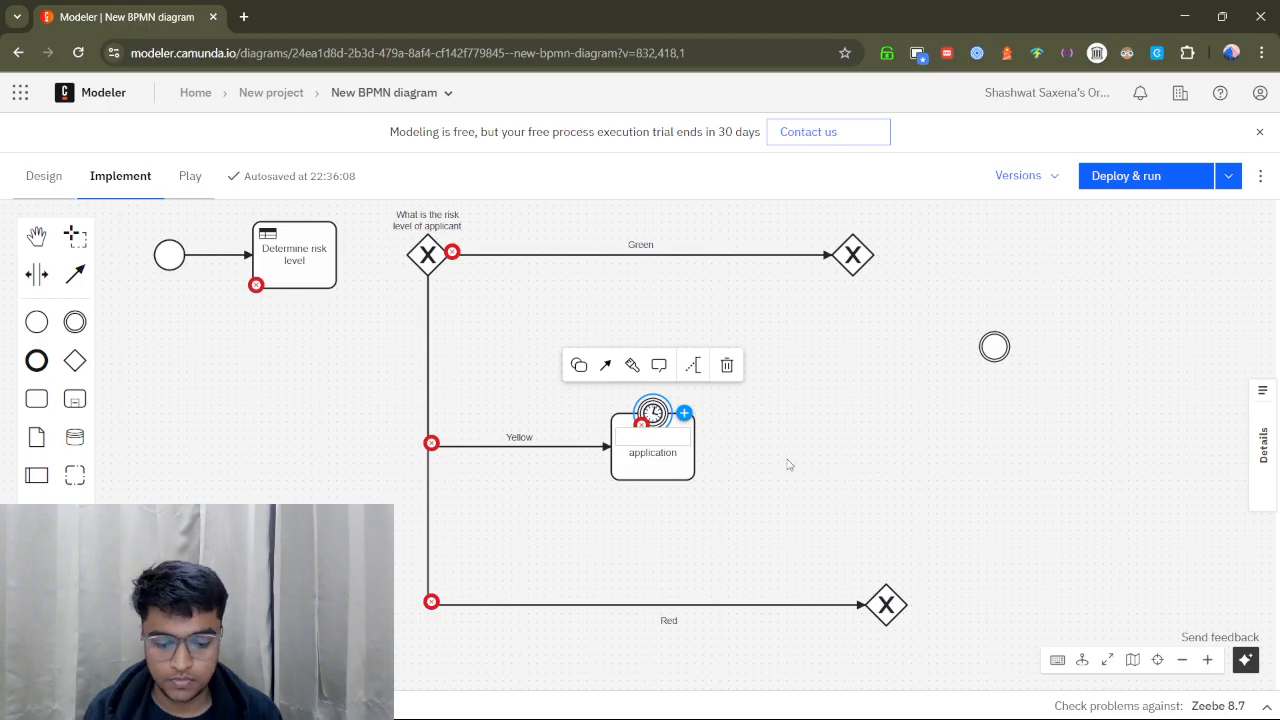
type("2")
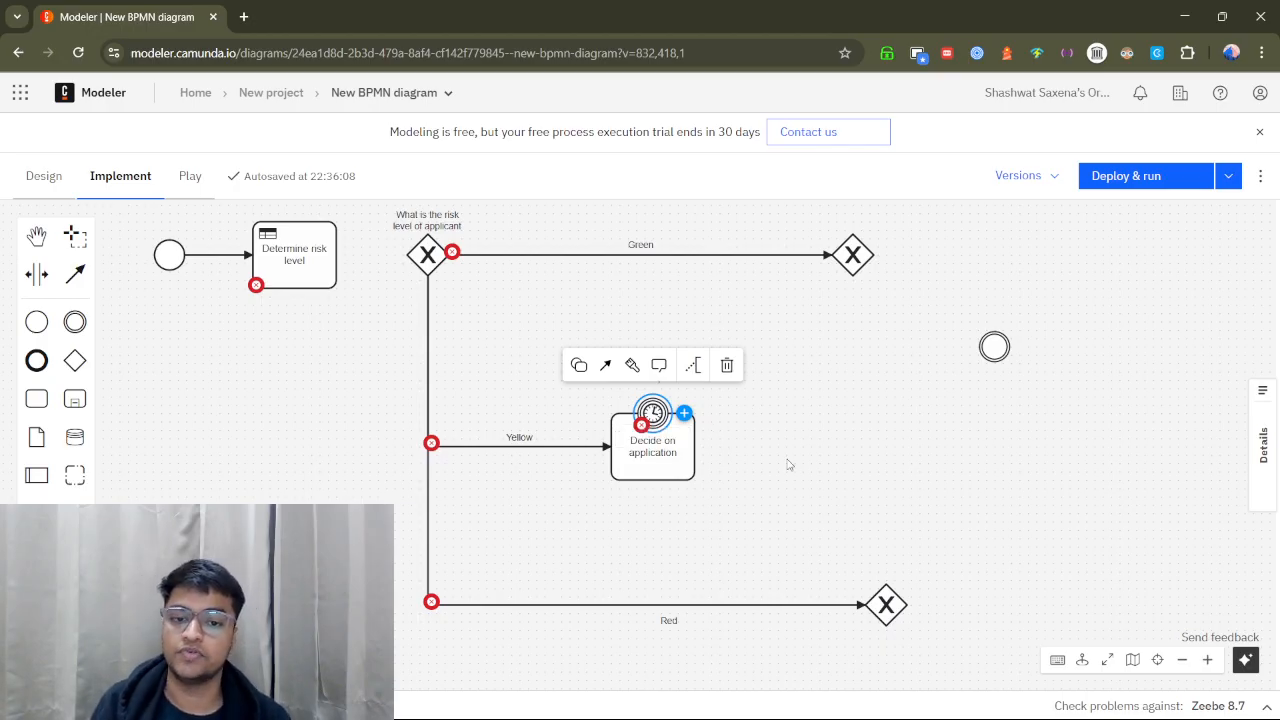
left_click(792, 443)
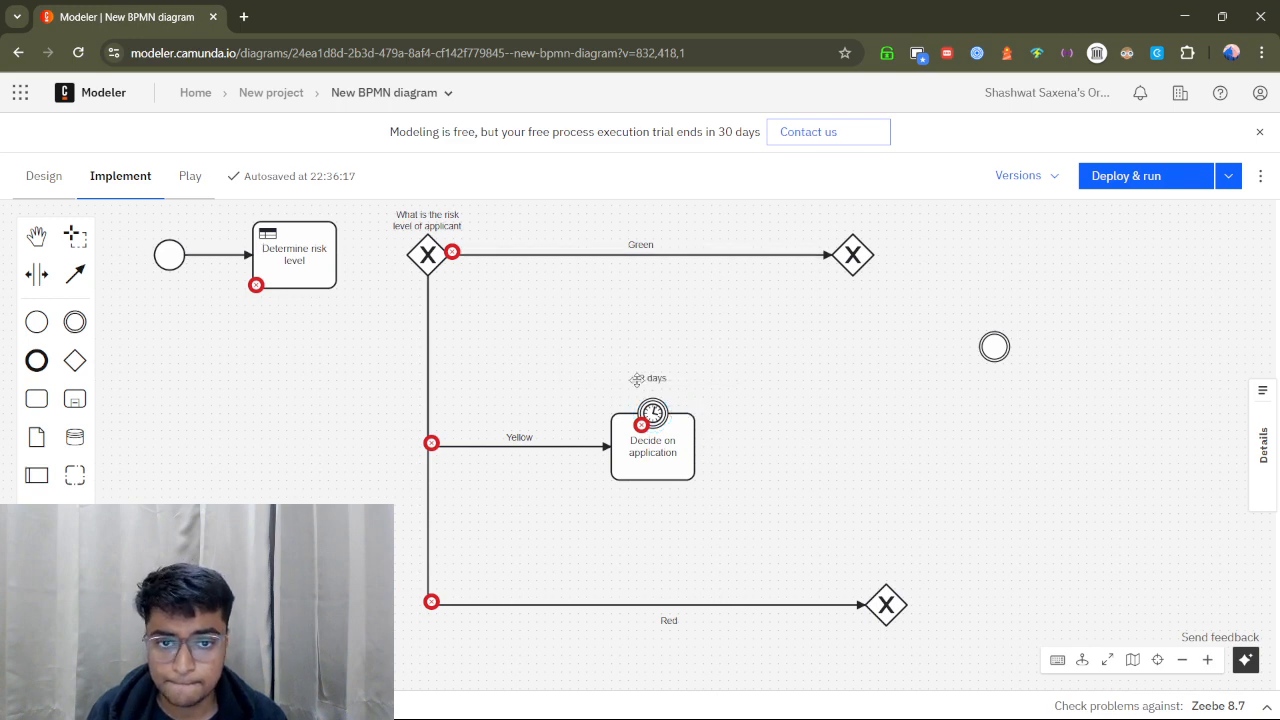
left_click_drag(652, 378, 627, 395)
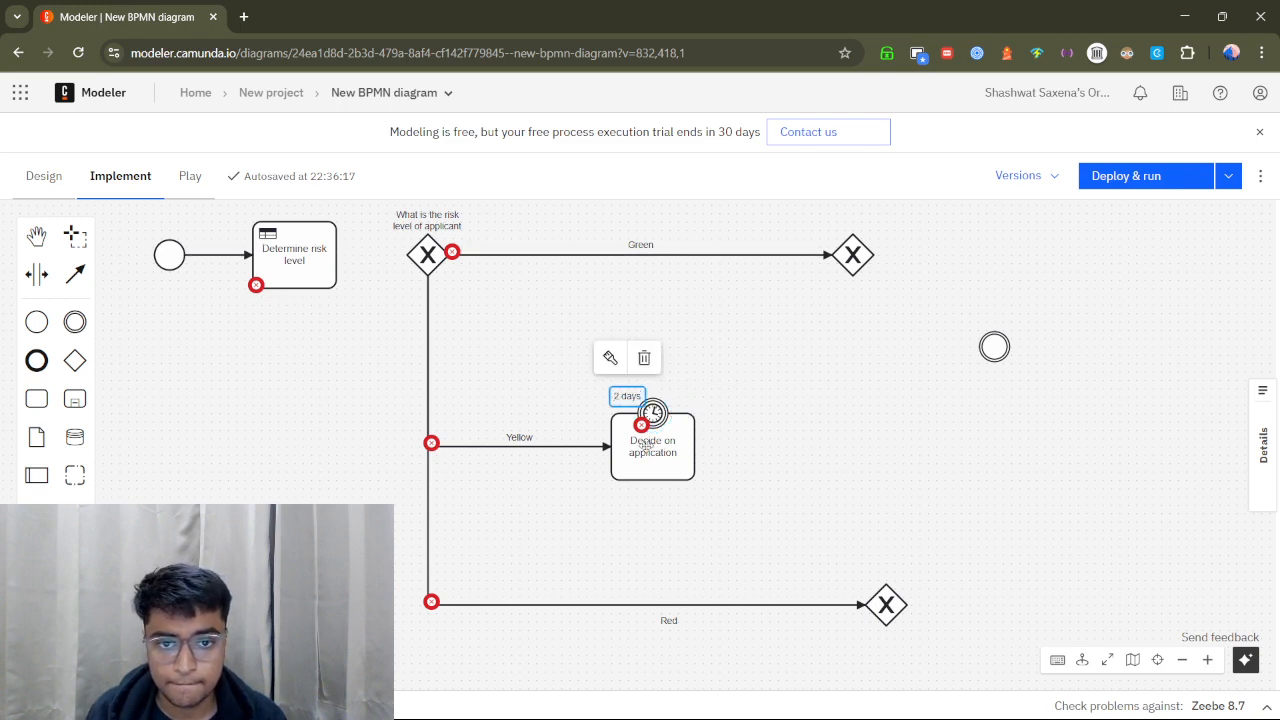
Change the "Decide on application" task to a User task and align the Red gateway vertically beneath the Green gateway.
left_click(618, 416)
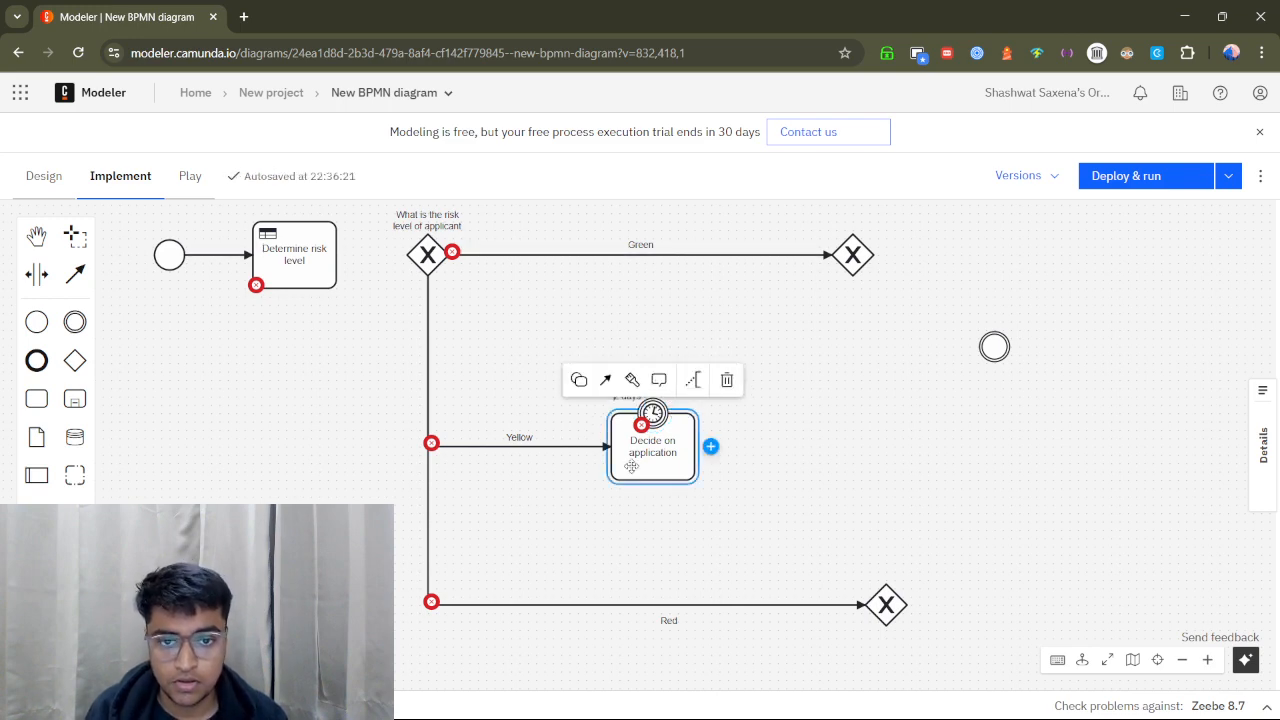
left_click(578, 379)
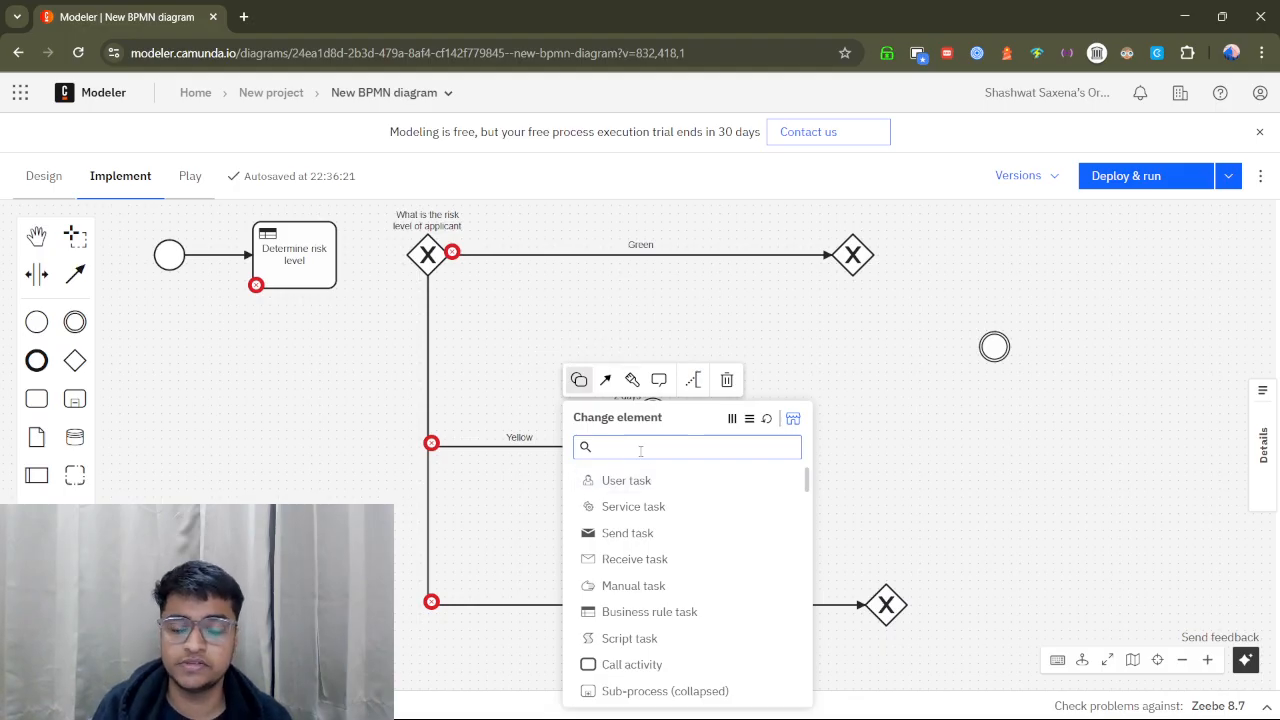
left_click(622, 481)
left_click(775, 463)
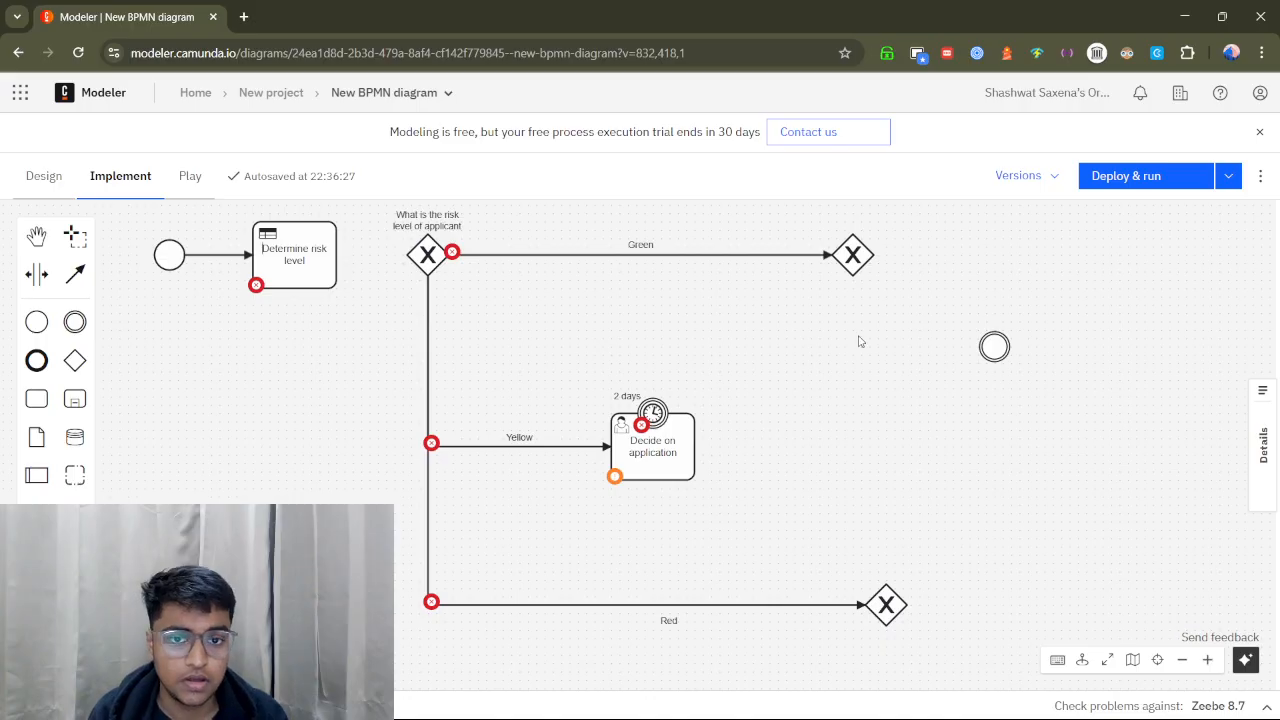
left_click_drag(884, 606, 851, 606)
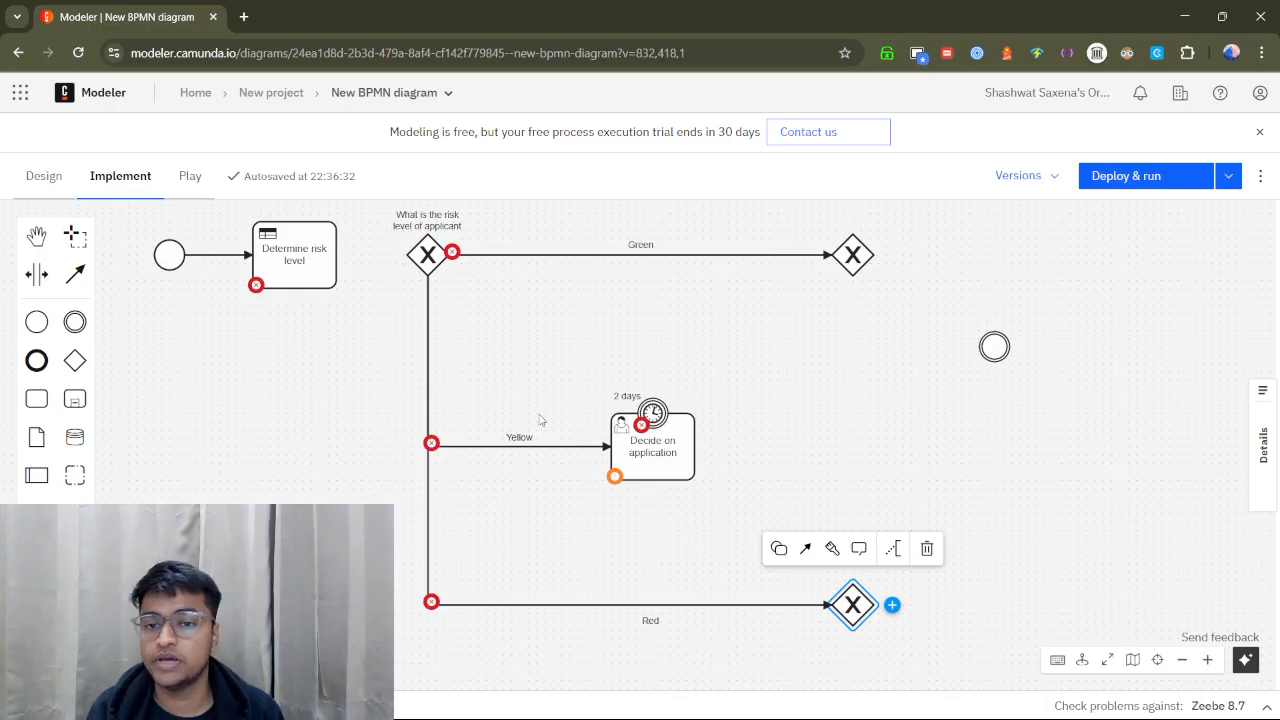
Place a new task to the upper right of "Decide on application", below the Green flow.
left_click(36, 399)
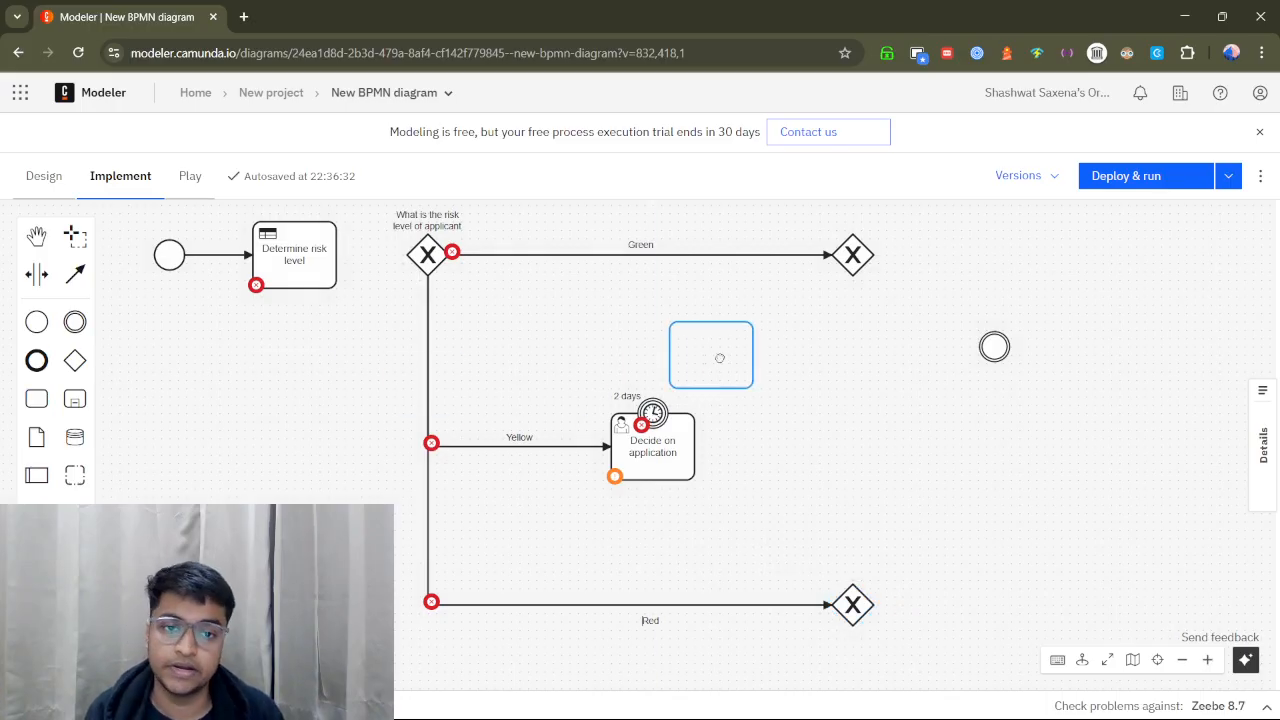
left_click(760, 372)
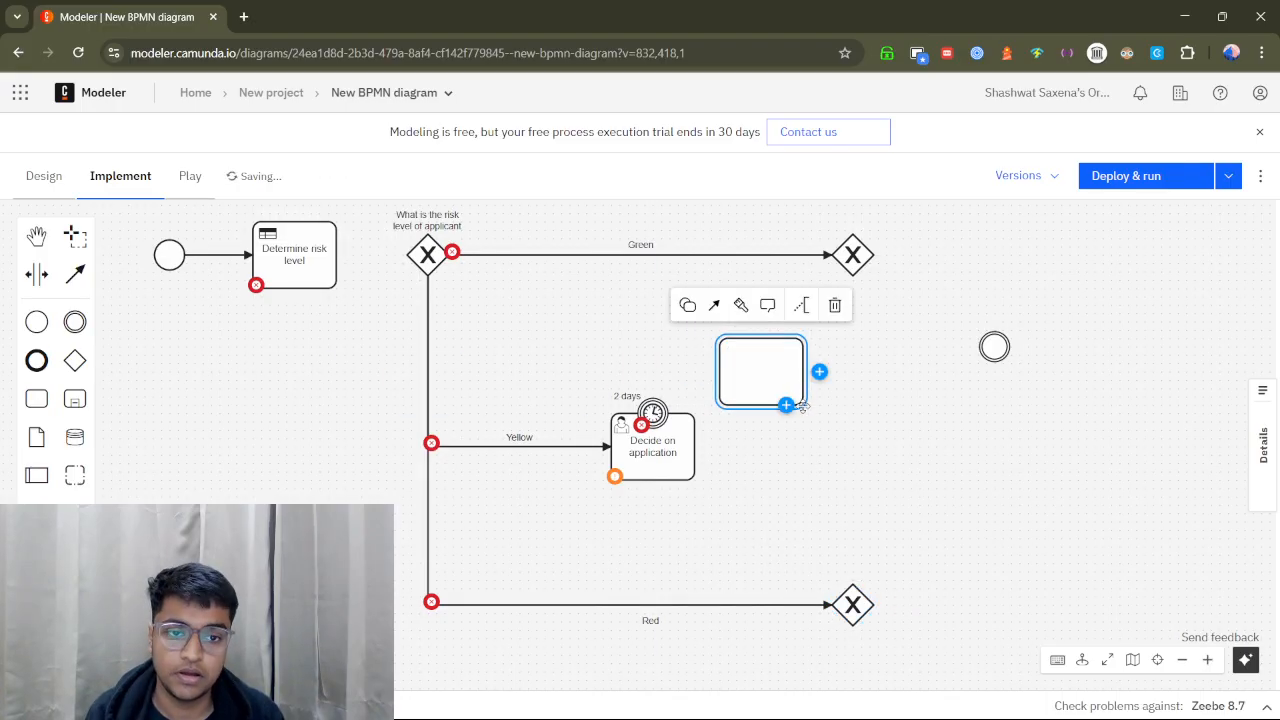
left_click(743, 445)
left_click(751, 404)
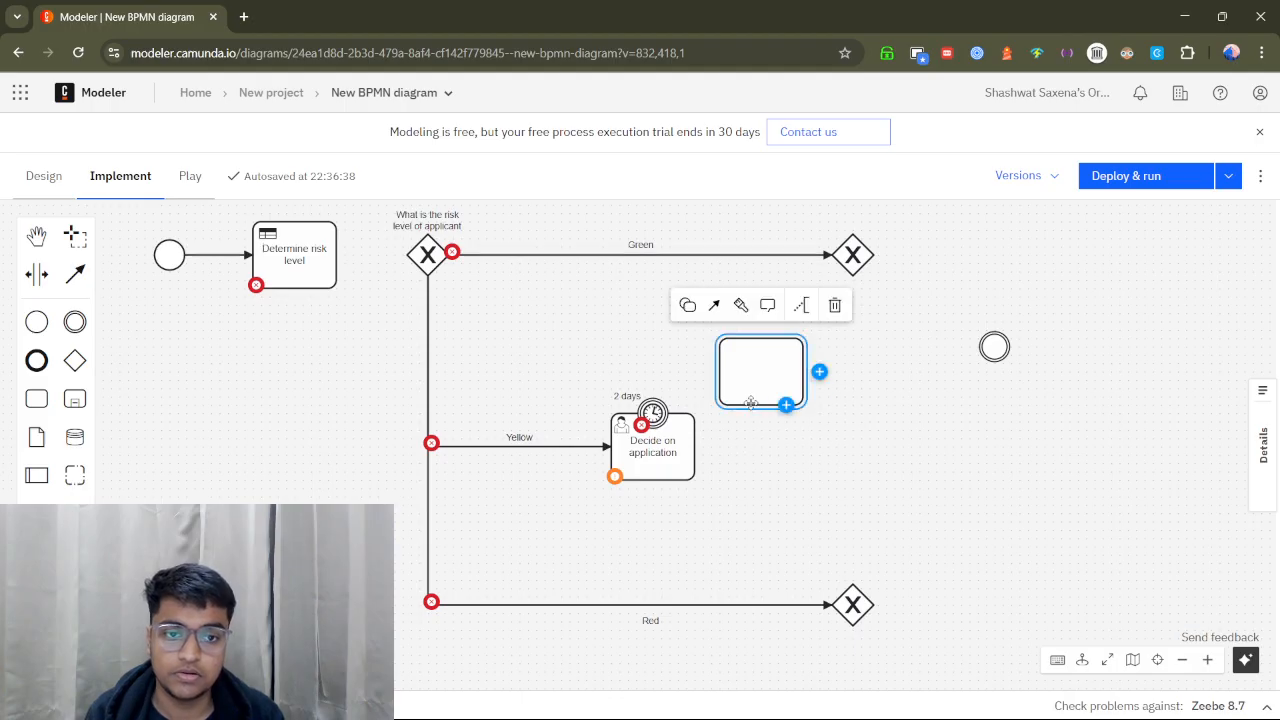
left_click_drag(716, 410, 725, 402)
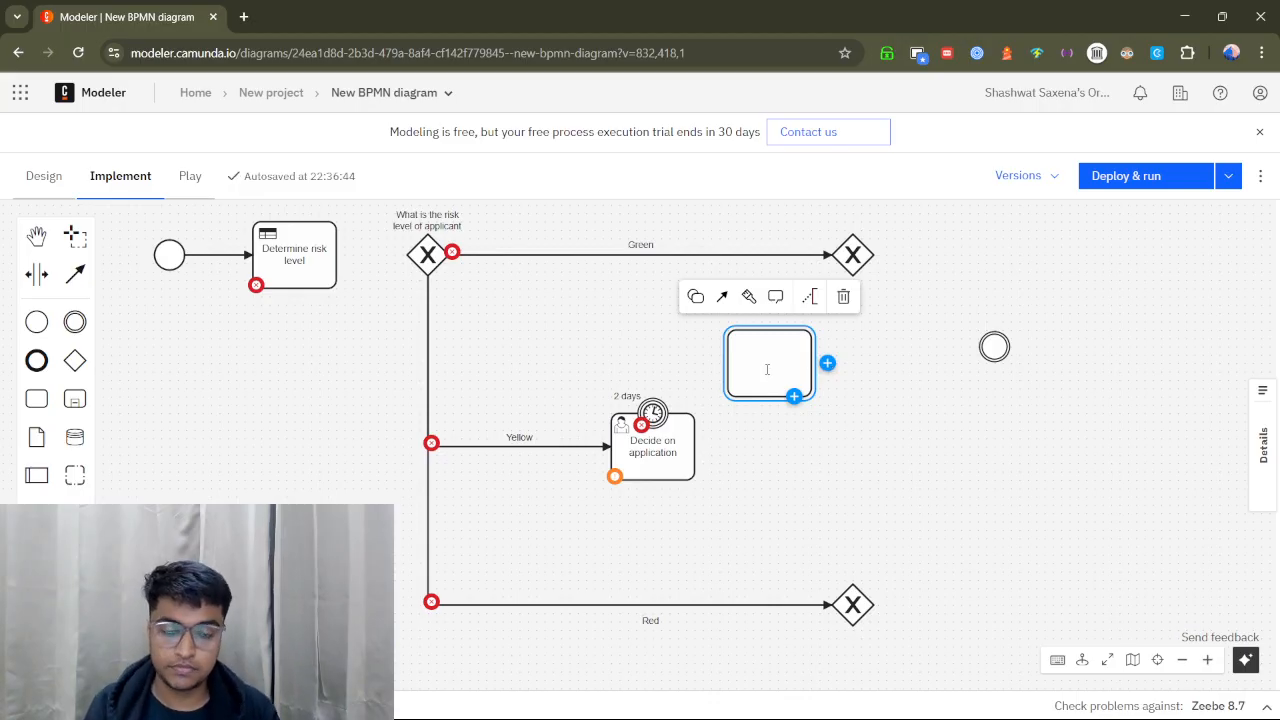
Name the new task "Send Reminder to applicant" and change it to a Send task.
type("Remine")
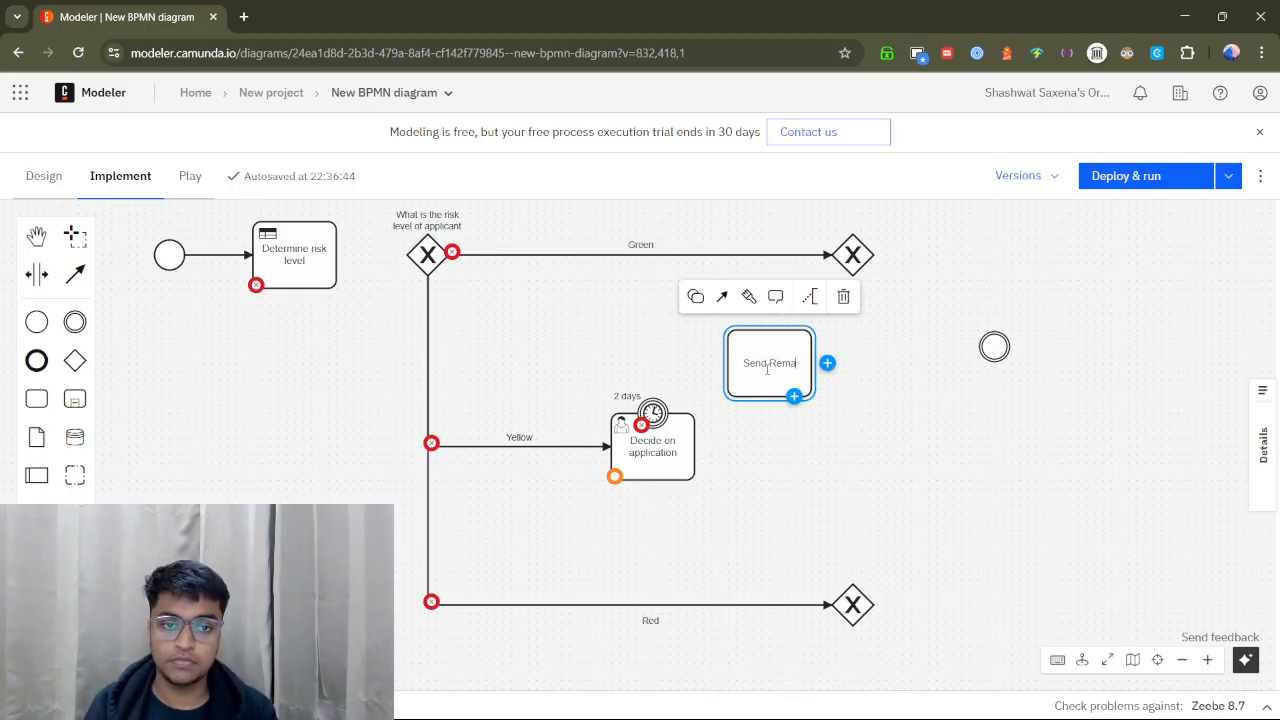
key("BackSpace")
type("der ")
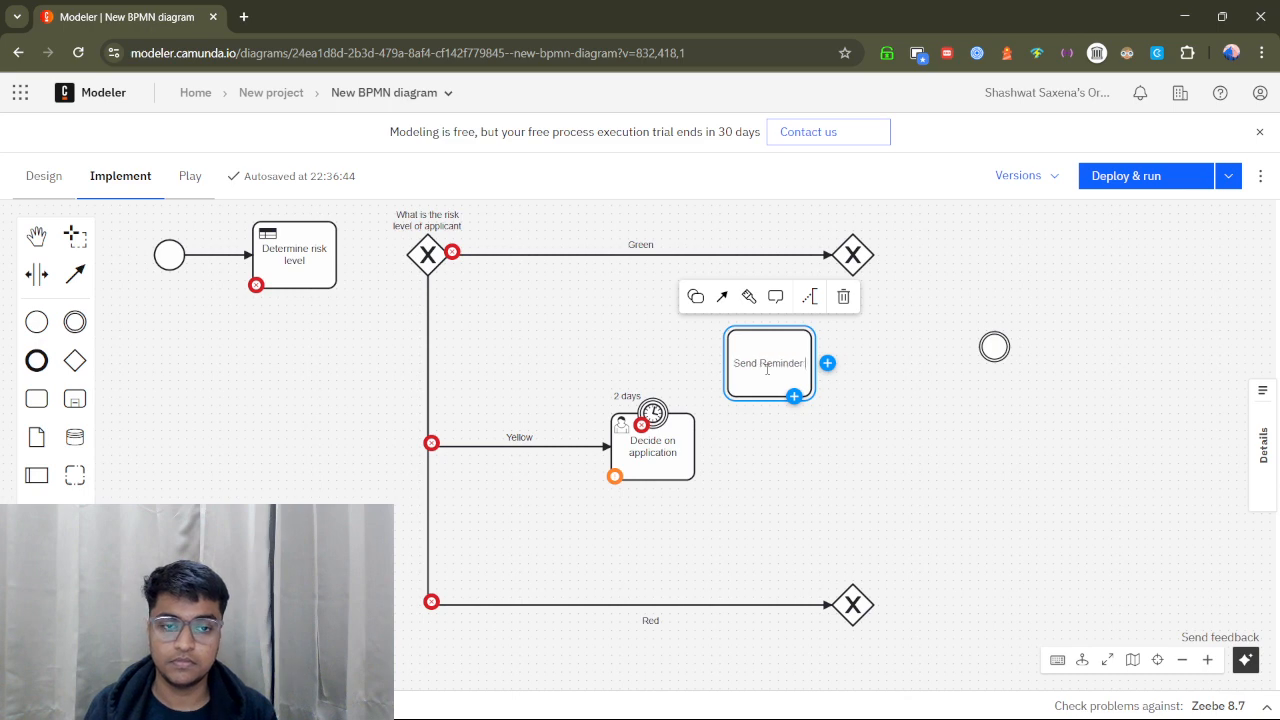
type("to applicant")
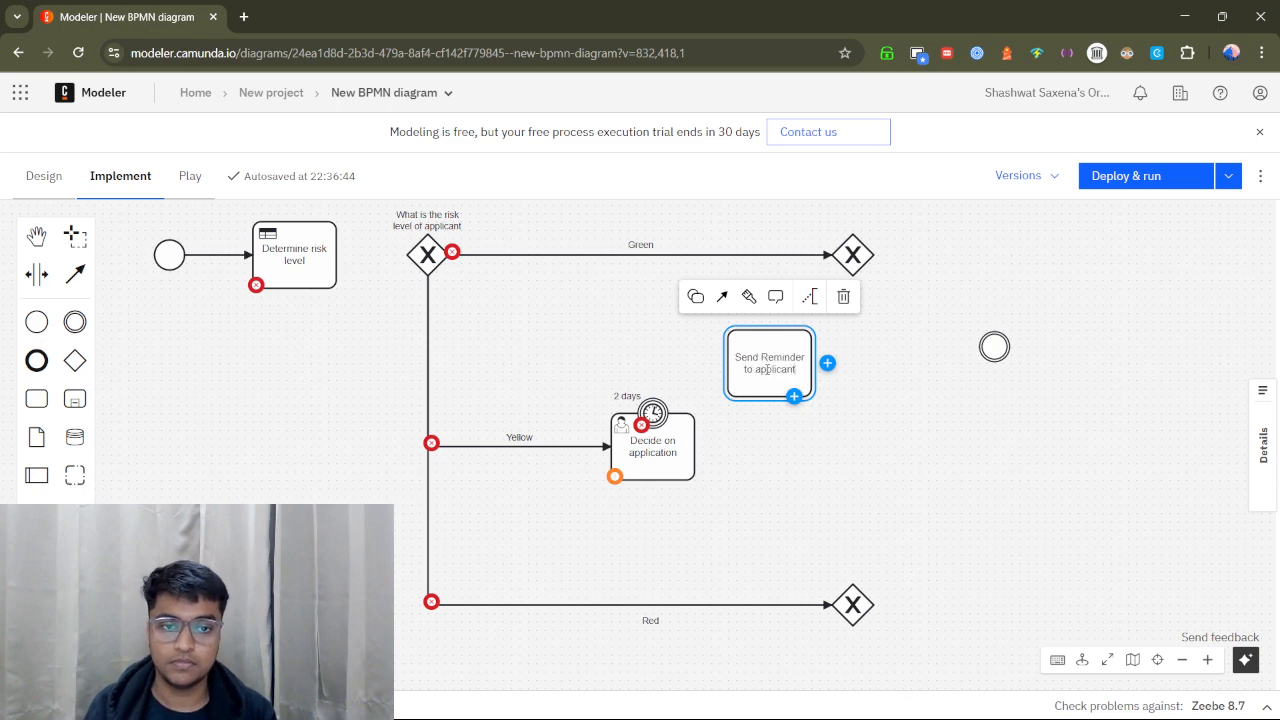
left_click(696, 296)
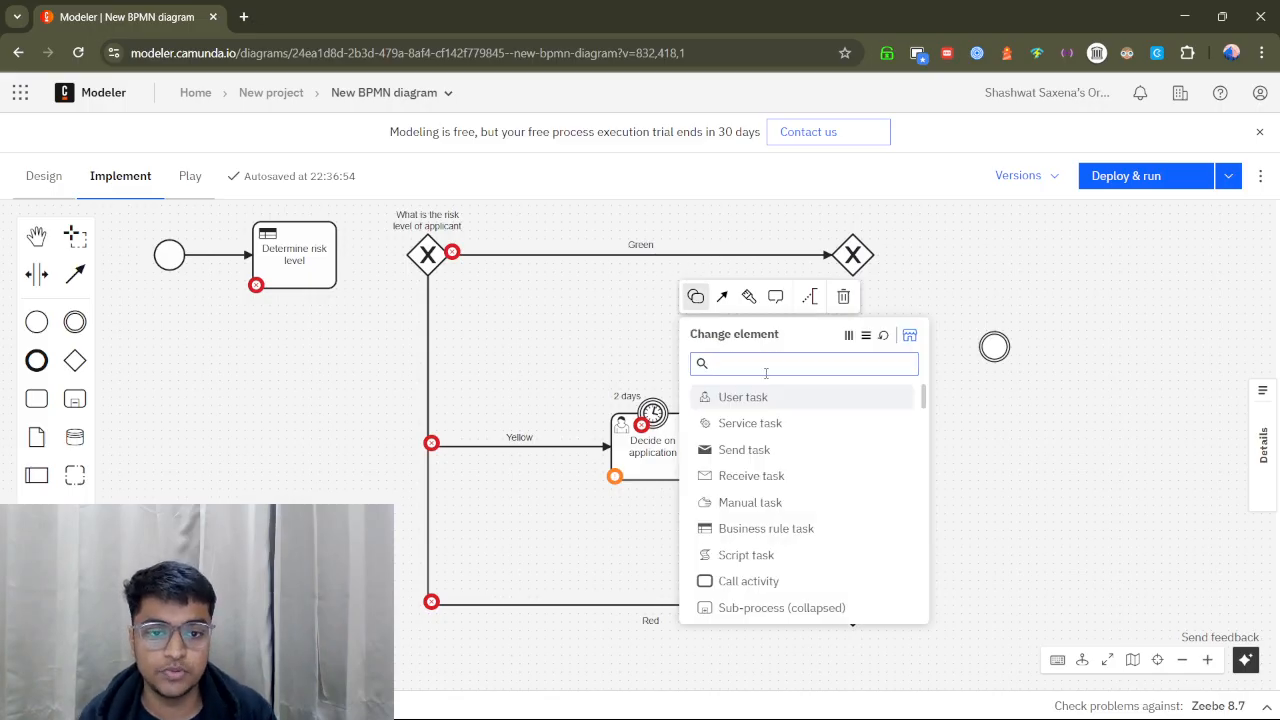
left_click(748, 449)
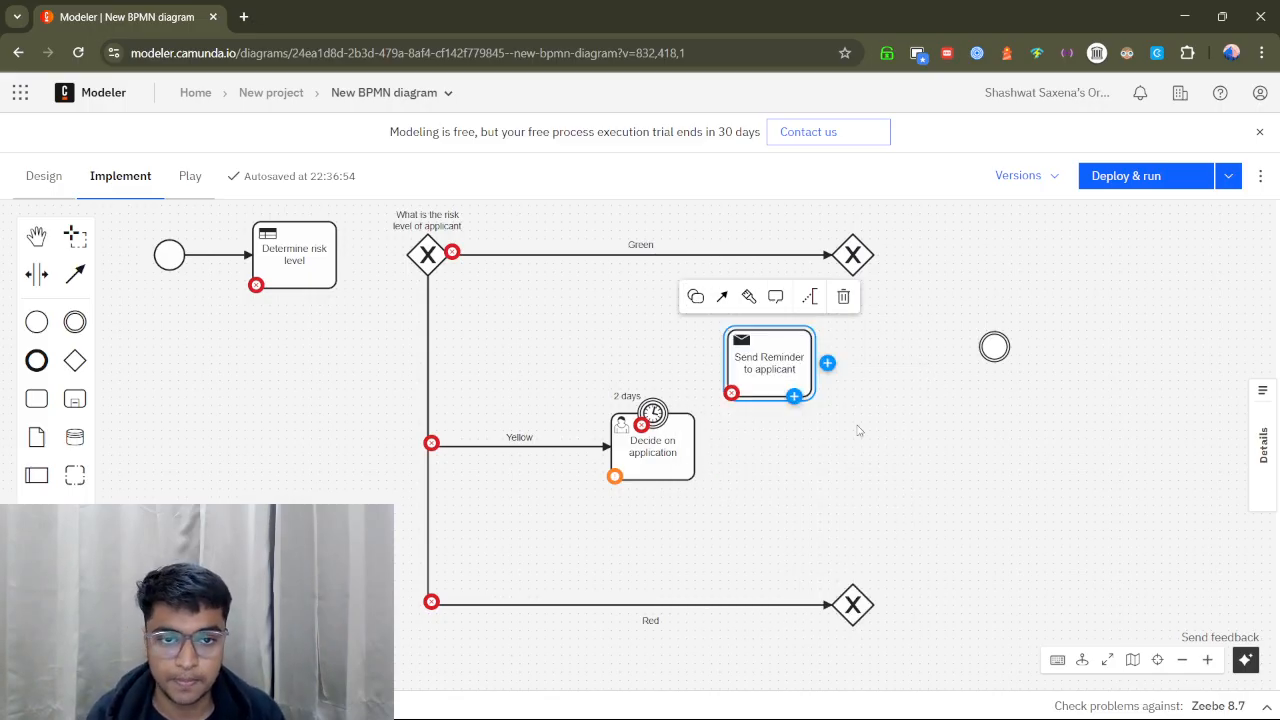
Connect the "2 days" timer event to the "Send Reminder to applicant" task and shift that task slightly left.
left_click(75, 273)
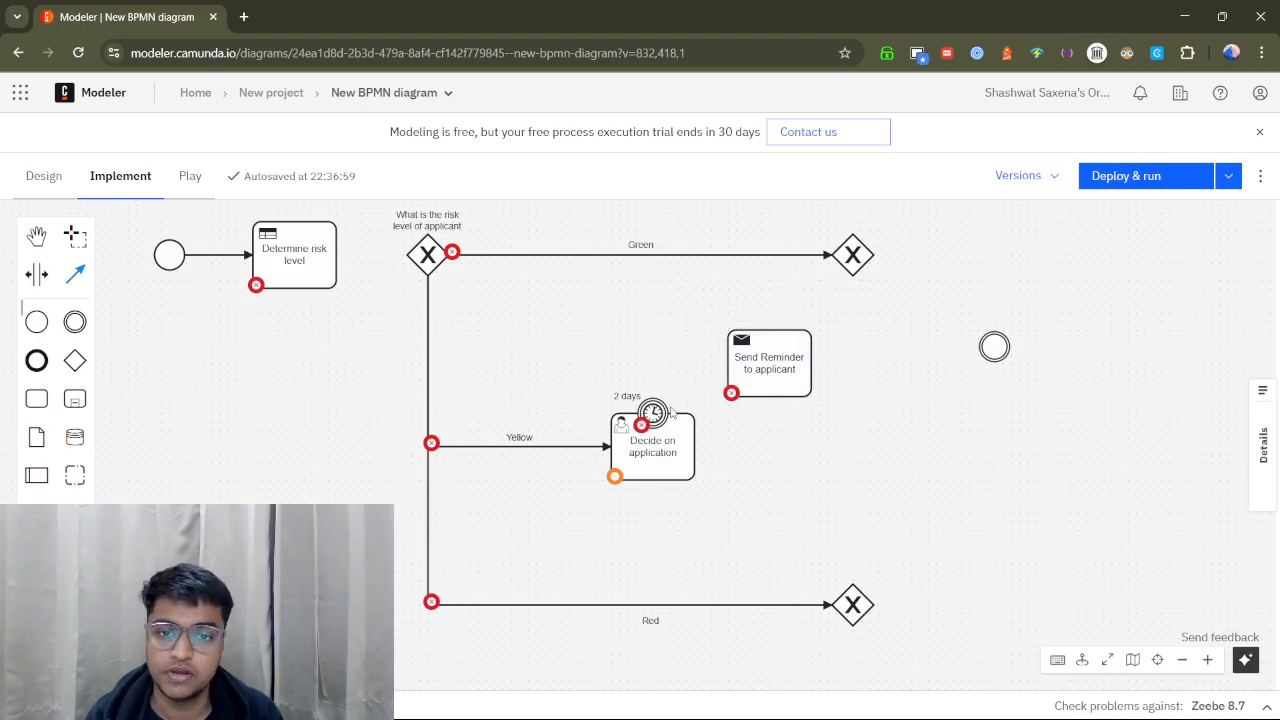
left_click_drag(651, 411, 746, 370)
left_click(753, 368)
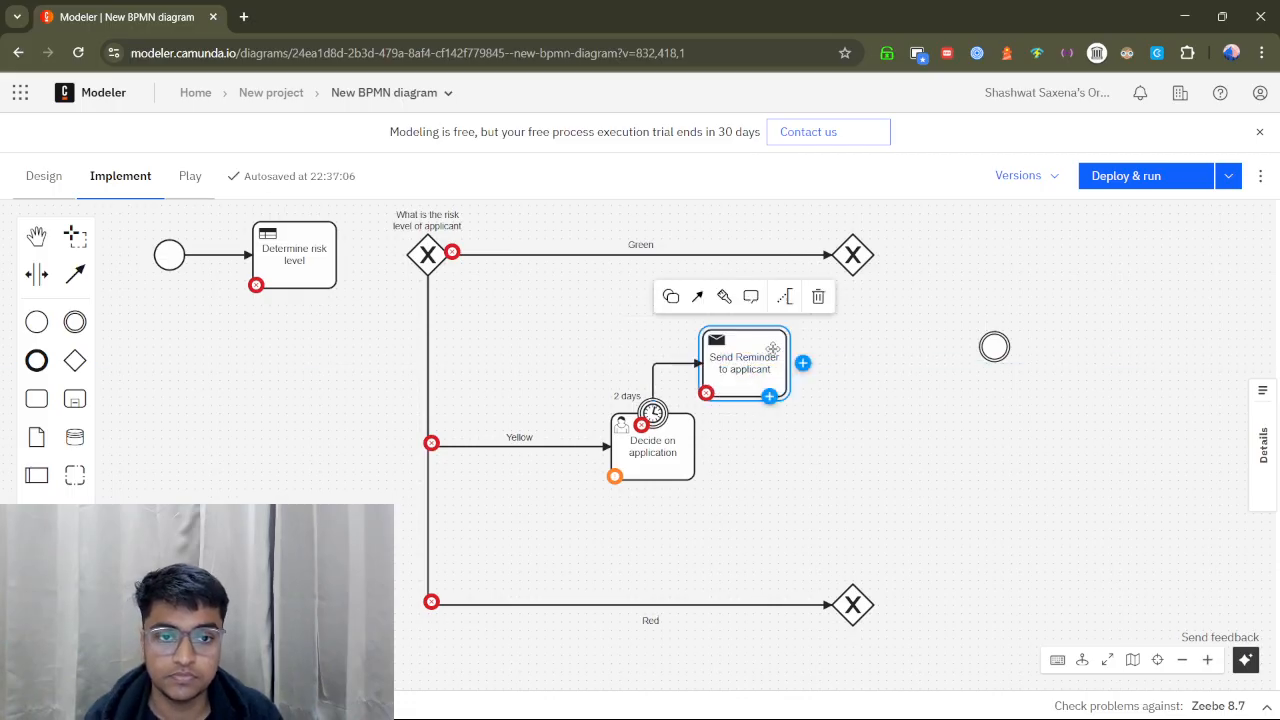
Delete the unconnected intermediate event to the right of the Green gateway.
left_click(1003, 340)
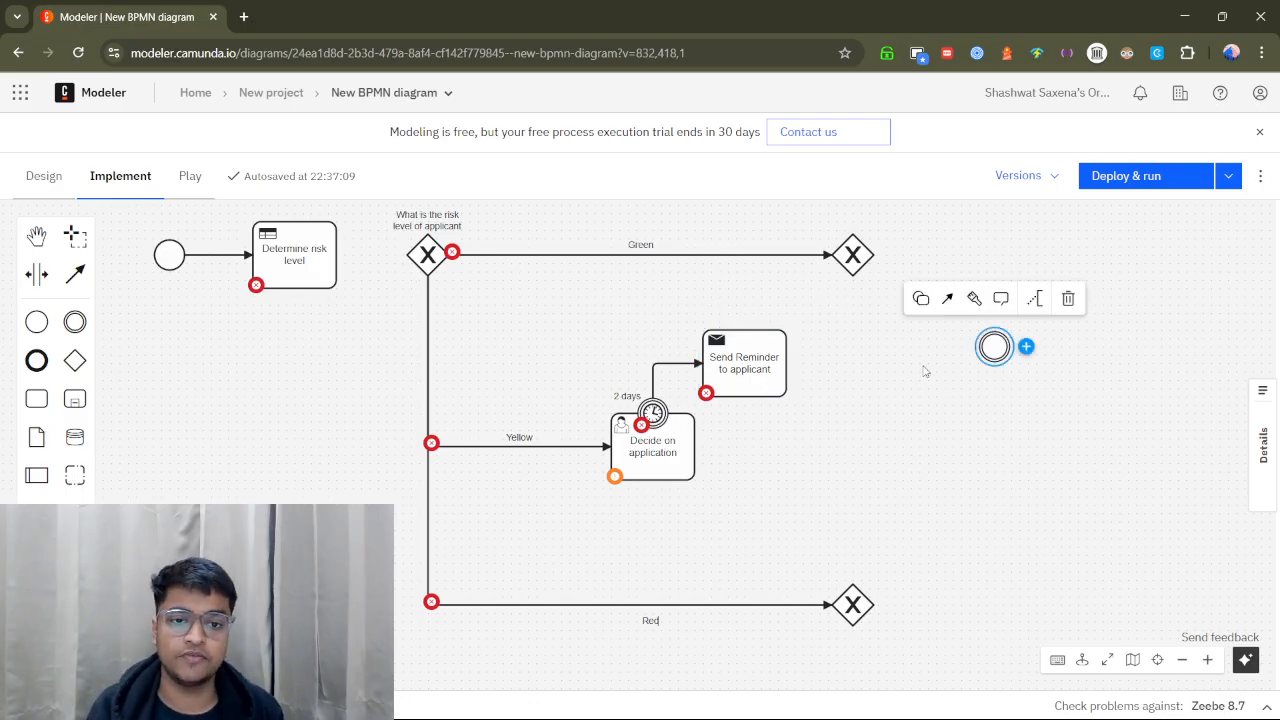
key("Delete")
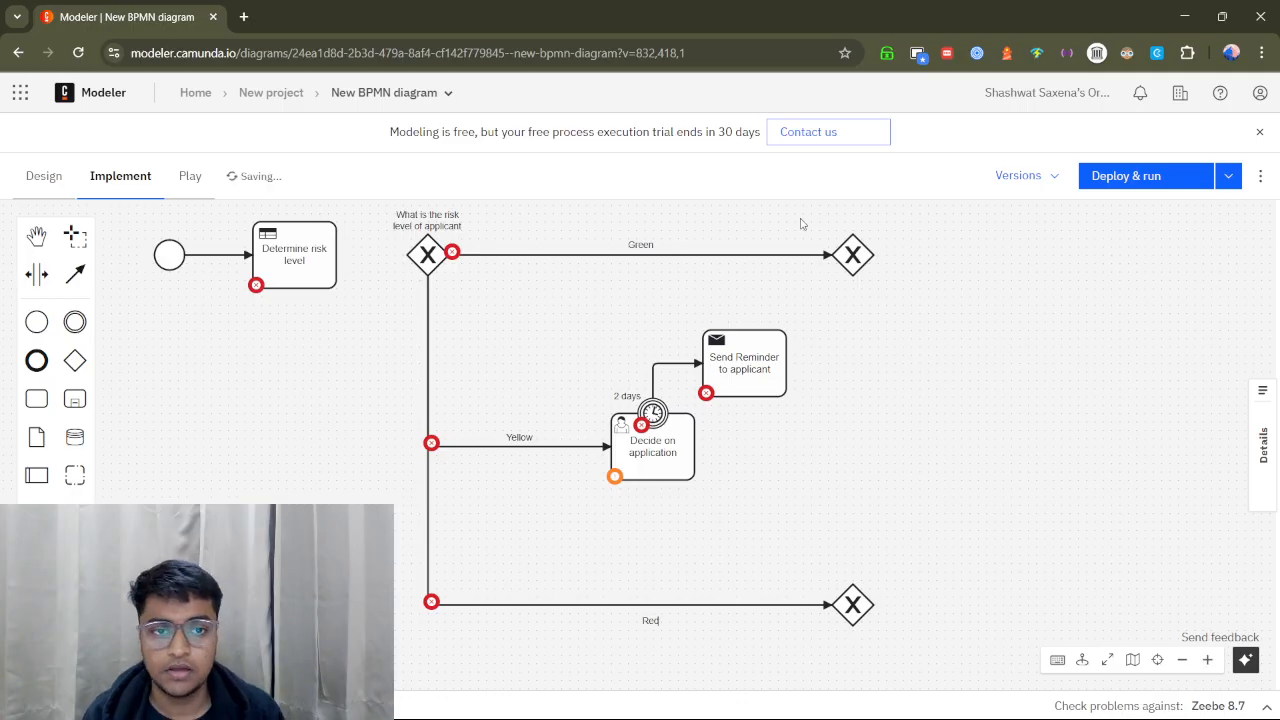
Select the gateways ending the Green and Red flows together and move them further right, keeping them vertically aligned.
key("l")
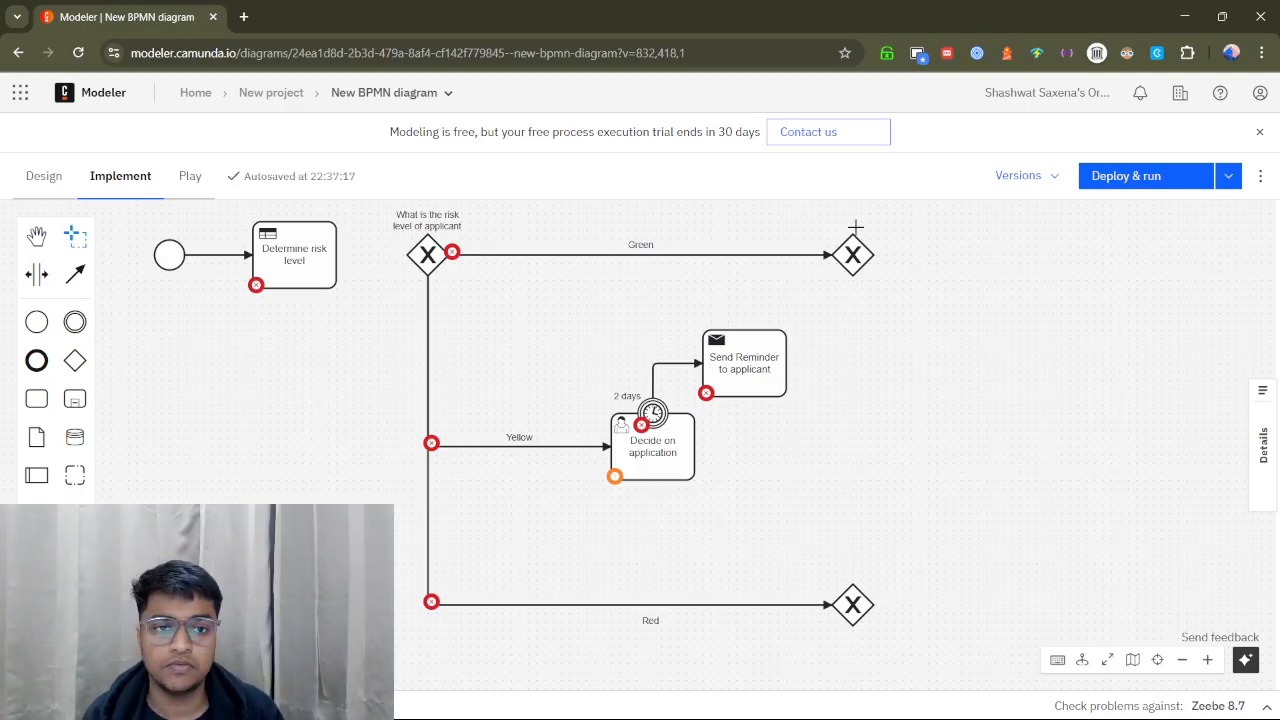
mouse_move(855, 228)
left_mouse_down()
mouse_move(923, 449)
mouse_move(897, 663)
left_mouse_up()
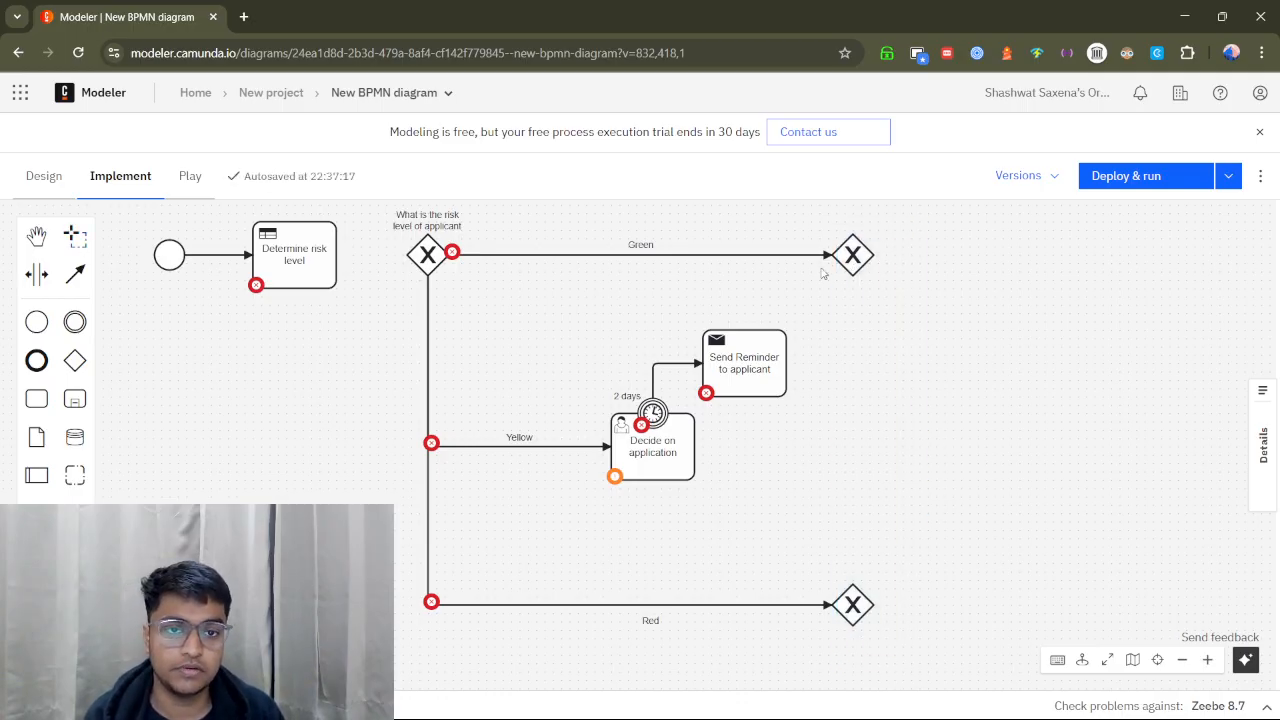
left_click_drag(818, 216, 852, 262)
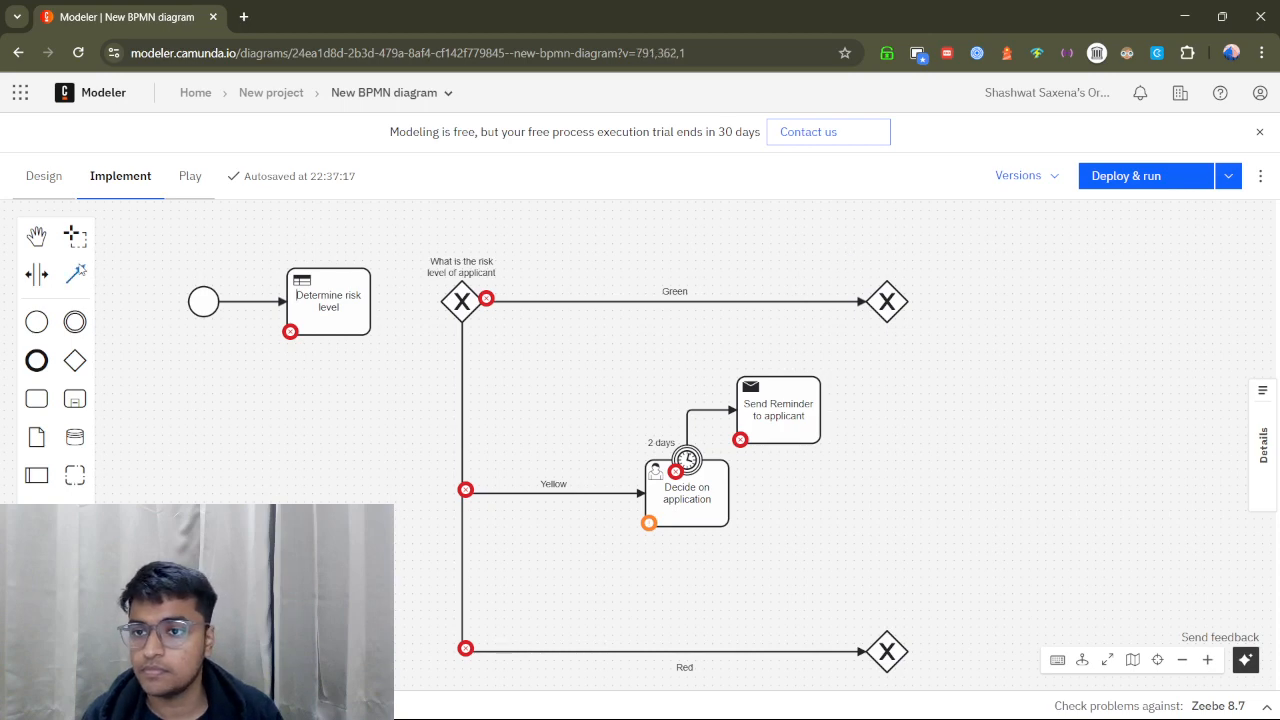
mouse_move(826, 237)
left_mouse_down()
mouse_move(986, 611)
mouse_move(977, 686)
left_mouse_up()
left_click_drag(869, 571, 1008, 584)
scroll(883, 479, "down", 1)
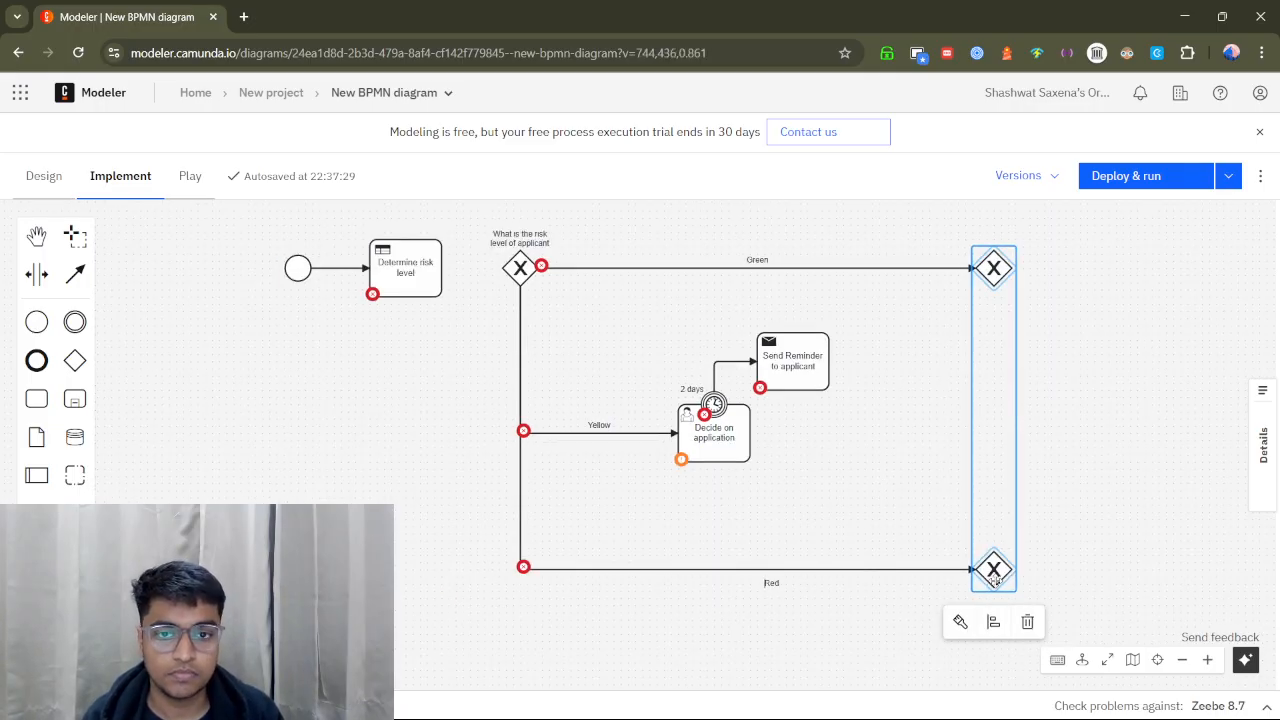
left_click_drag(995, 578, 996, 588)
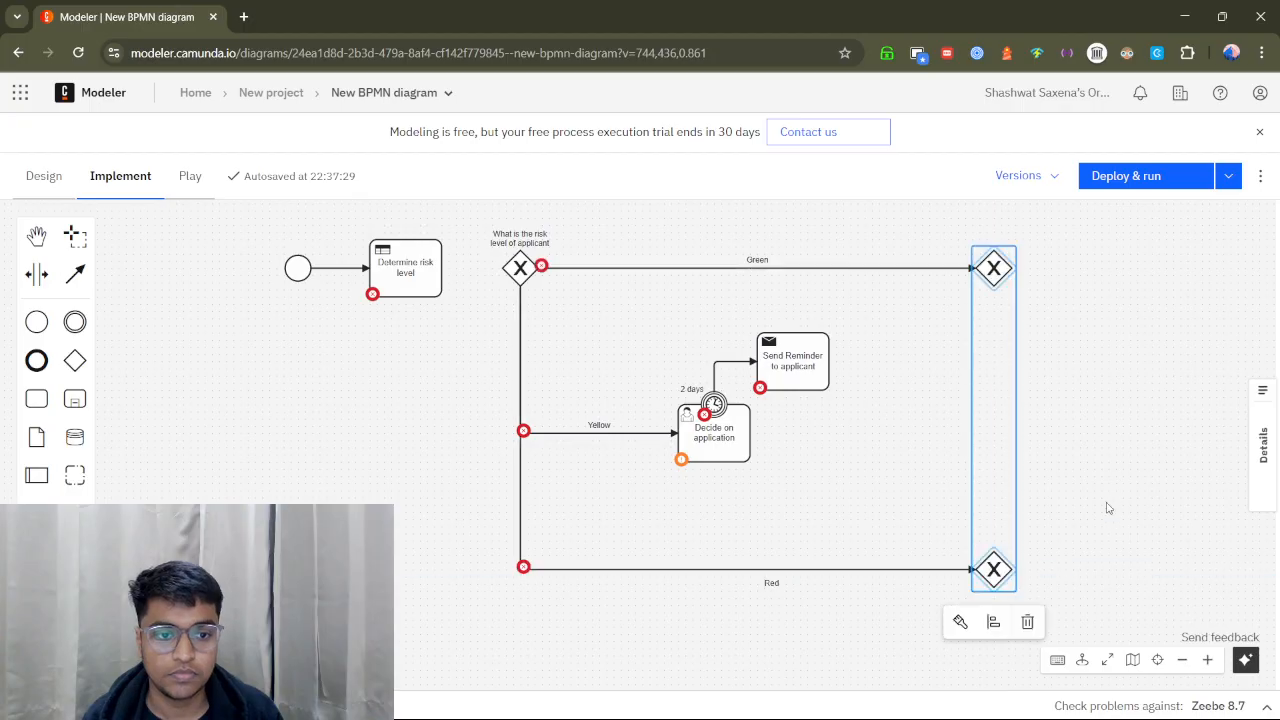
left_click(1106, 509)
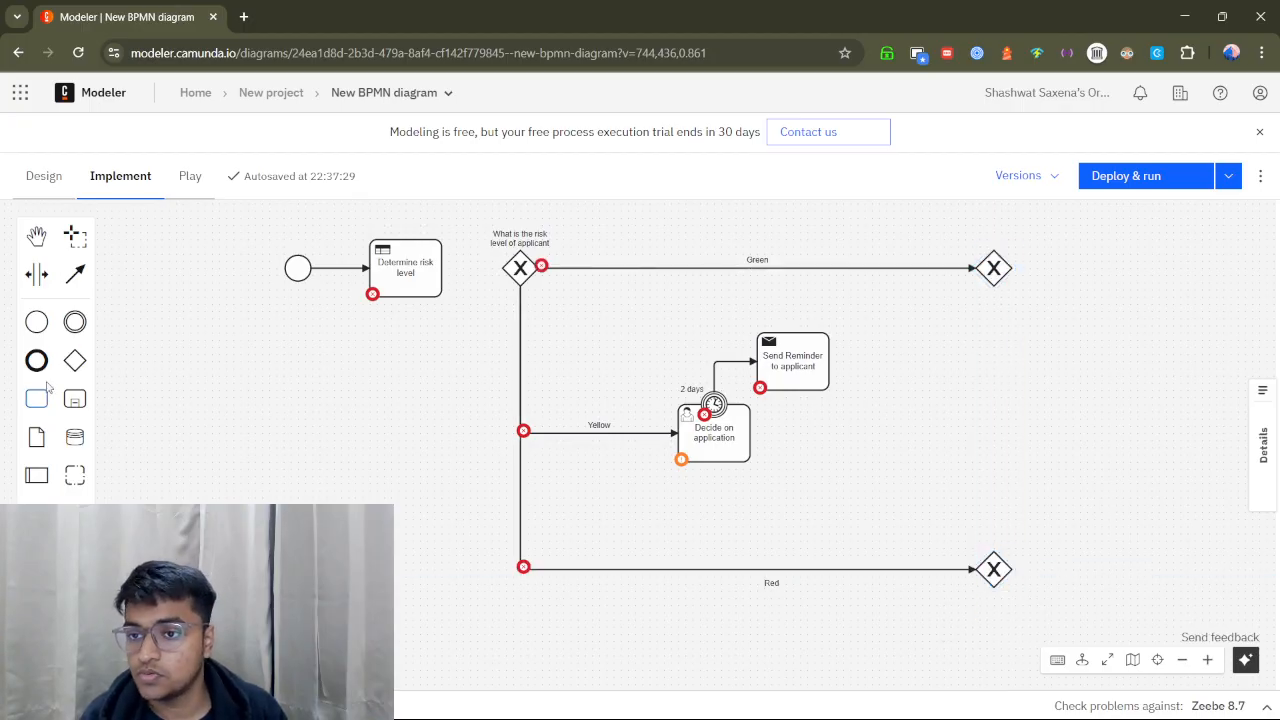
Place an end event to the right of "Send Reminder to applicant" and connect that task to it.
left_click(36, 321)
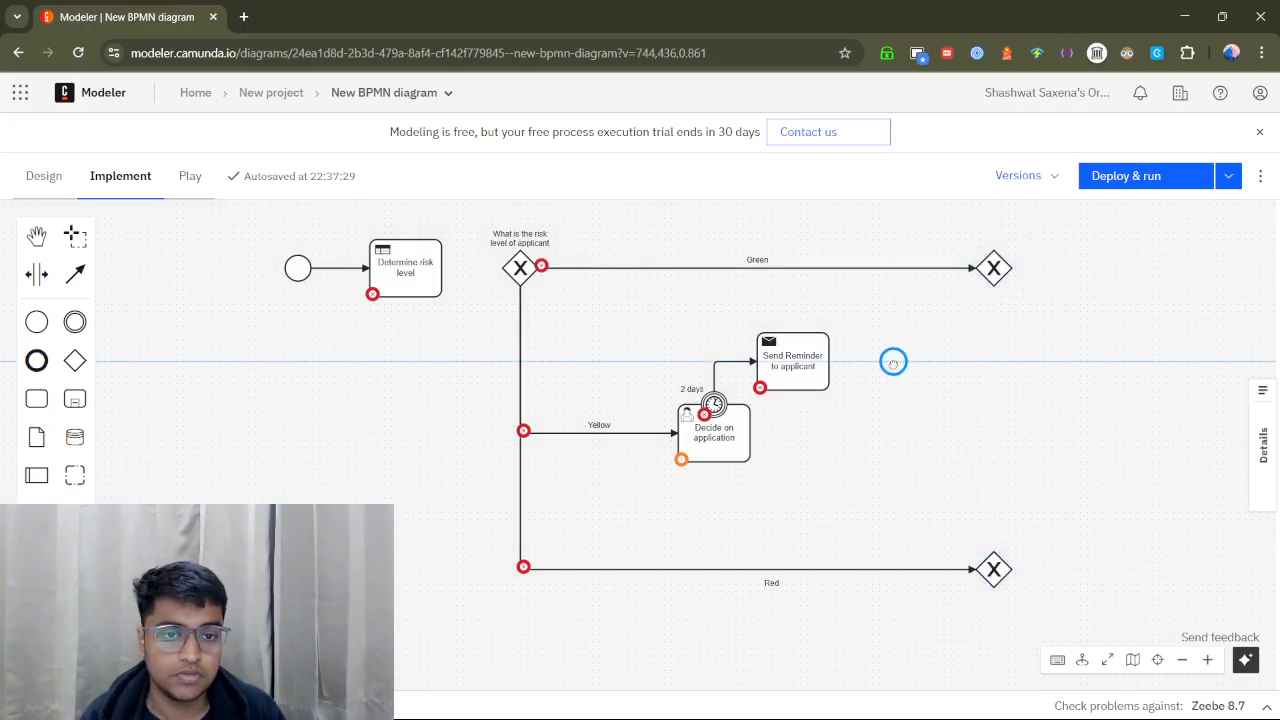
left_click(893, 361)
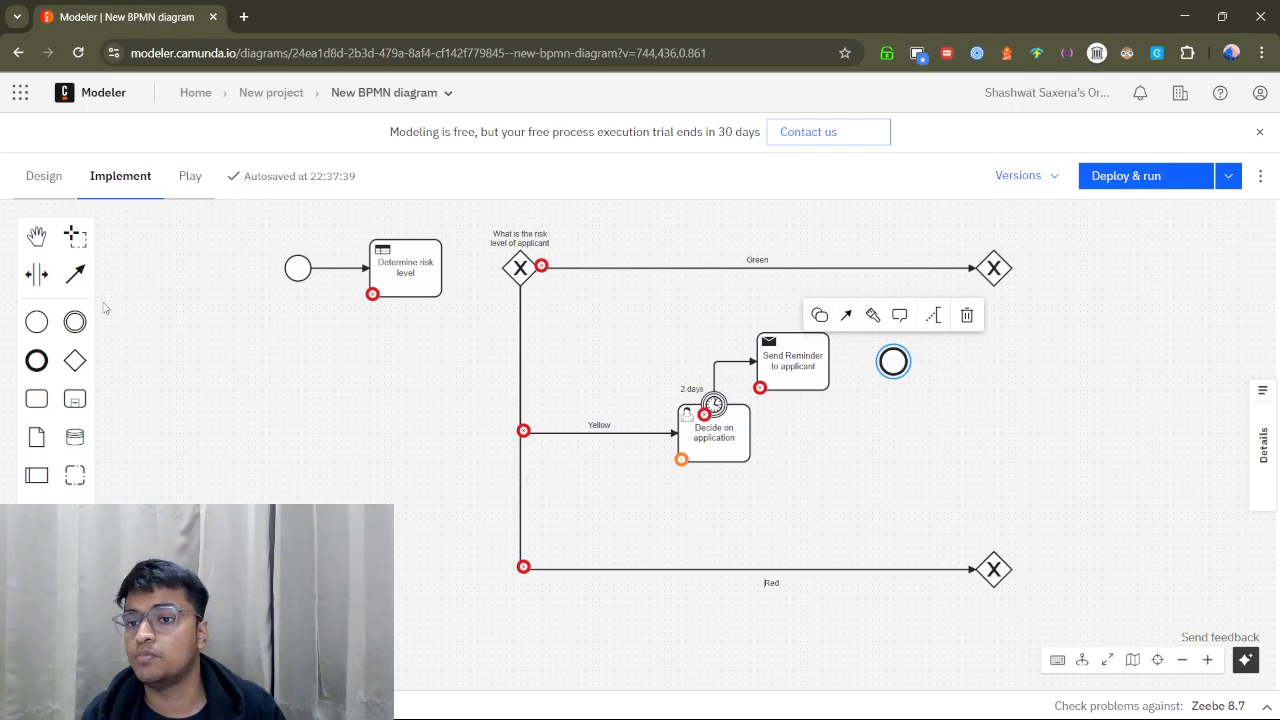
left_click(75, 273)
left_click_drag(818, 362, 898, 364)
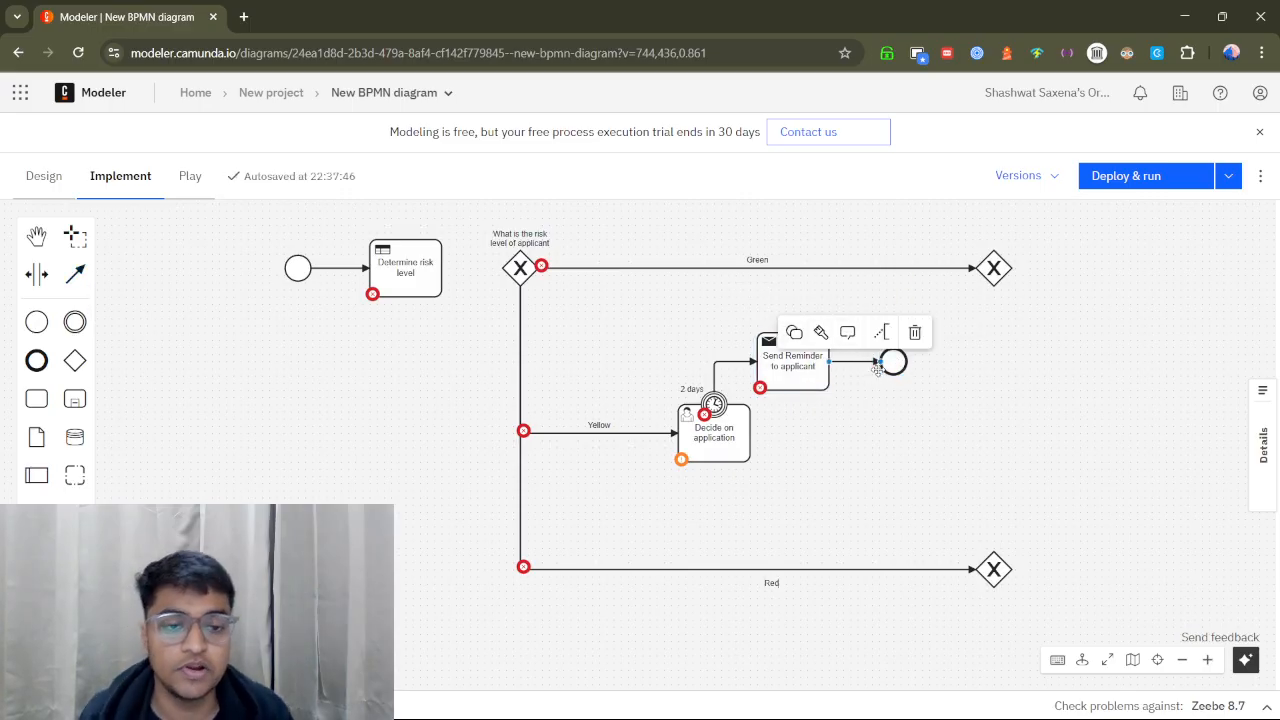
Name the end event after "Send Reminder to applicant" as "Reminder Sent".
left_click(909, 431)
double_click(893, 358)
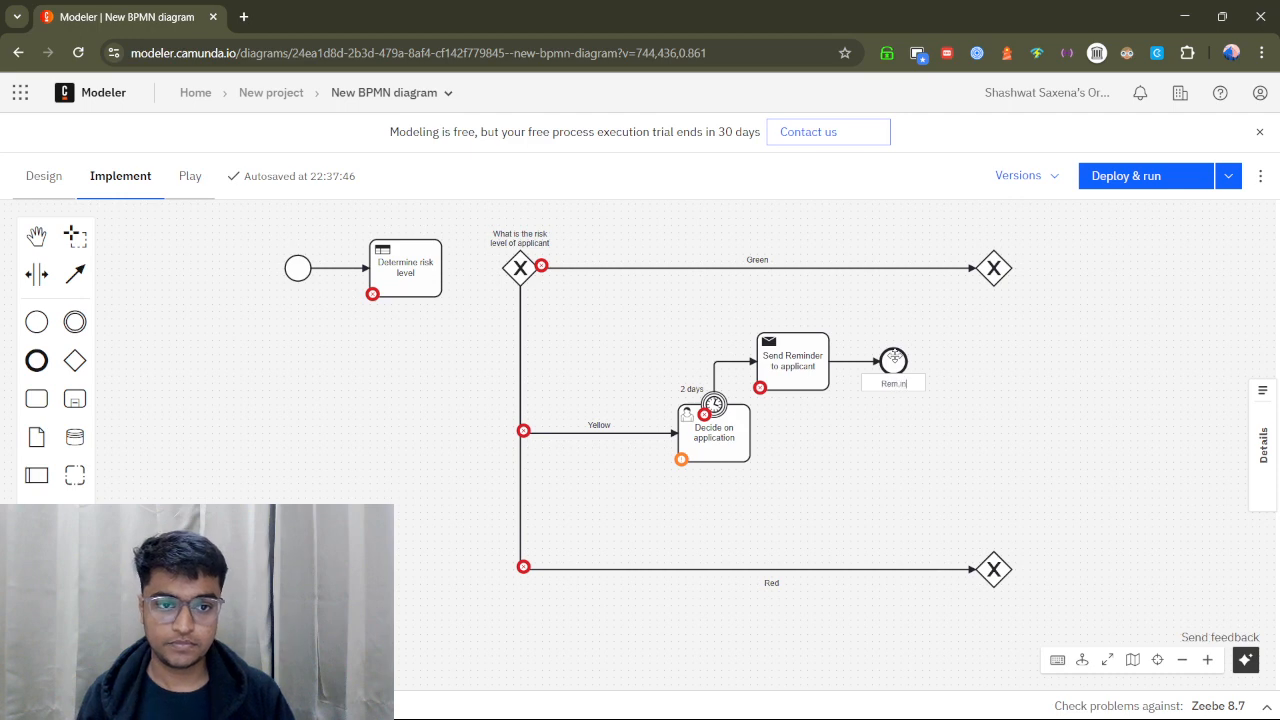
type("Reminder Sent")
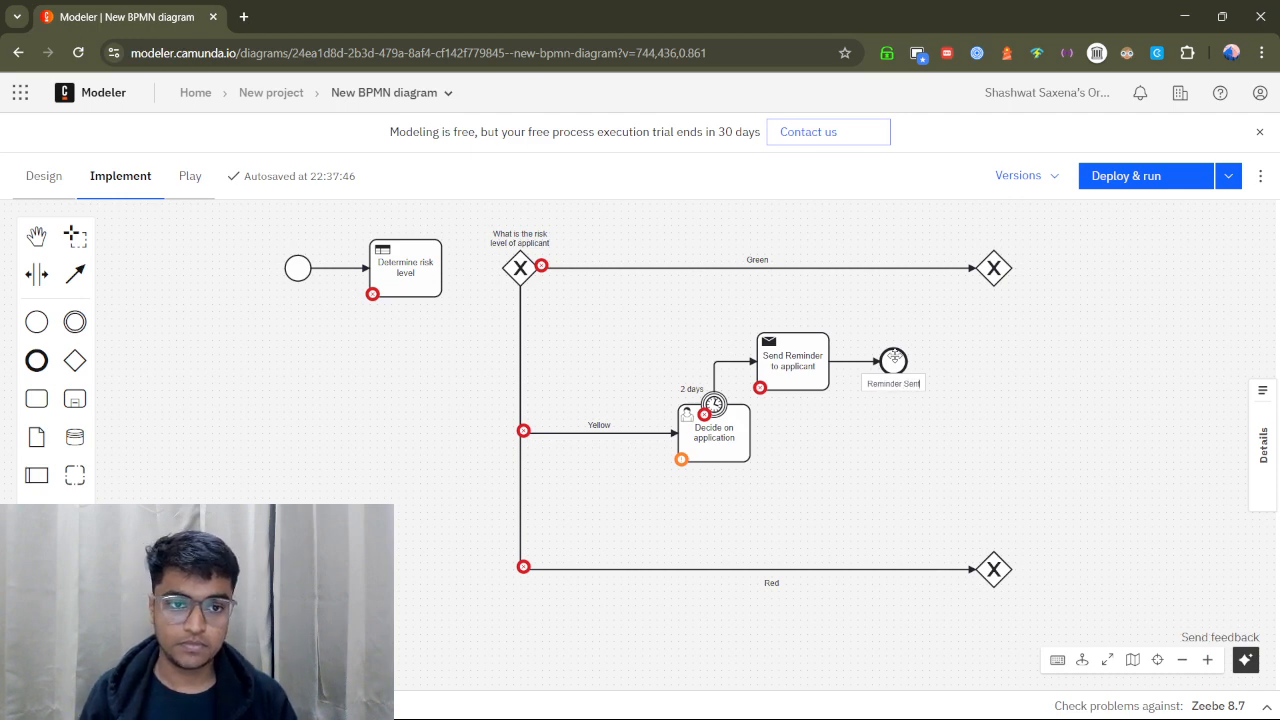
key("Return")
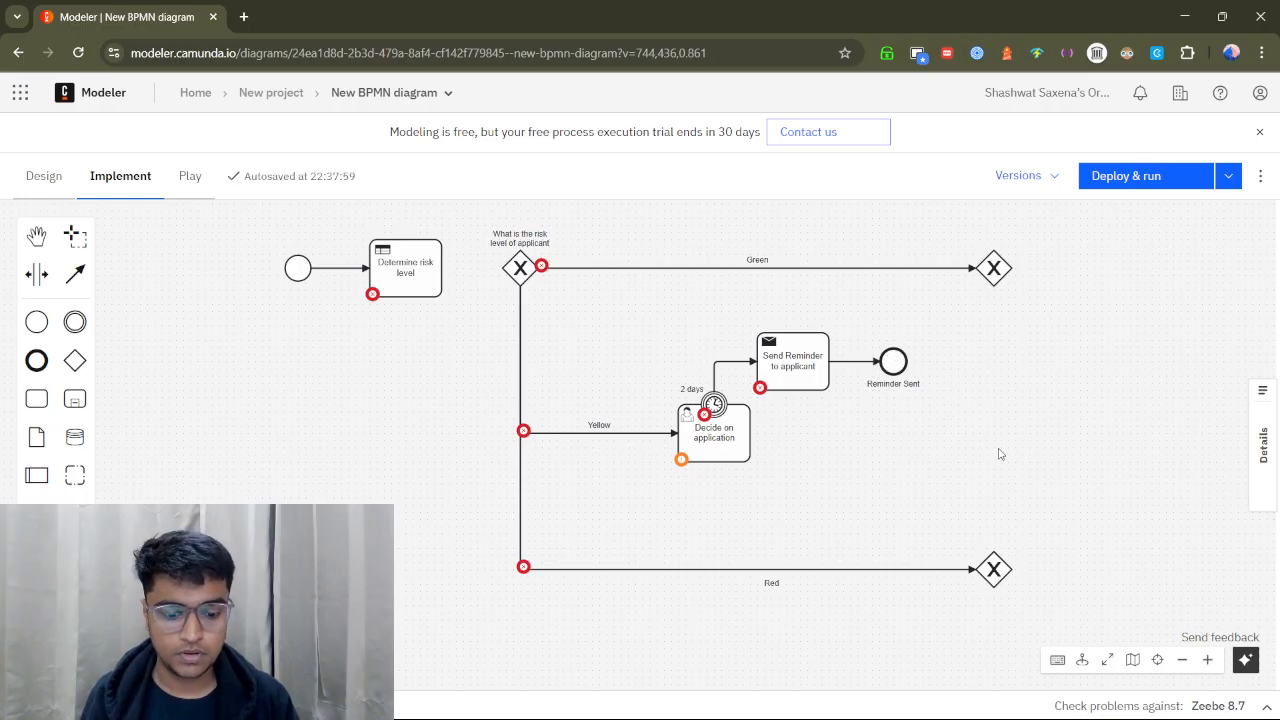
Place an exclusive gateway between the Green and Red end gateways and connect "Decide on application" to it.
left_click(75, 360)
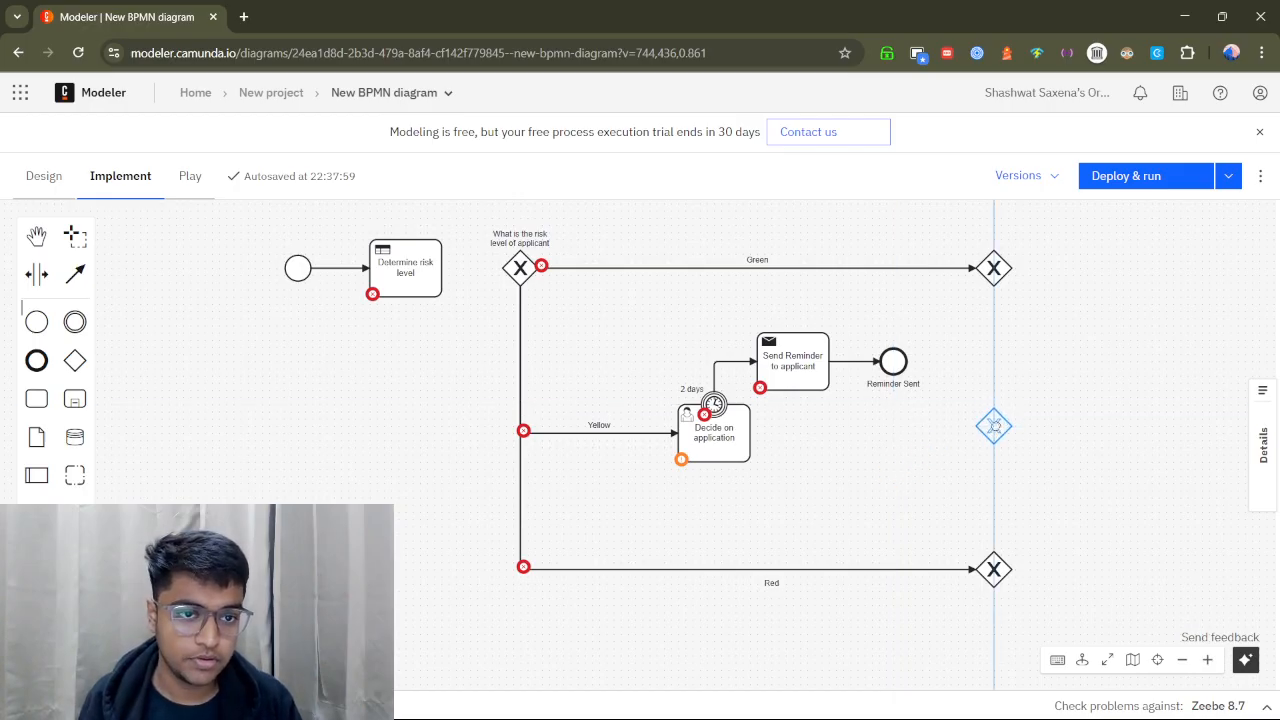
left_click(994, 420)
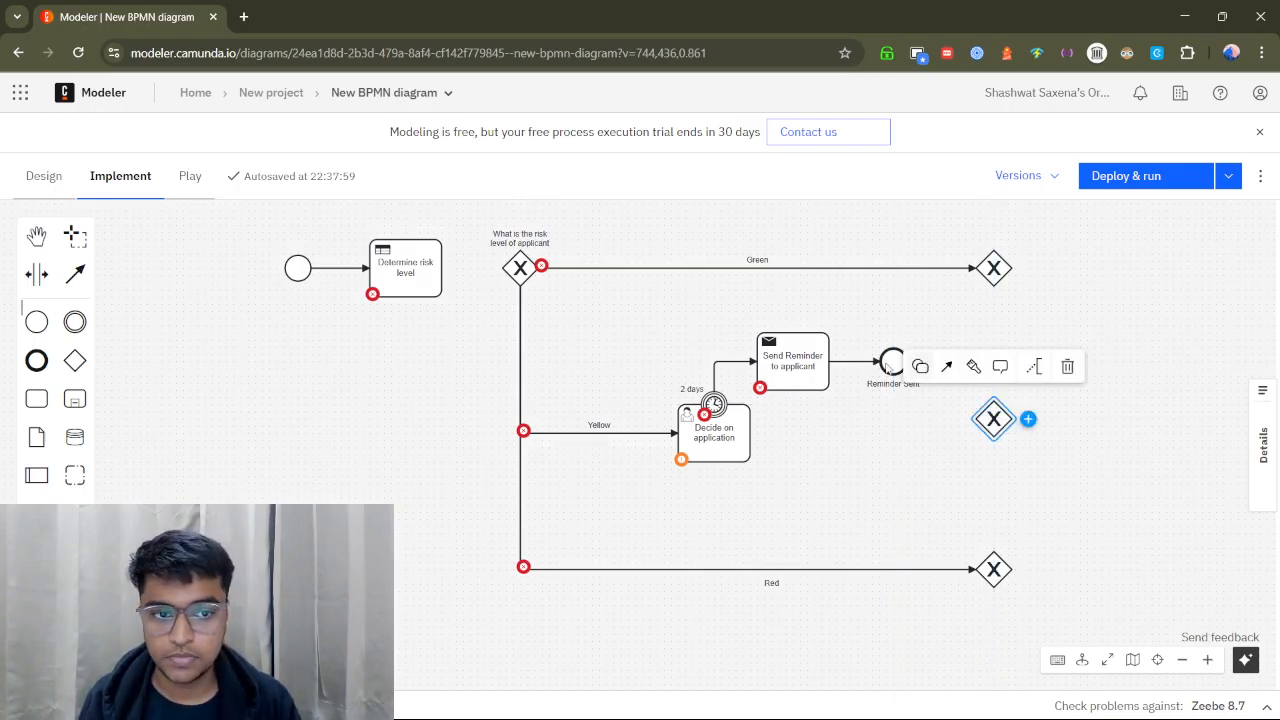
left_click(75, 273)
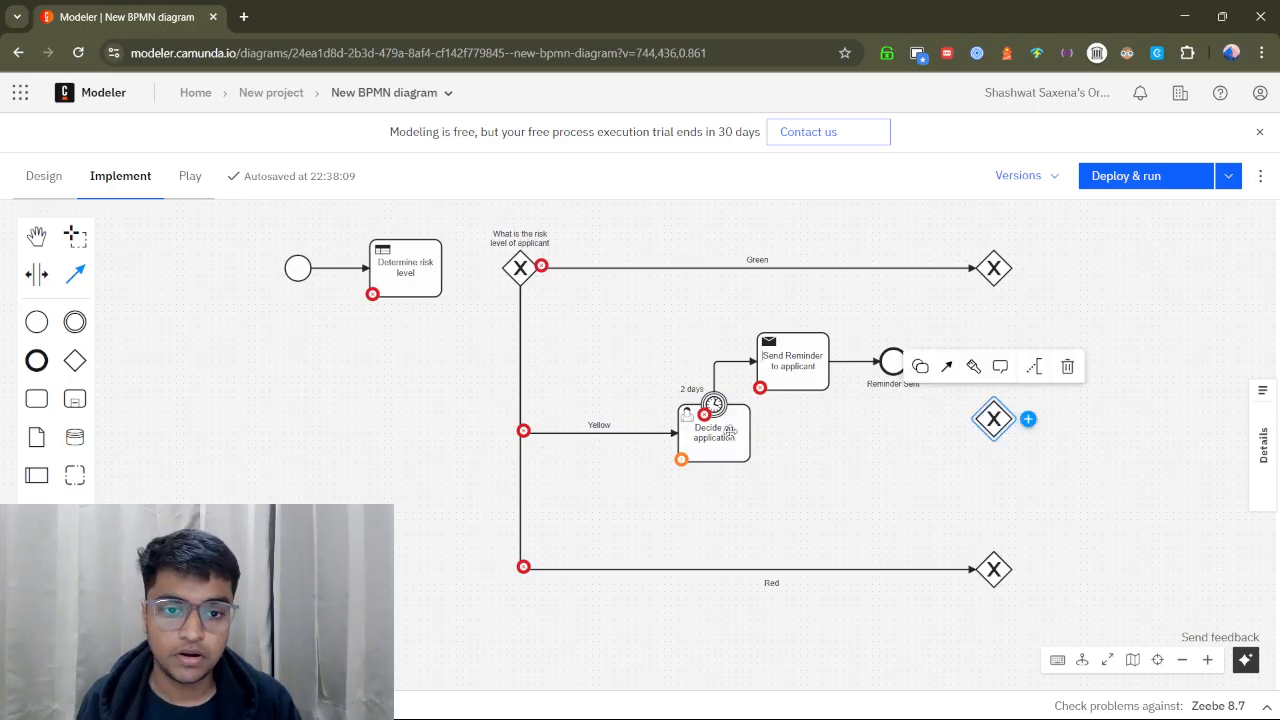
left_click_drag(737, 448, 1002, 442)
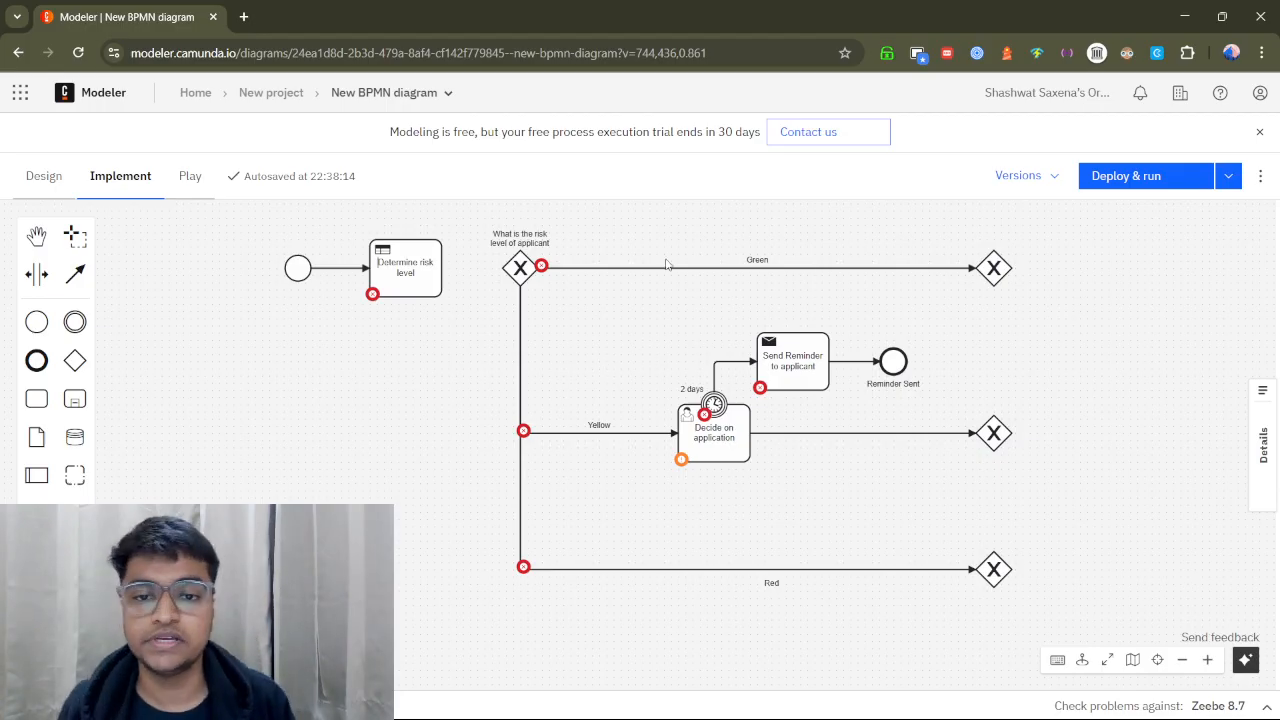
Connect the "Determine risk level" task to the "What is the risk level of applicant" gateway.
key("s")
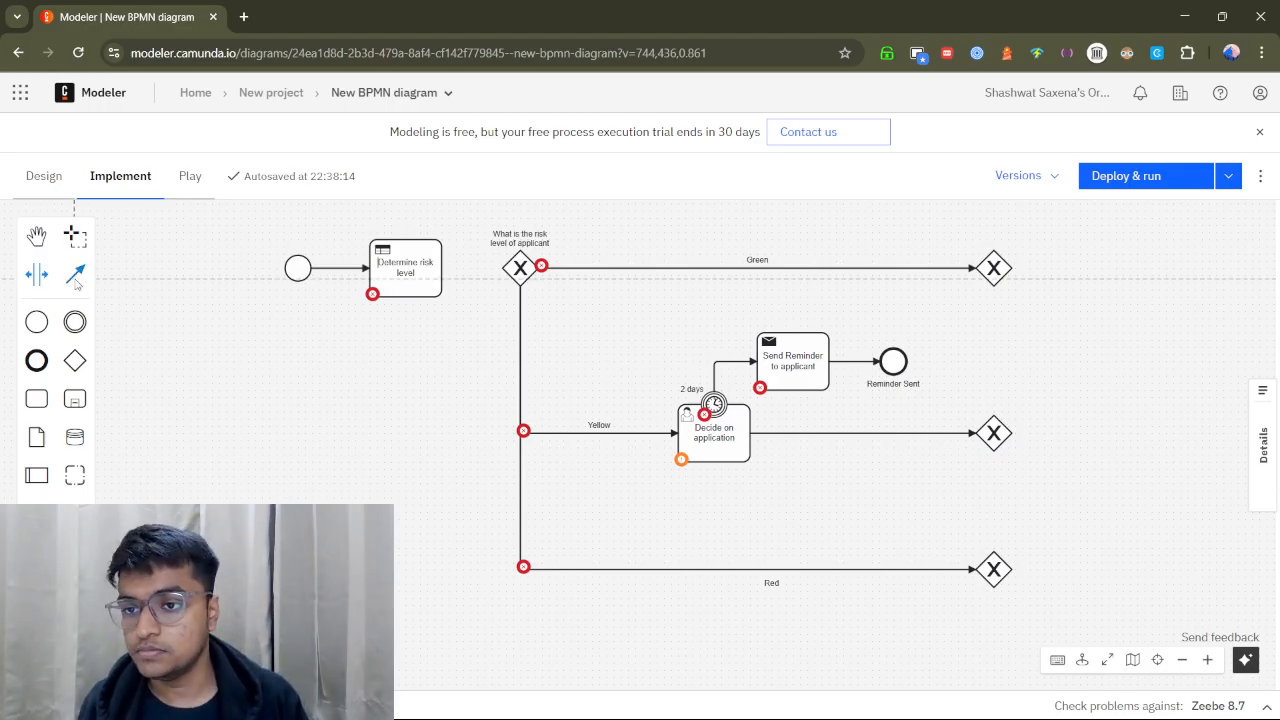
left_click_drag(430, 305, 519, 302)
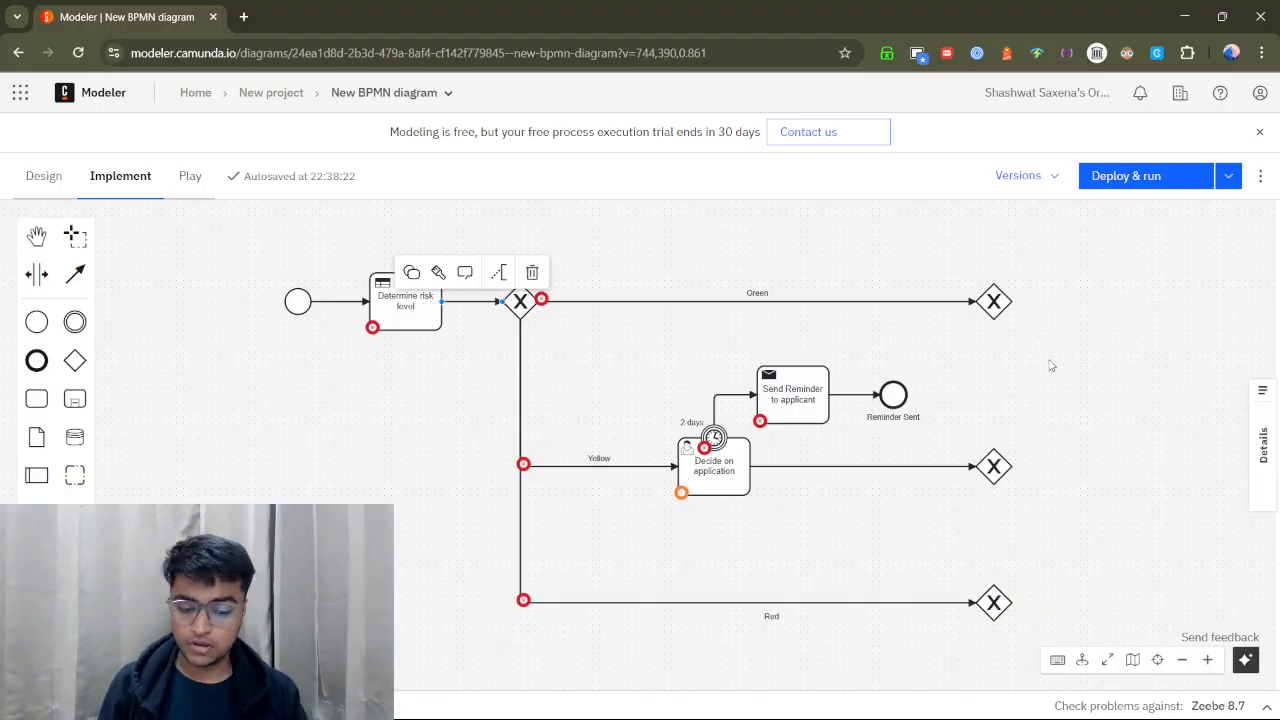
Place a new task to the right of the gateway ending the Green flow and change it to a Service task.
left_click(35, 413)
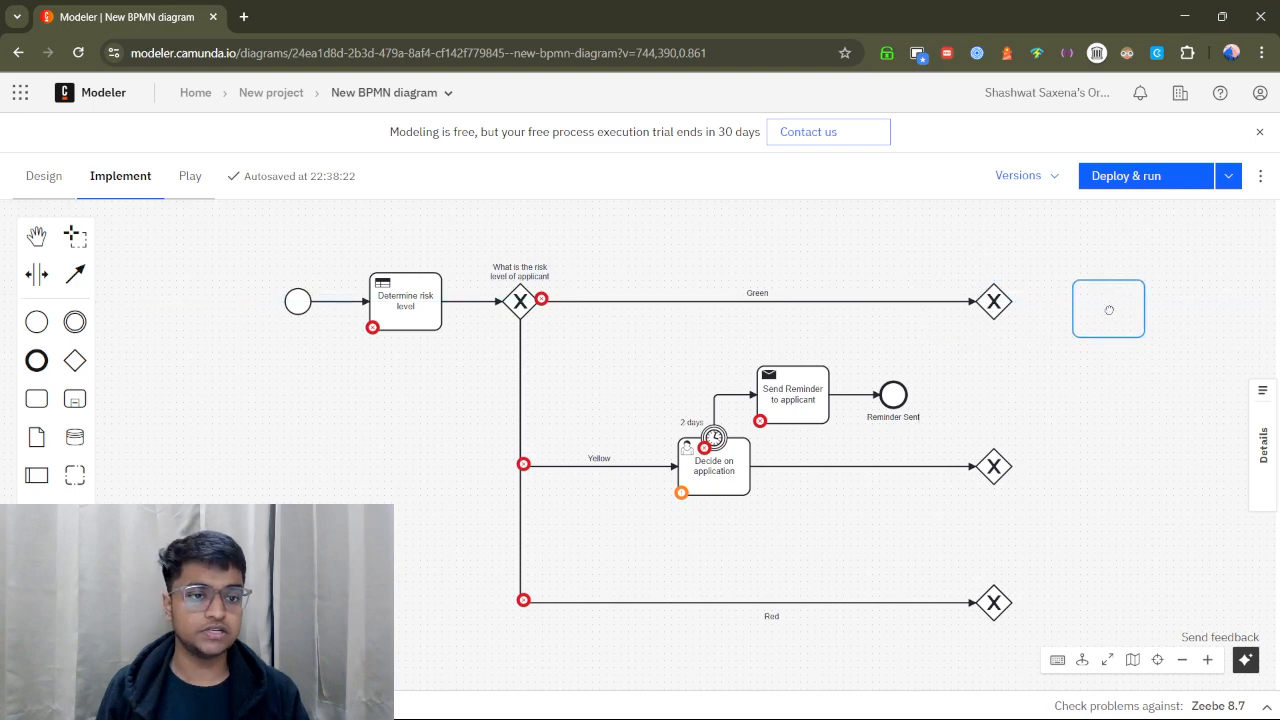
left_click(1103, 301)
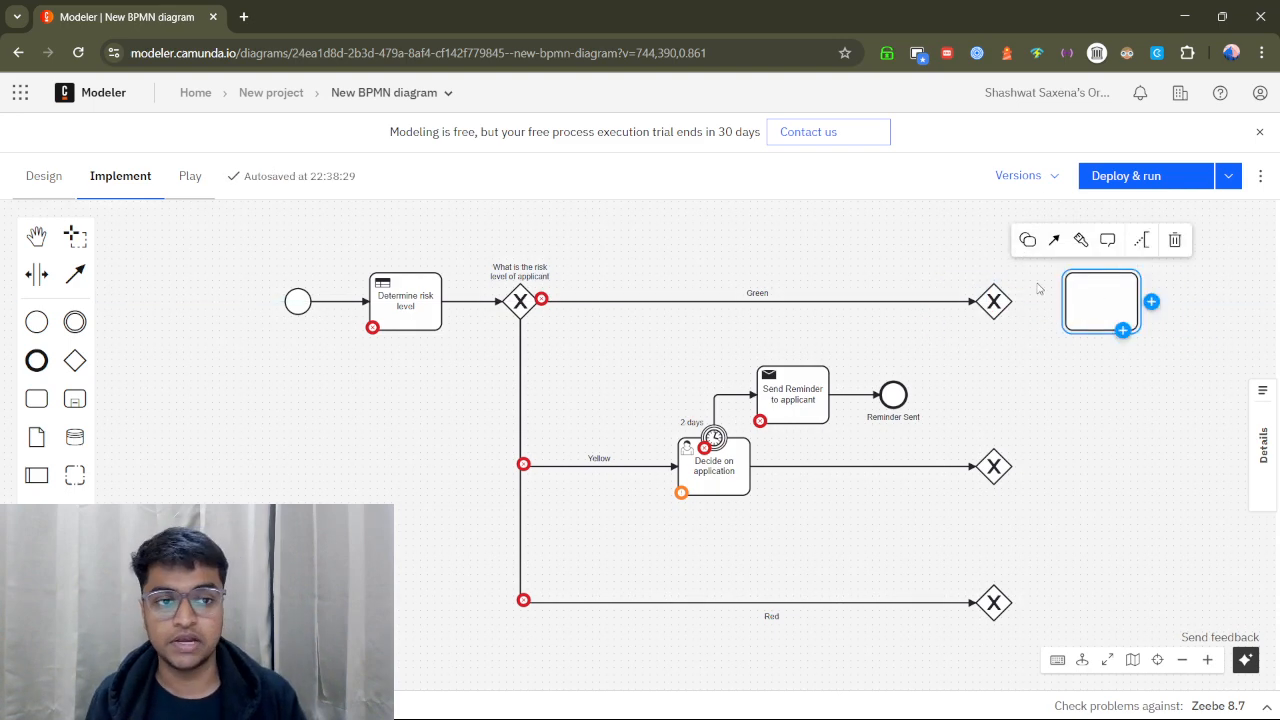
left_click(1027, 240)
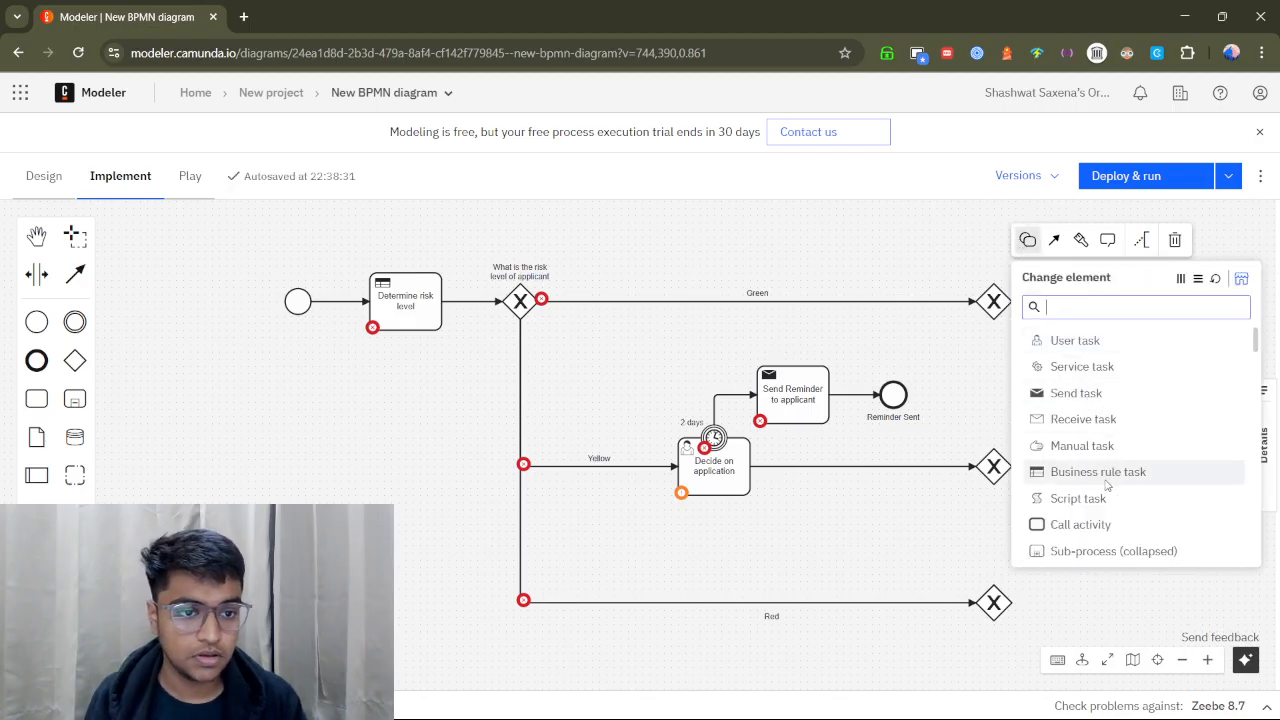
scroll(1097, 500, "down", 1)
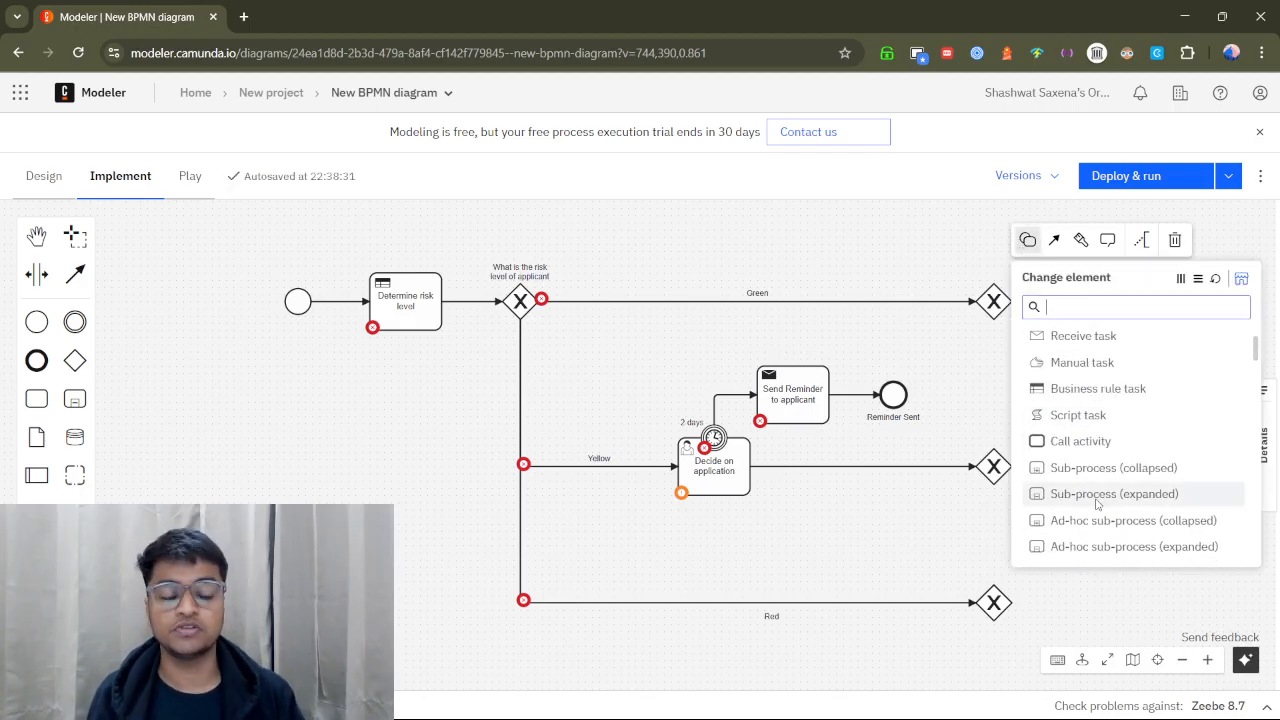
scroll(1095, 485, "down", 2)
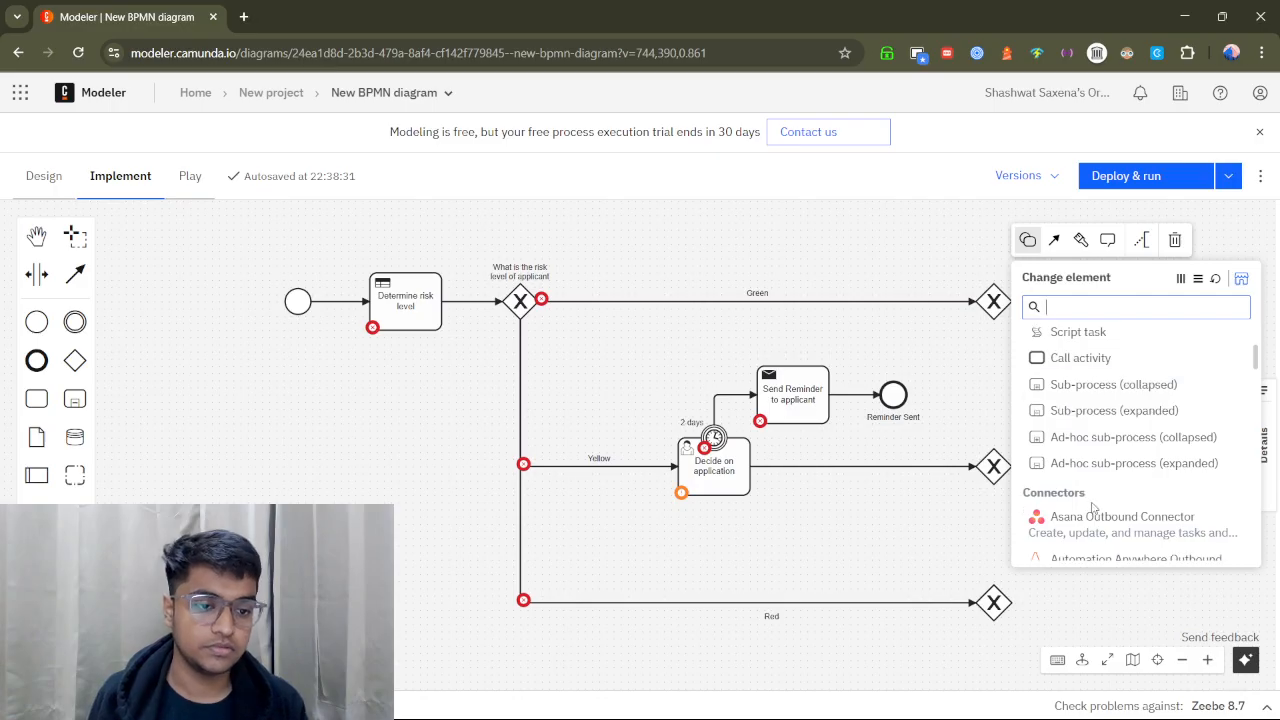
scroll(1093, 508, "up", 2)
scroll(1093, 508, "up", 1)
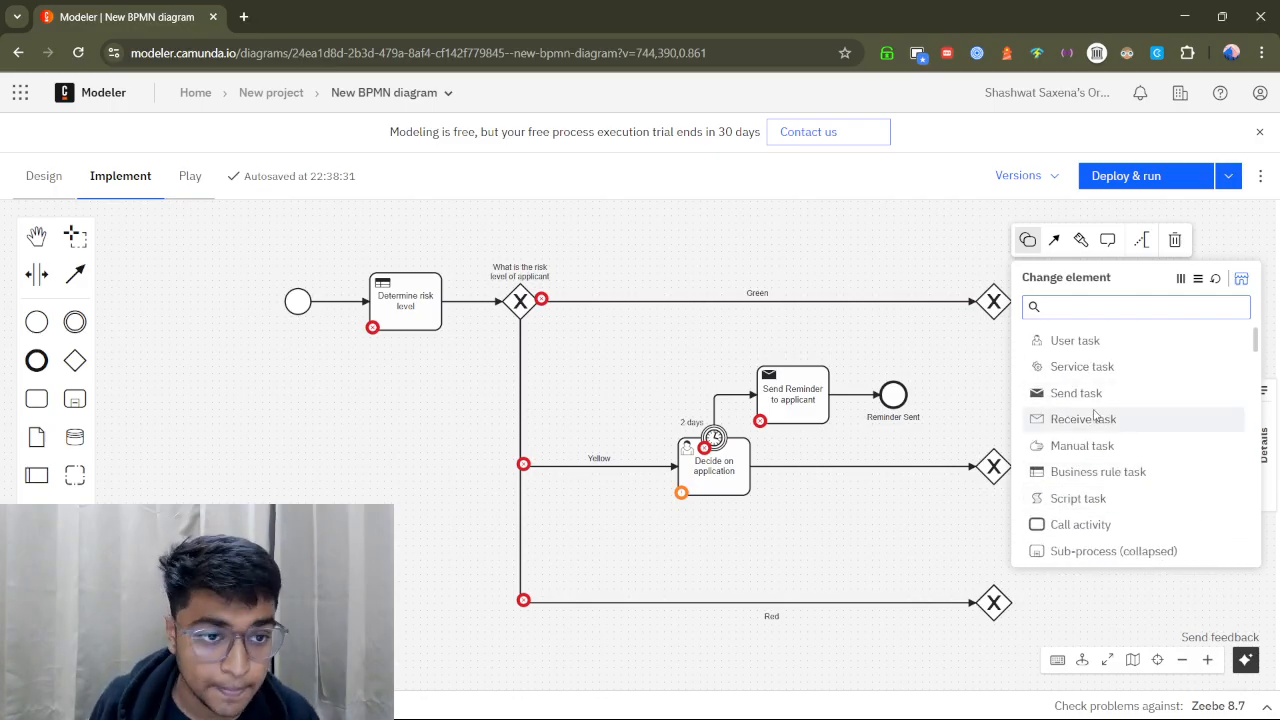
left_click(1093, 367)
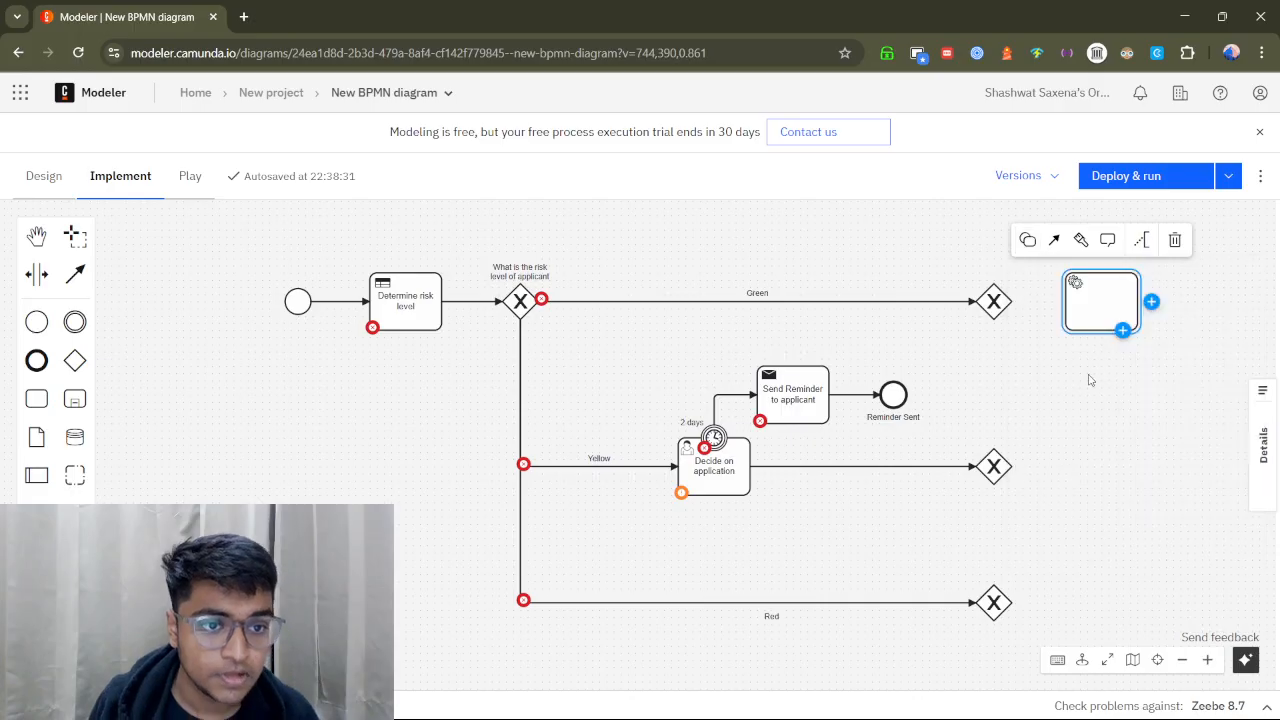
Name the new service task "Approve Application" and connect the gateway ending the Green flow to it.
double_click(1095, 308)
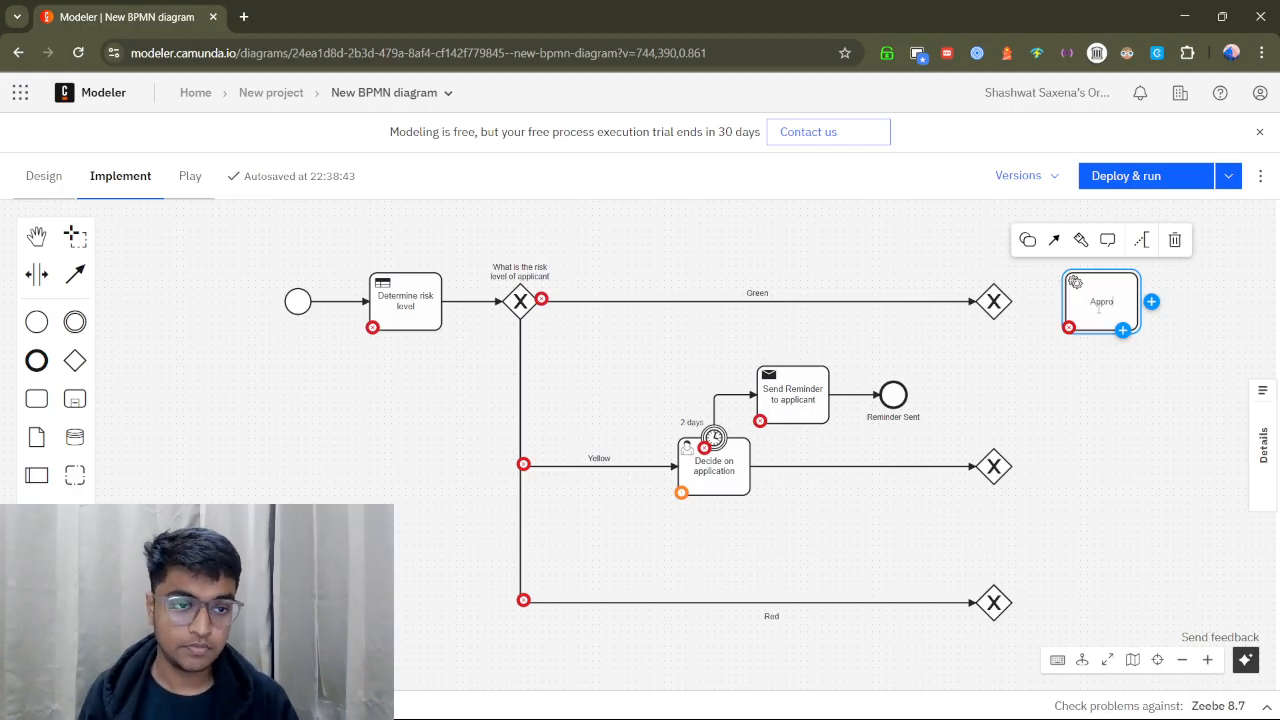
type("Approve Application")
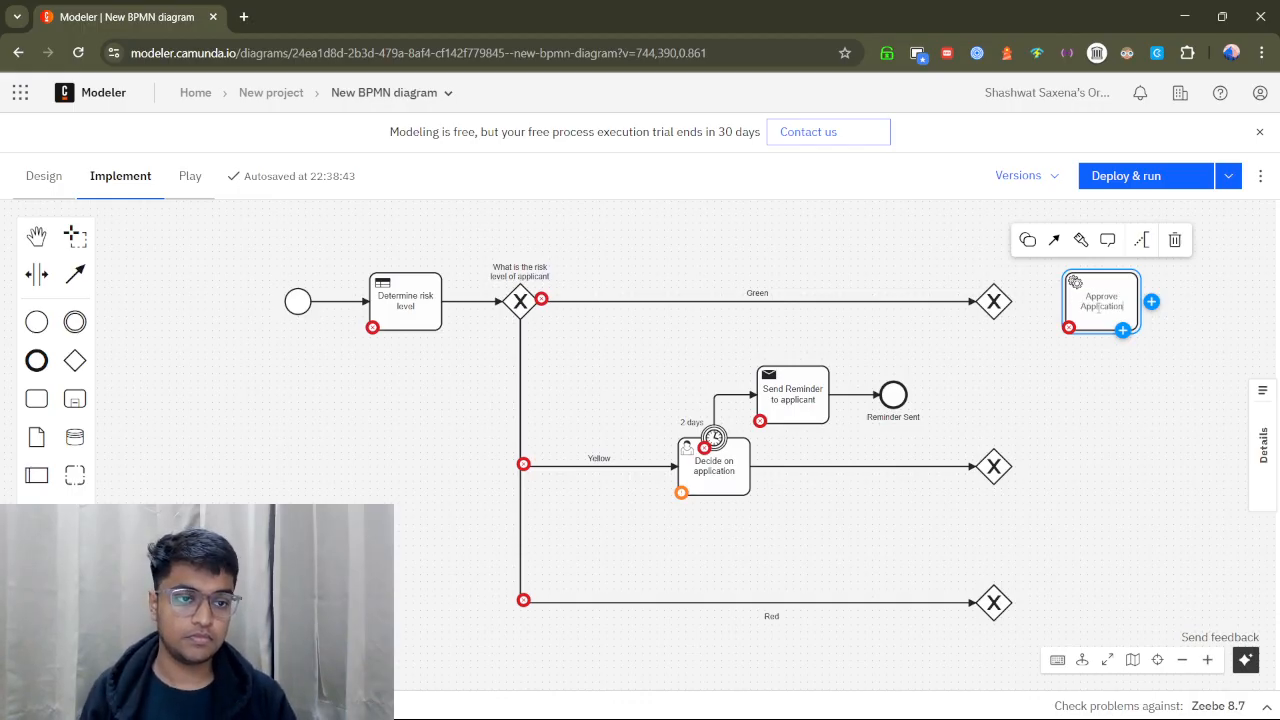
key("Return")
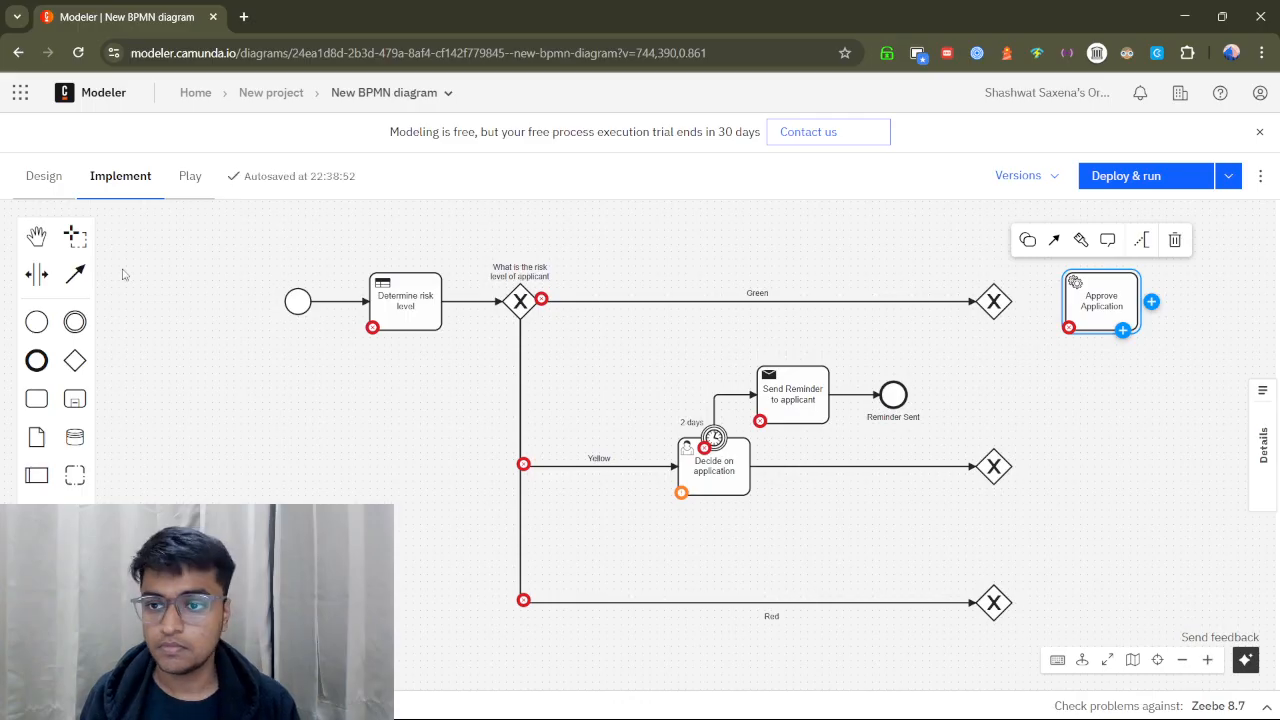
left_click(75, 274)
left_click_drag(995, 302, 1097, 299)
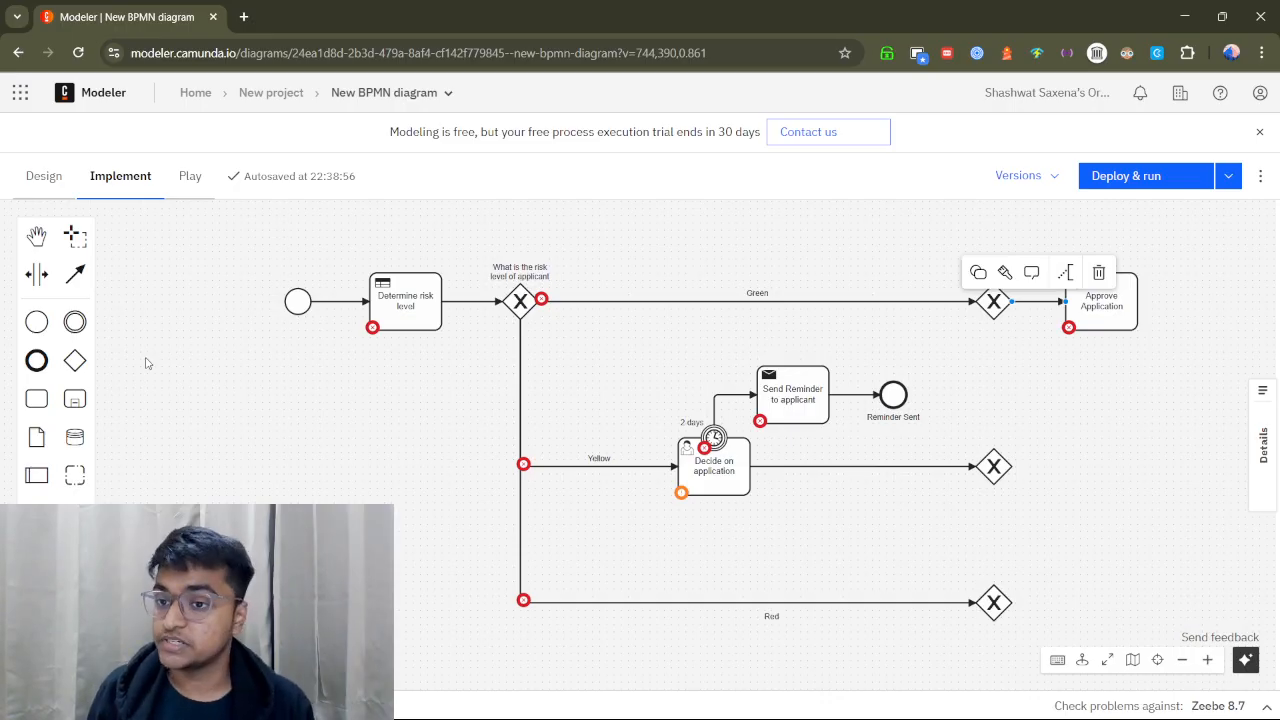
Place a new task to the right of the gateway ending the Red flow, vertically aligned with "Approve Application".
left_click(36, 398)
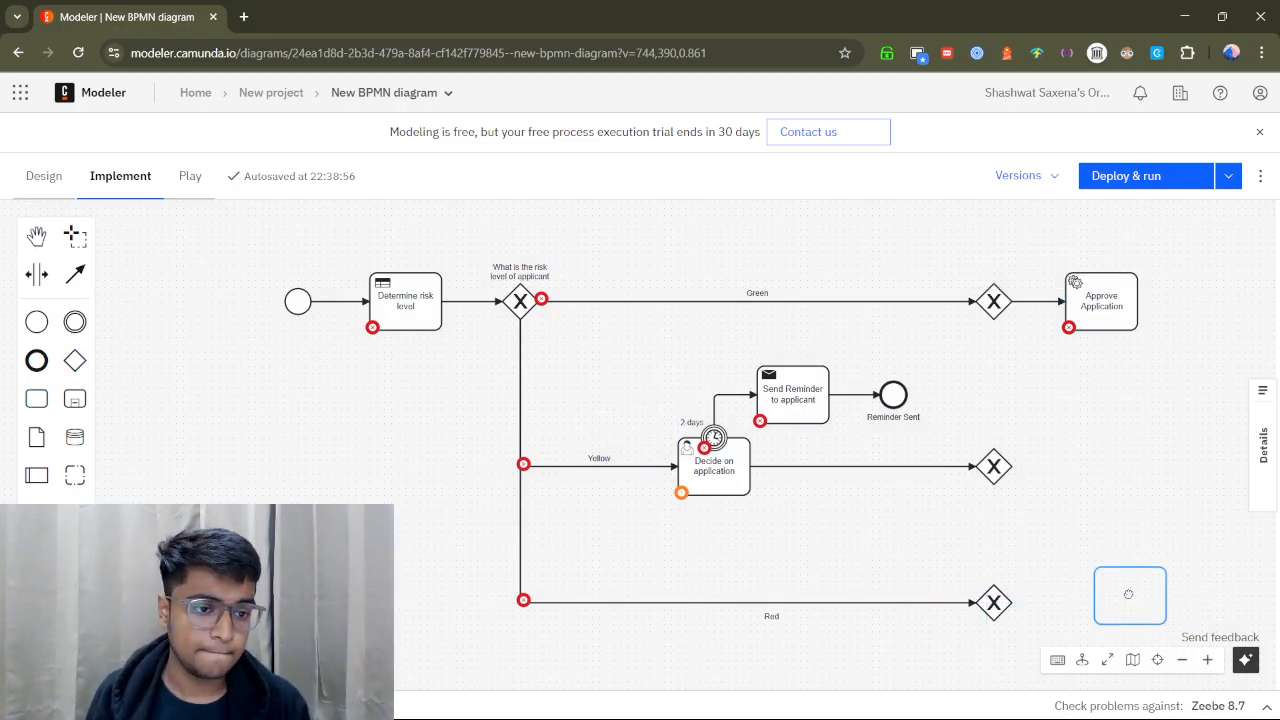
left_click(1100, 598)
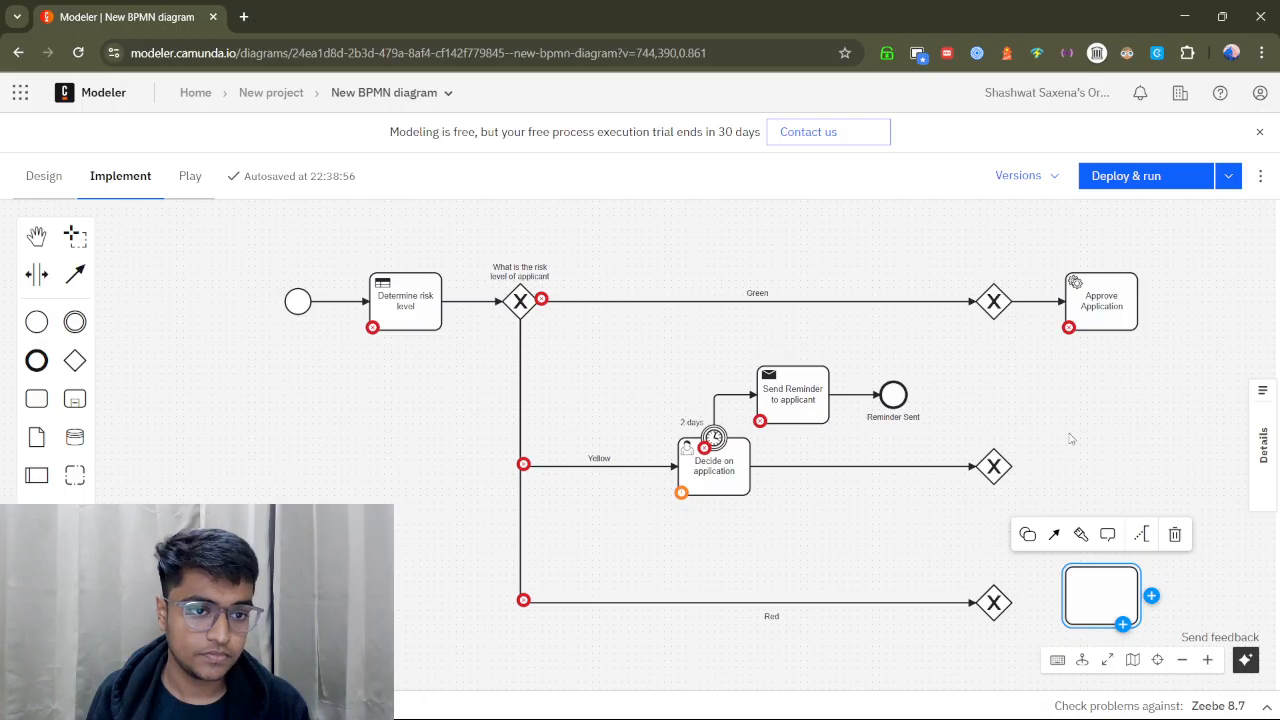
left_click_drag(1070, 439, 863, 397)
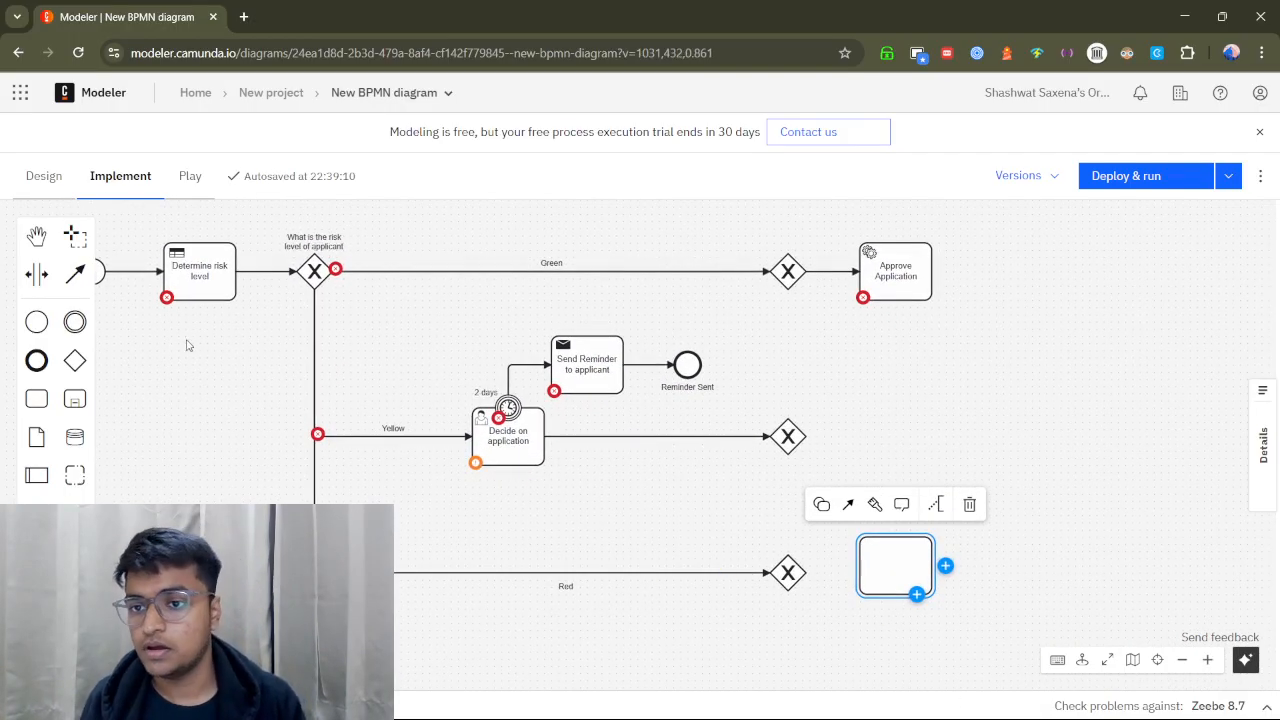
left_click_drag(180, 372, 226, 366)
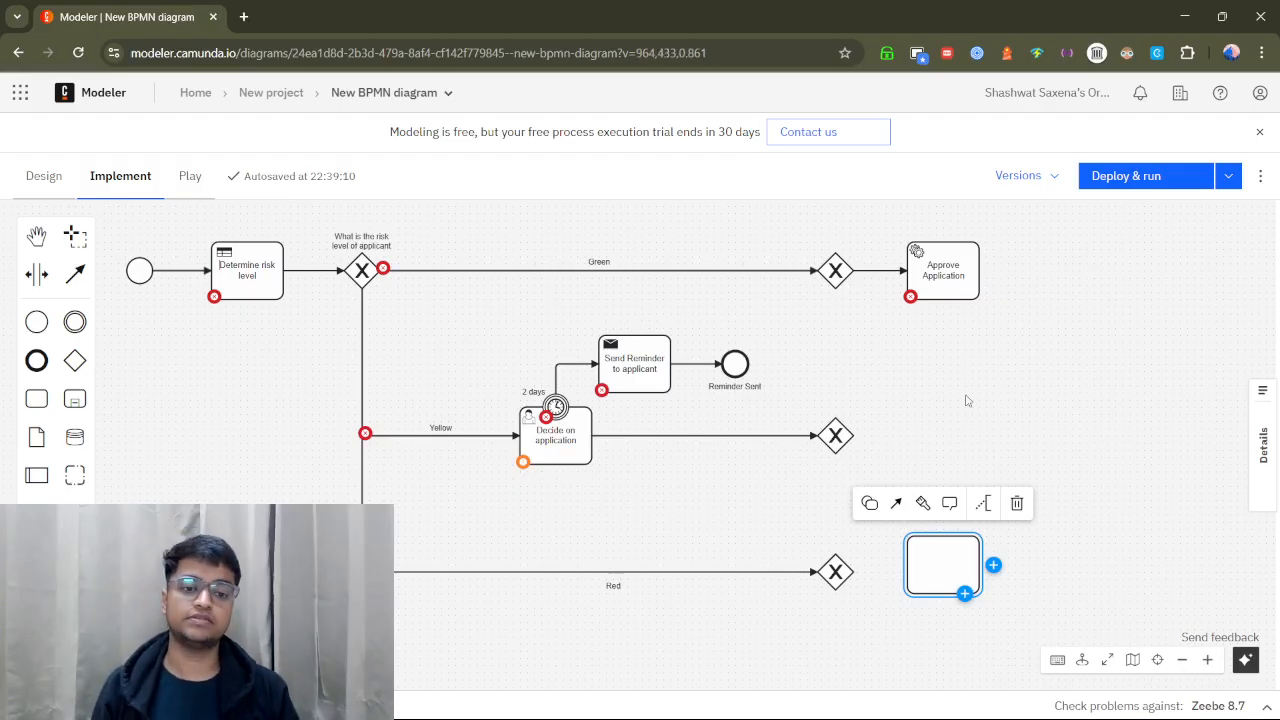
Try to connect the gateway ending the Red flow to the blank task, and delete that connection.
left_click(75, 272)
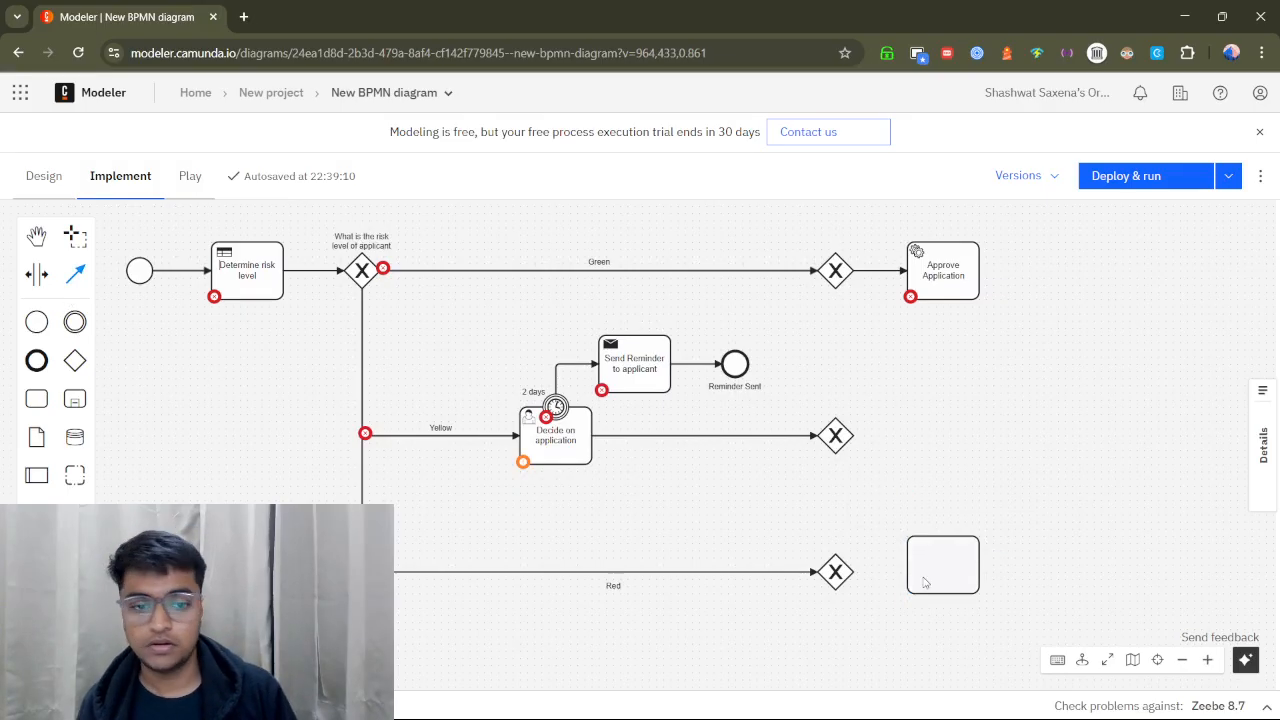
mouse_move(837, 572)
left_mouse_down()
mouse_move(940, 572)
mouse_move(960, 556)
left_mouse_up()
left_click(902, 576)
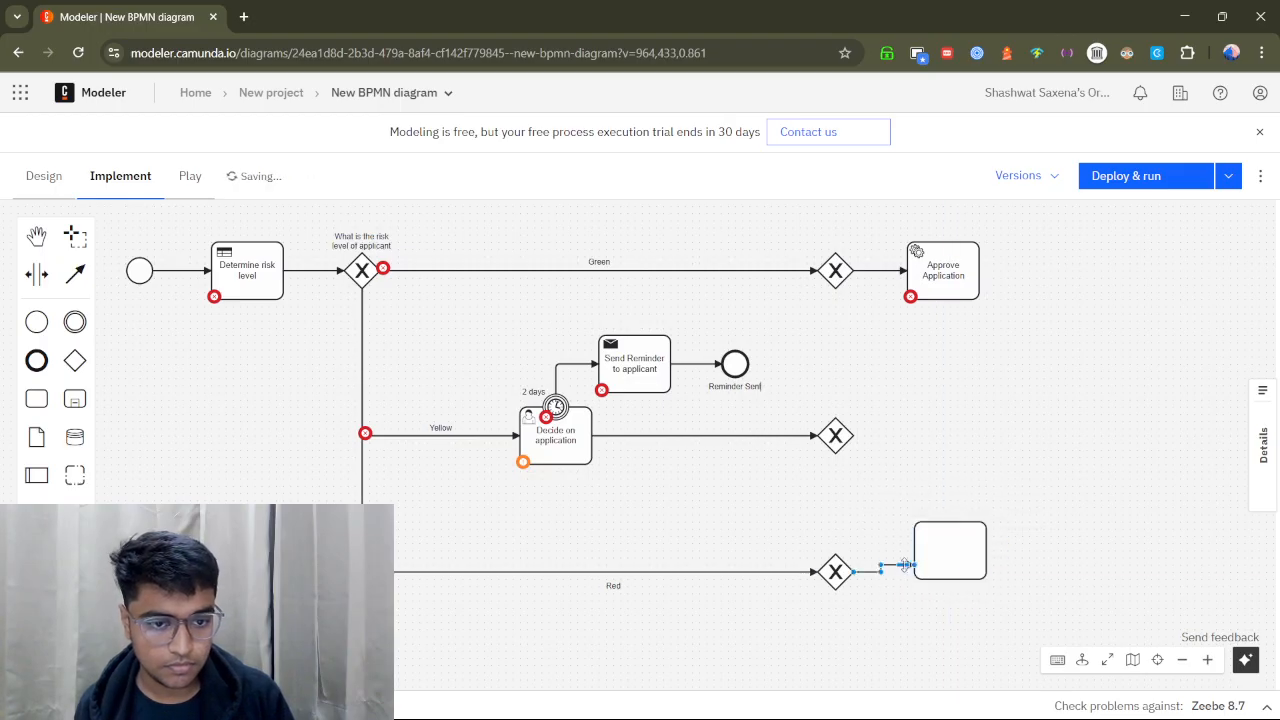
left_click(899, 570)
key("Delete")
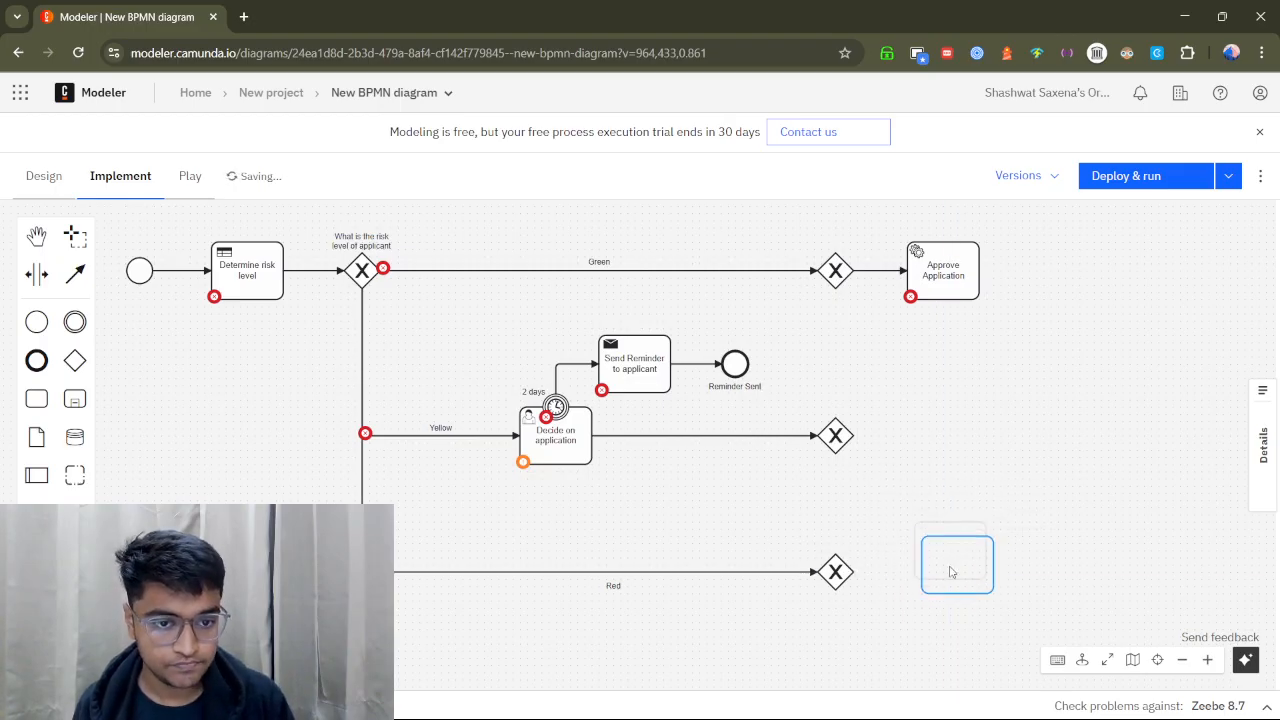
Move the blank task level with the gateway ending the Red flow and connect the gateway to it.
left_click_drag(951, 569, 950, 591)
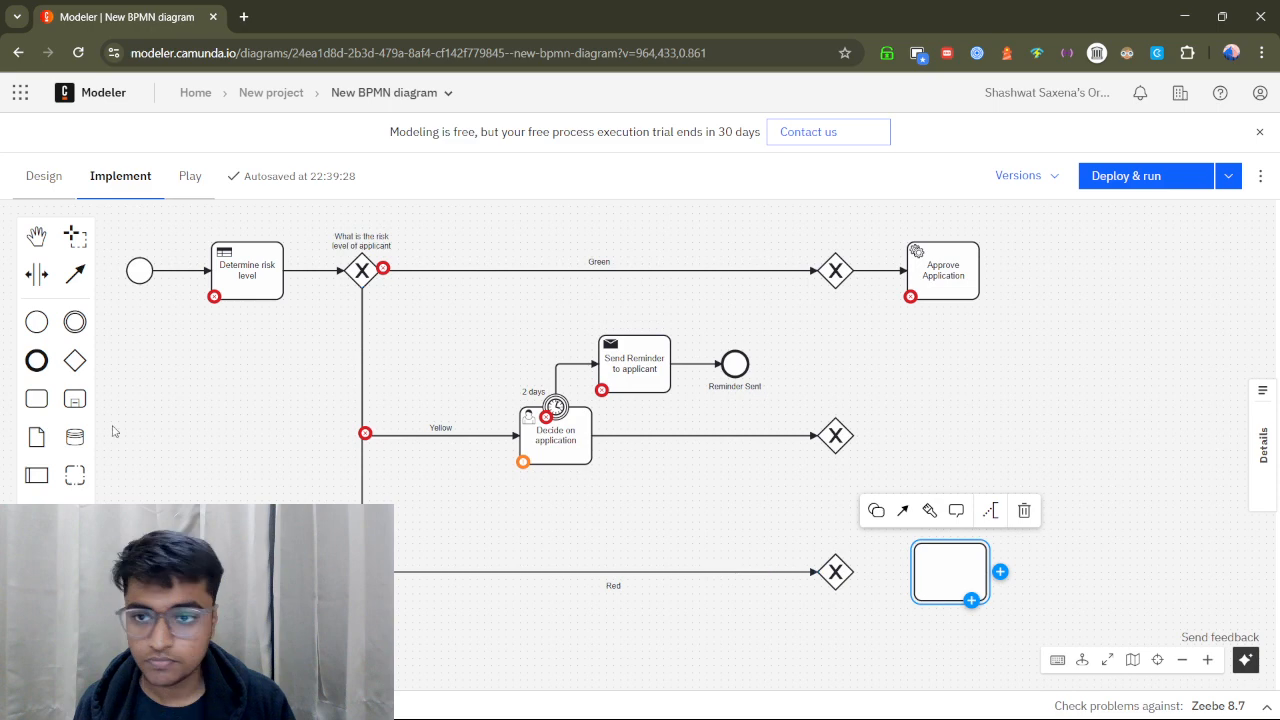
left_click(75, 273)
left_click_drag(838, 570, 923, 571)
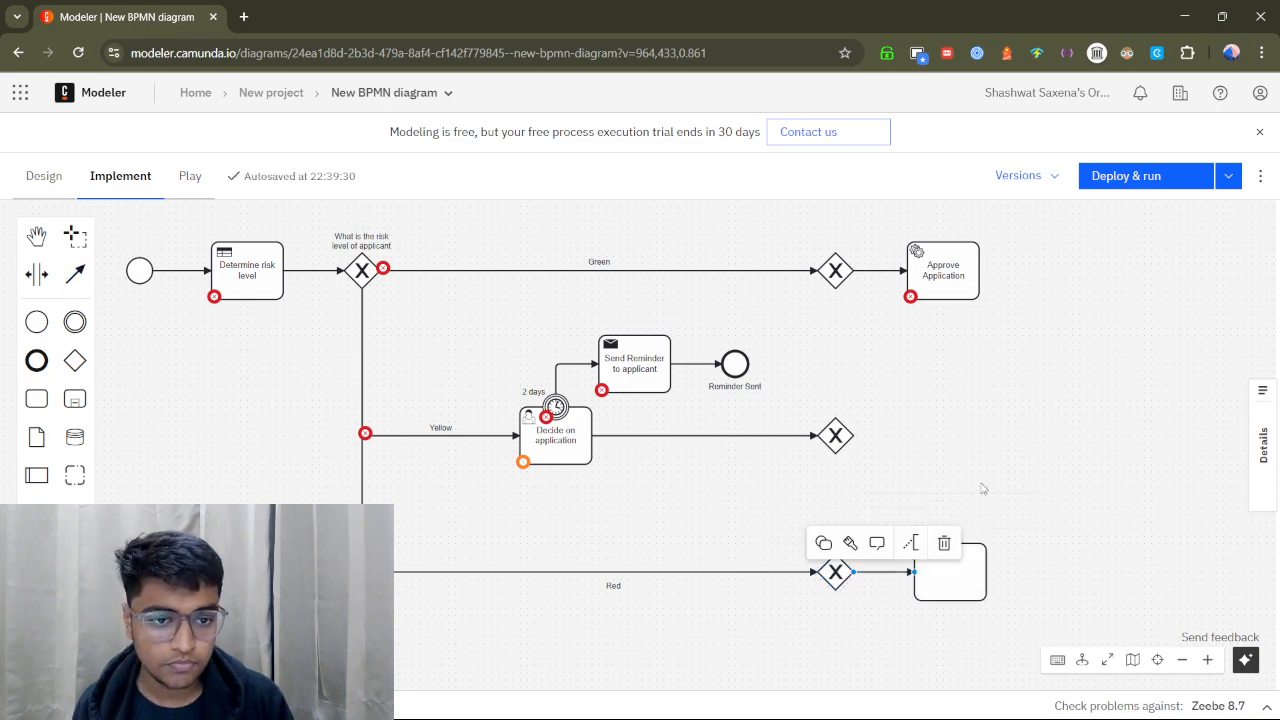
Change the blank task on the Red flow to a Service task and name it "Reject Application".
left_click(944, 575)
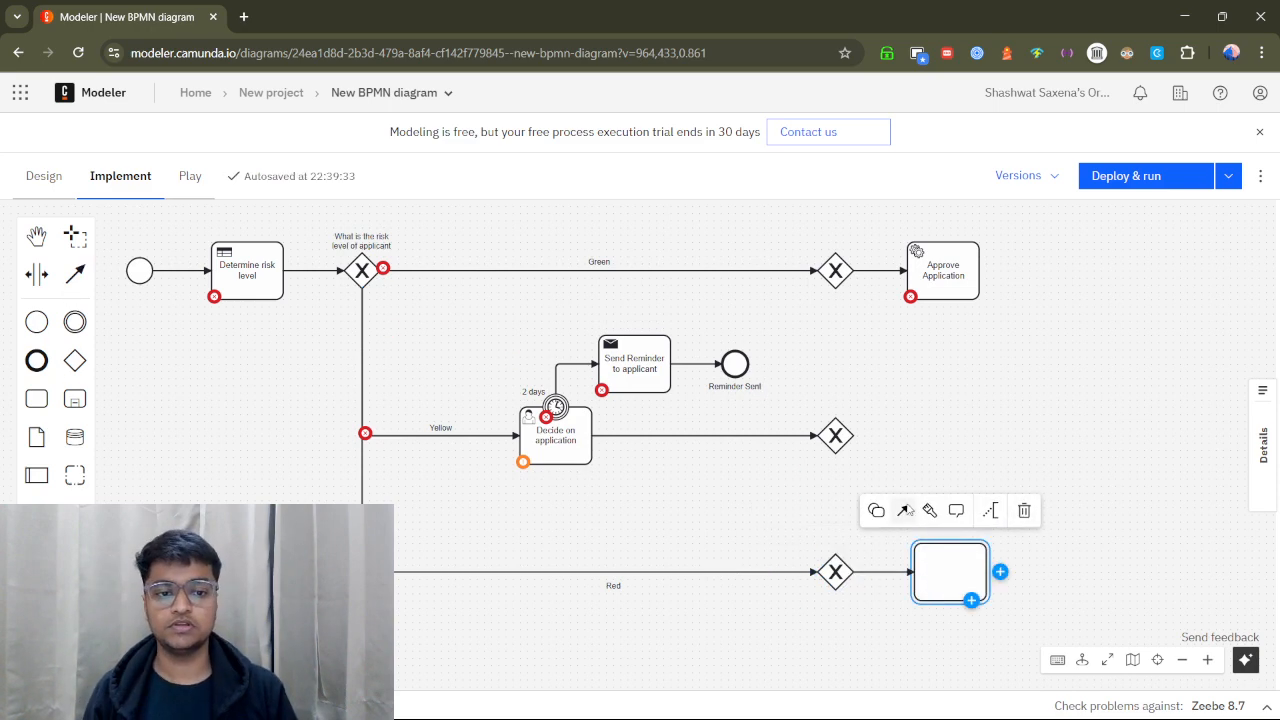
left_click(880, 511)
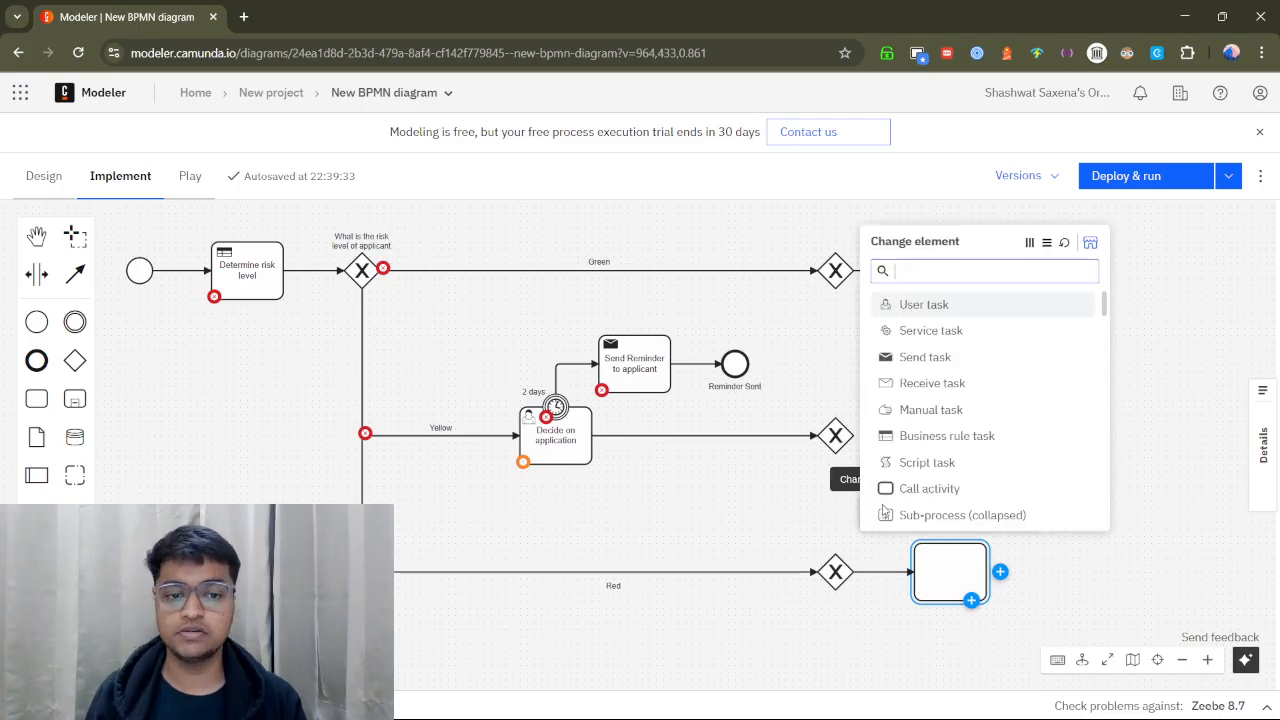
left_click(908, 330)
double_click(940, 575)
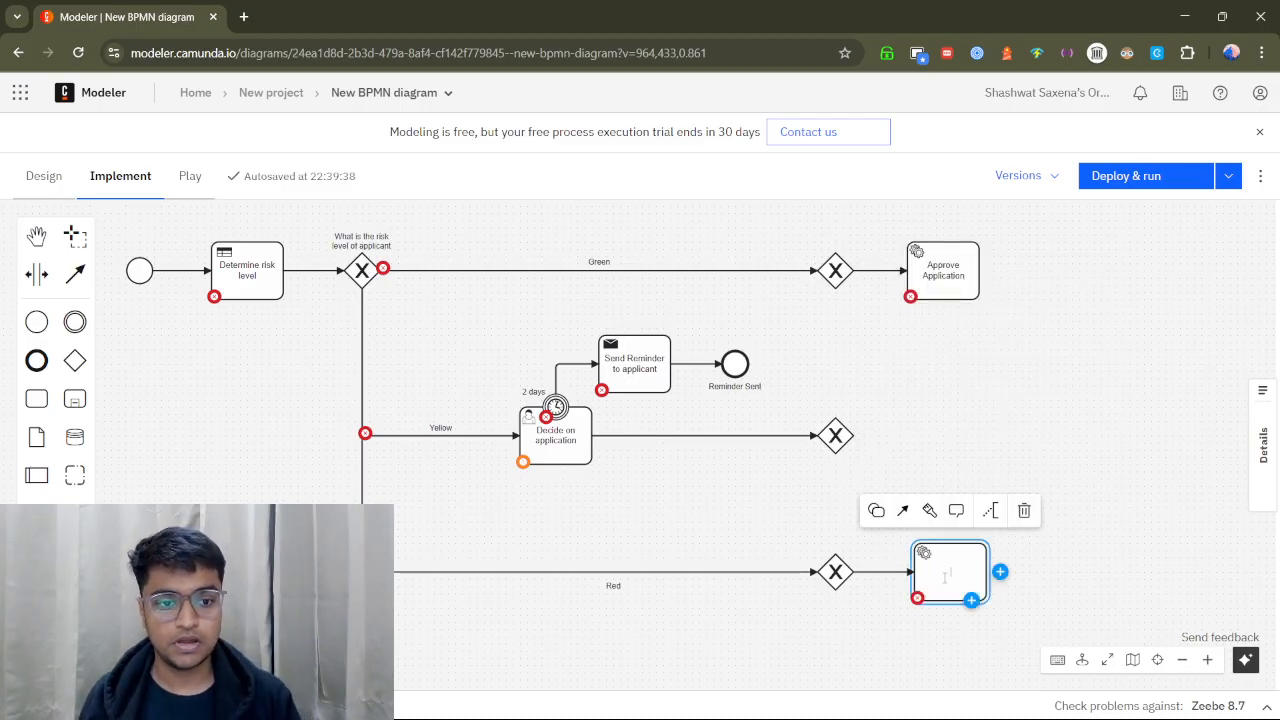
type("Re")
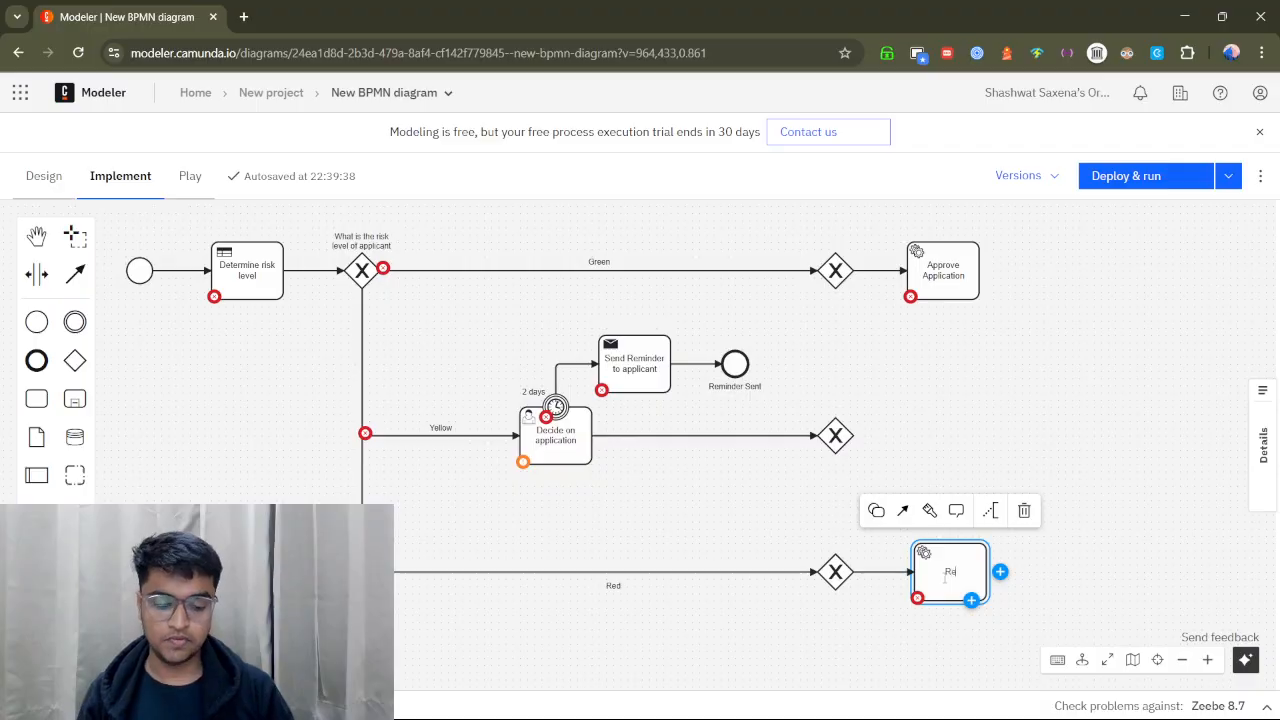
type("ject A")
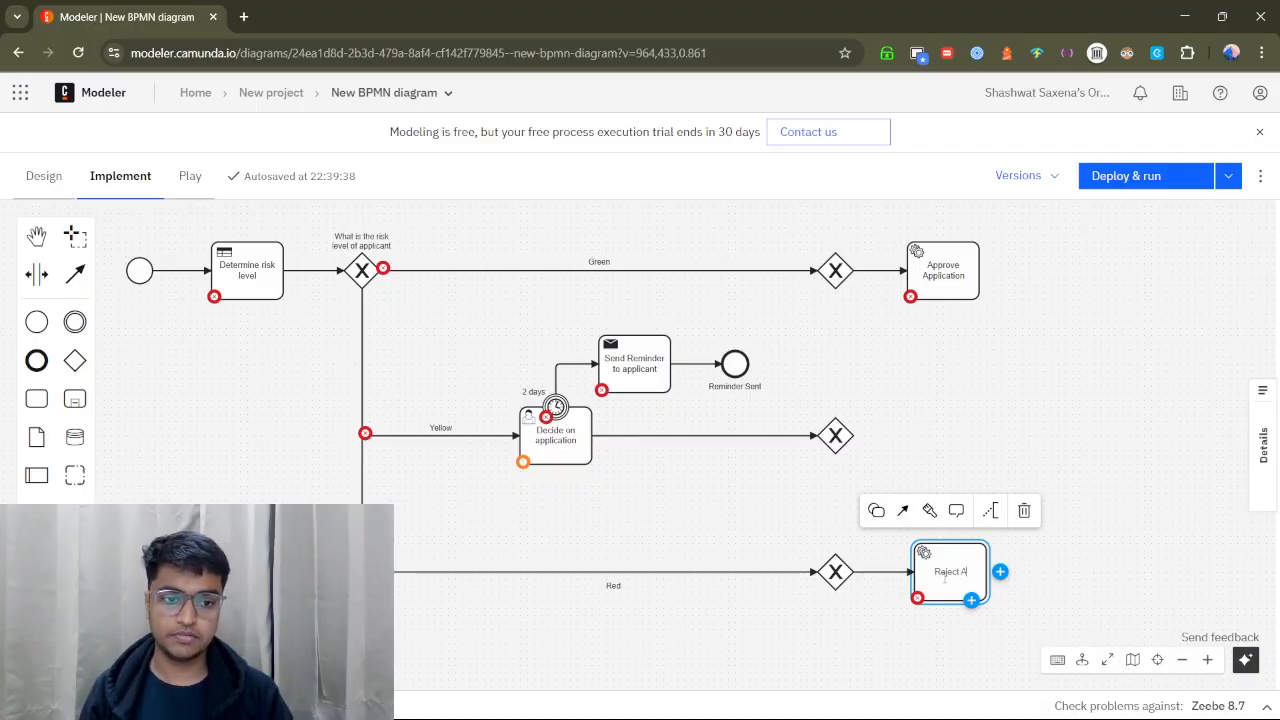
type("pplication")
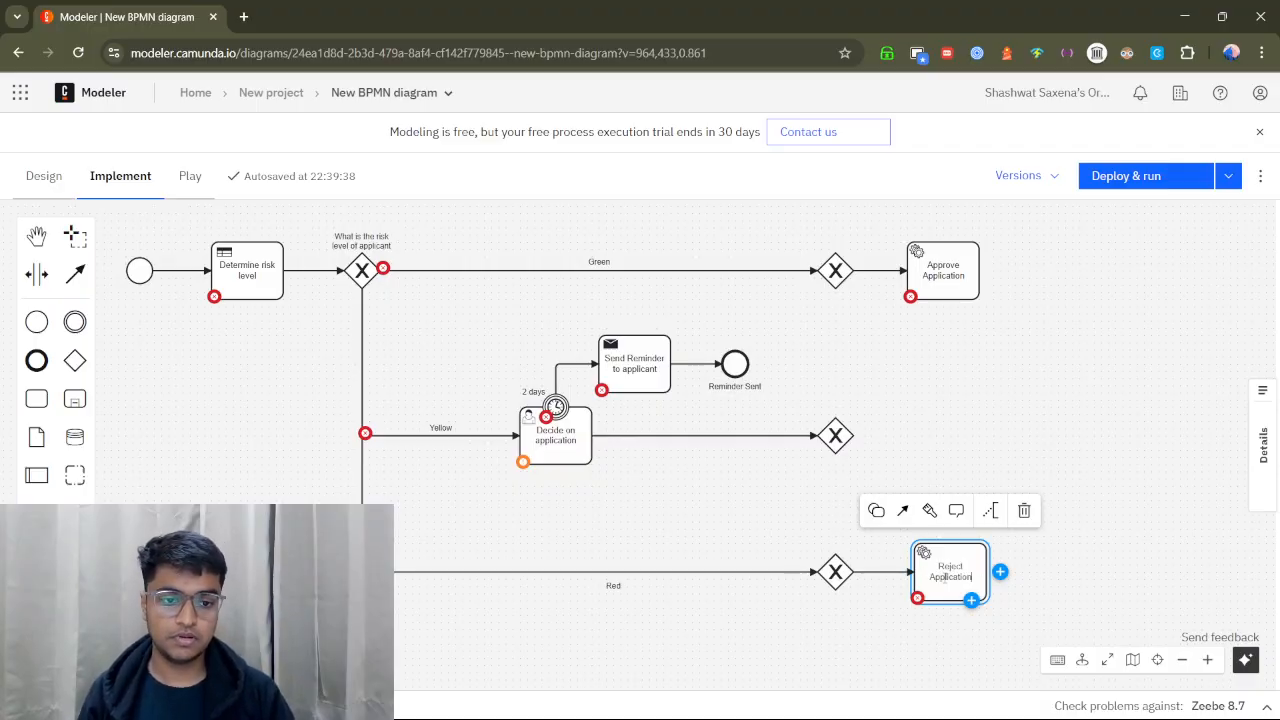
left_click(872, 373)
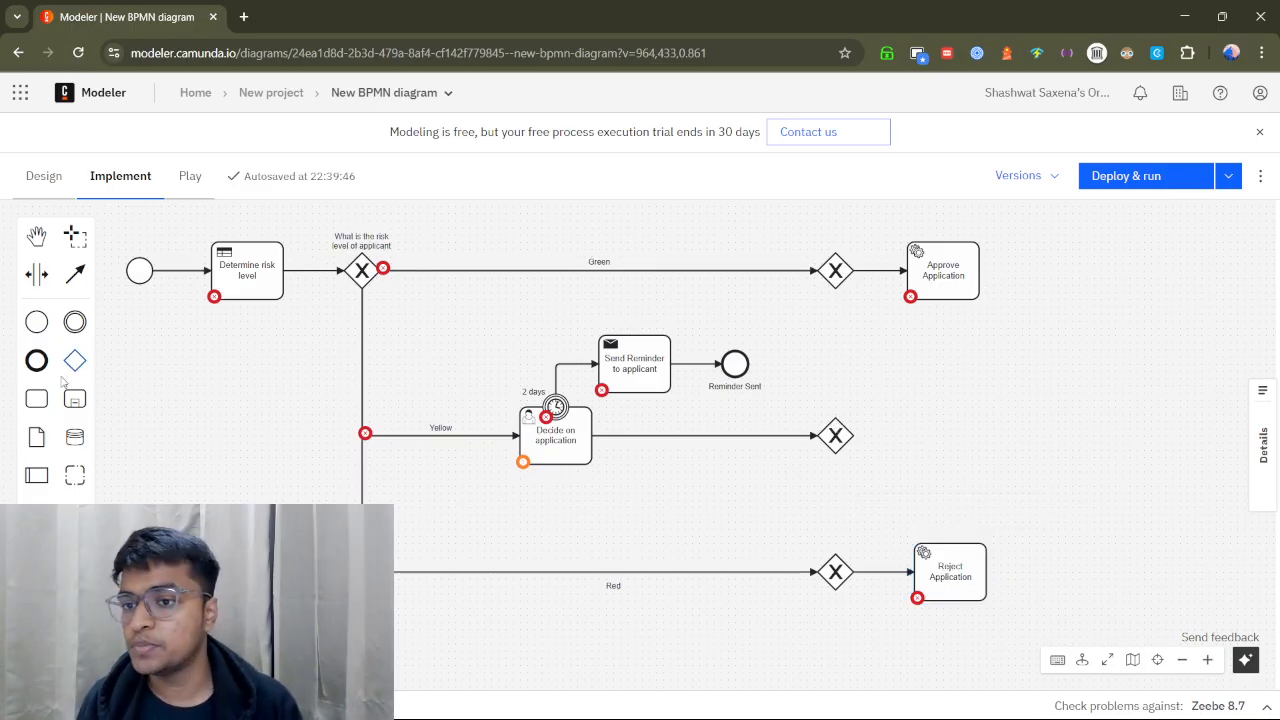
Connect the gateway ending the Yellow flow to both the Green flow's gateway and the Red flow's gateway.
left_click(80, 276)
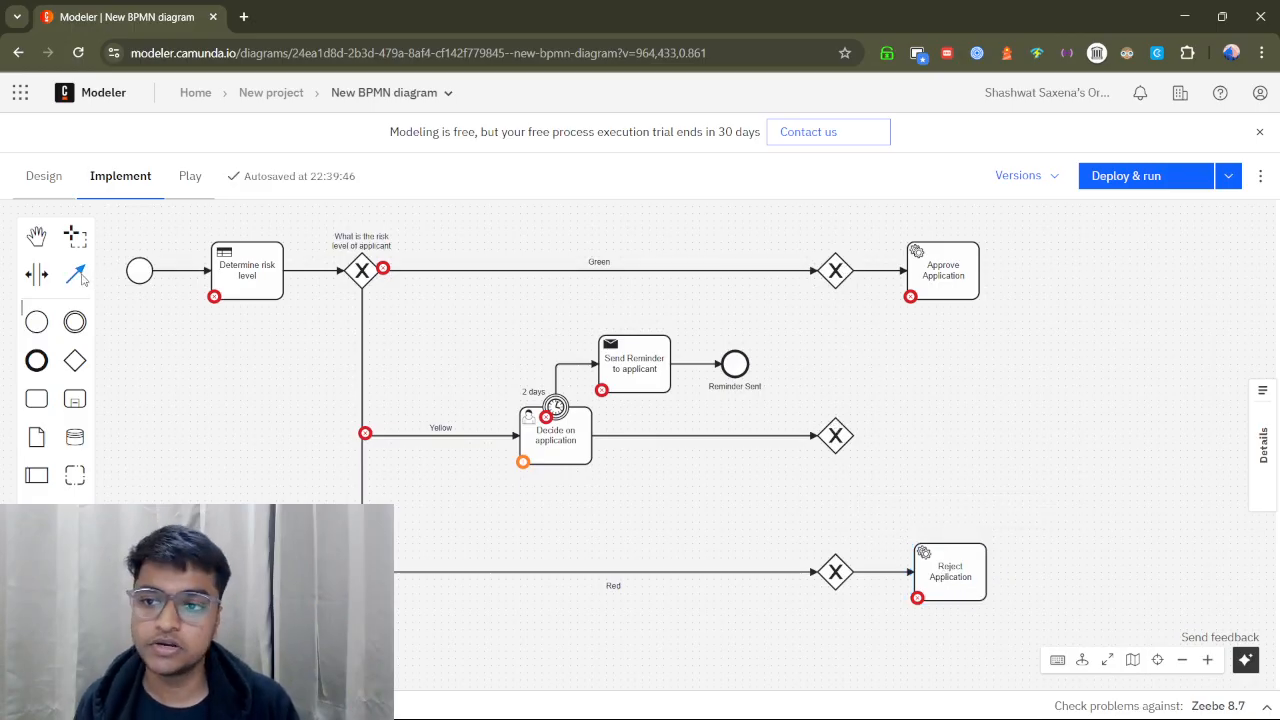
left_click(837, 431)
left_click(835, 272)
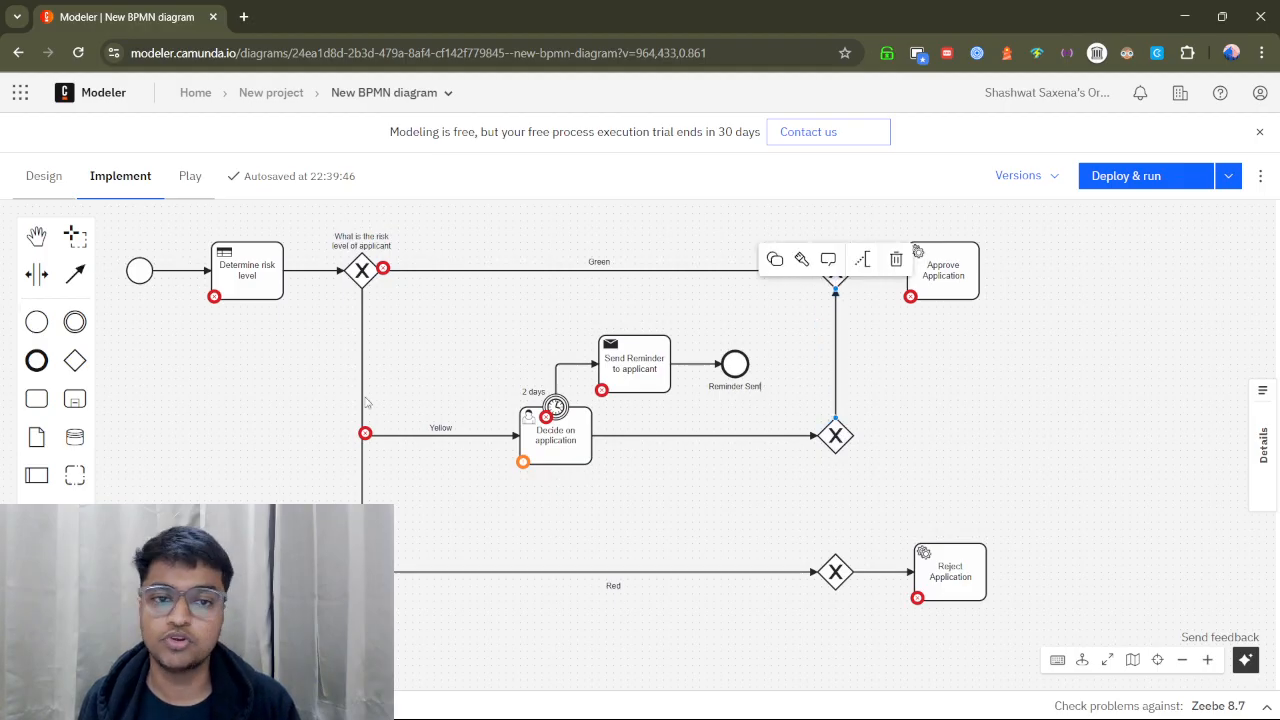
left_click(78, 276)
left_click(835, 435)
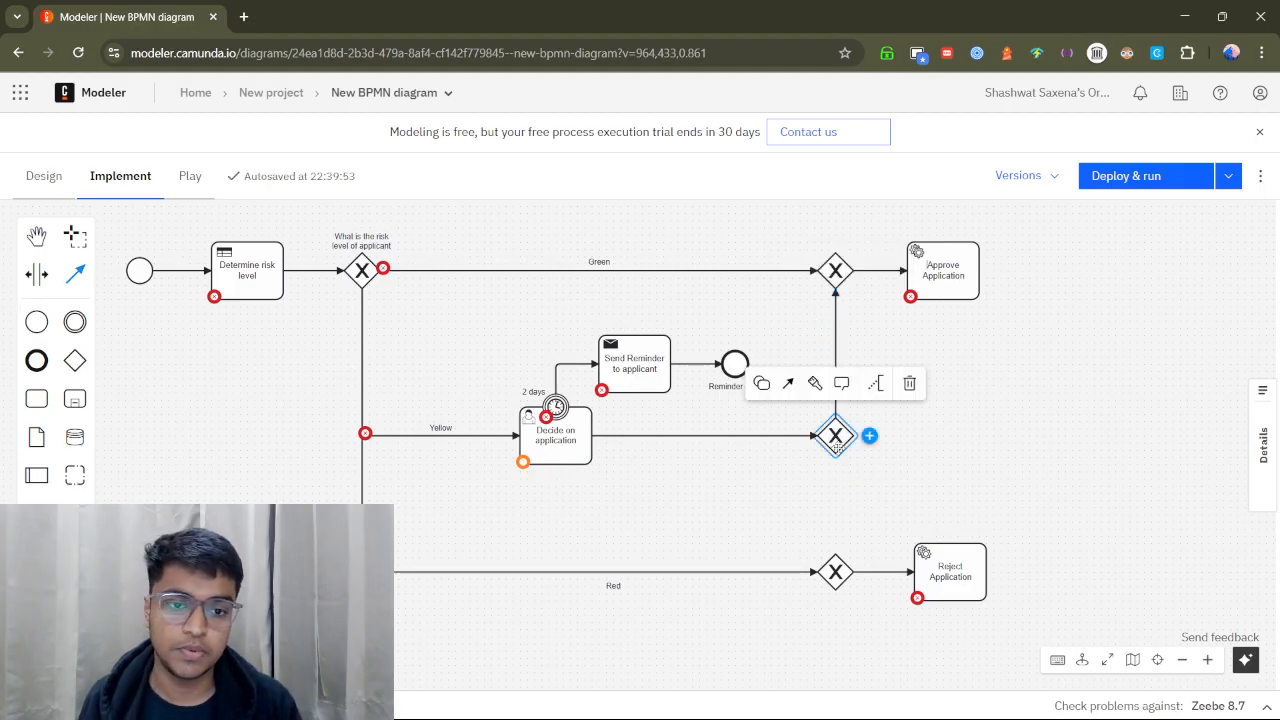
left_click(834, 558)
left_click(958, 472)
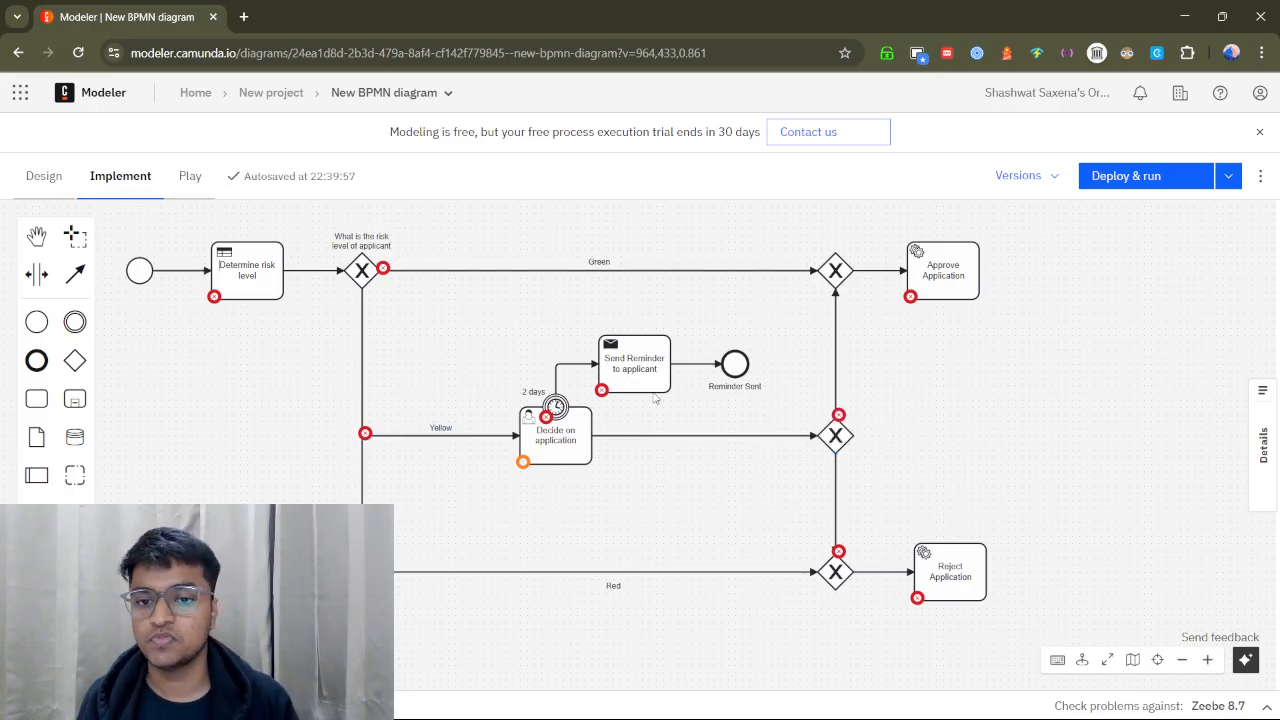
Set the condition expression "timer" on the sequence flow from the Yellow flow's gateway up to the Green flow's gateway, and close its properties.
left_click(836, 405)
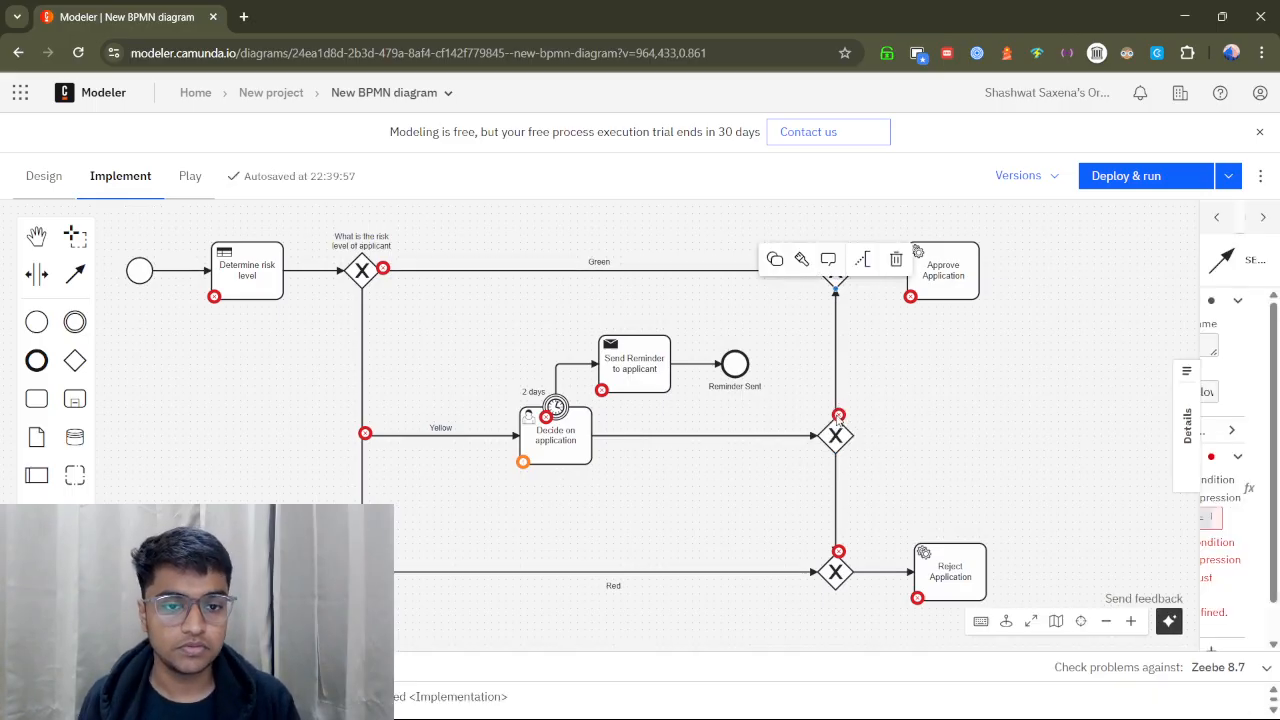
left_click(1080, 502)
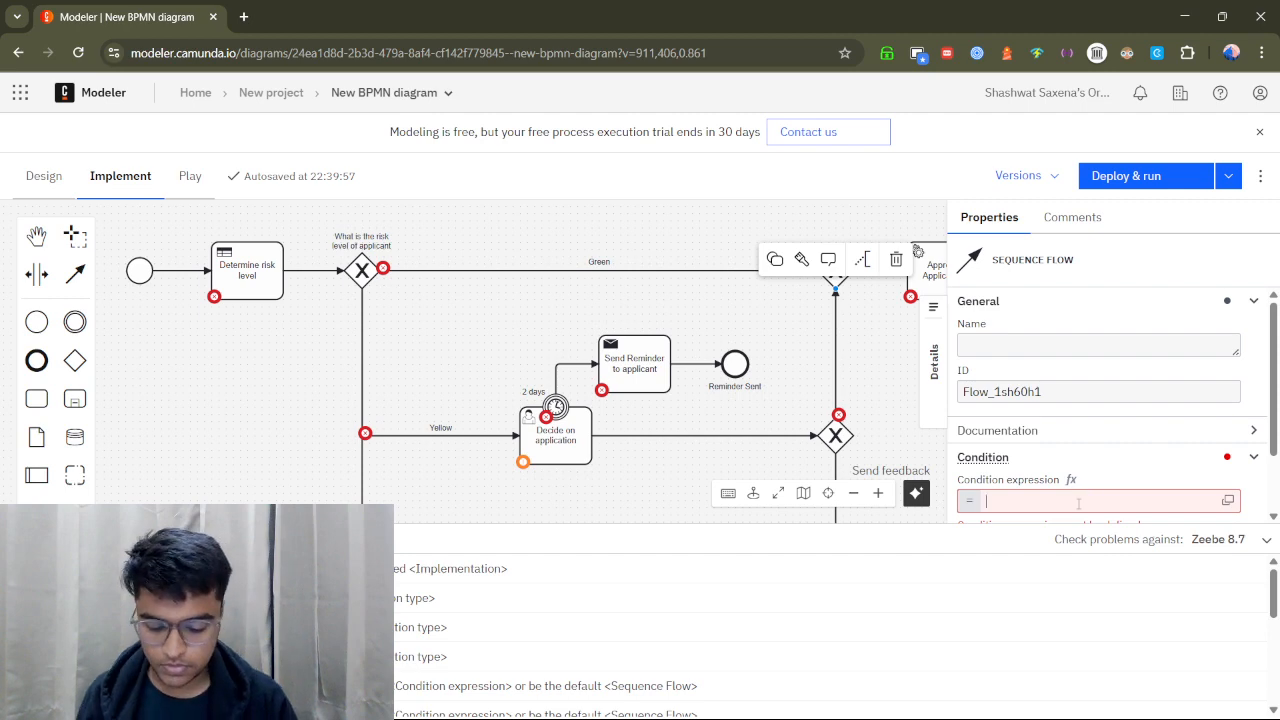
type("timer")
key("Return")
key("BackSpace")
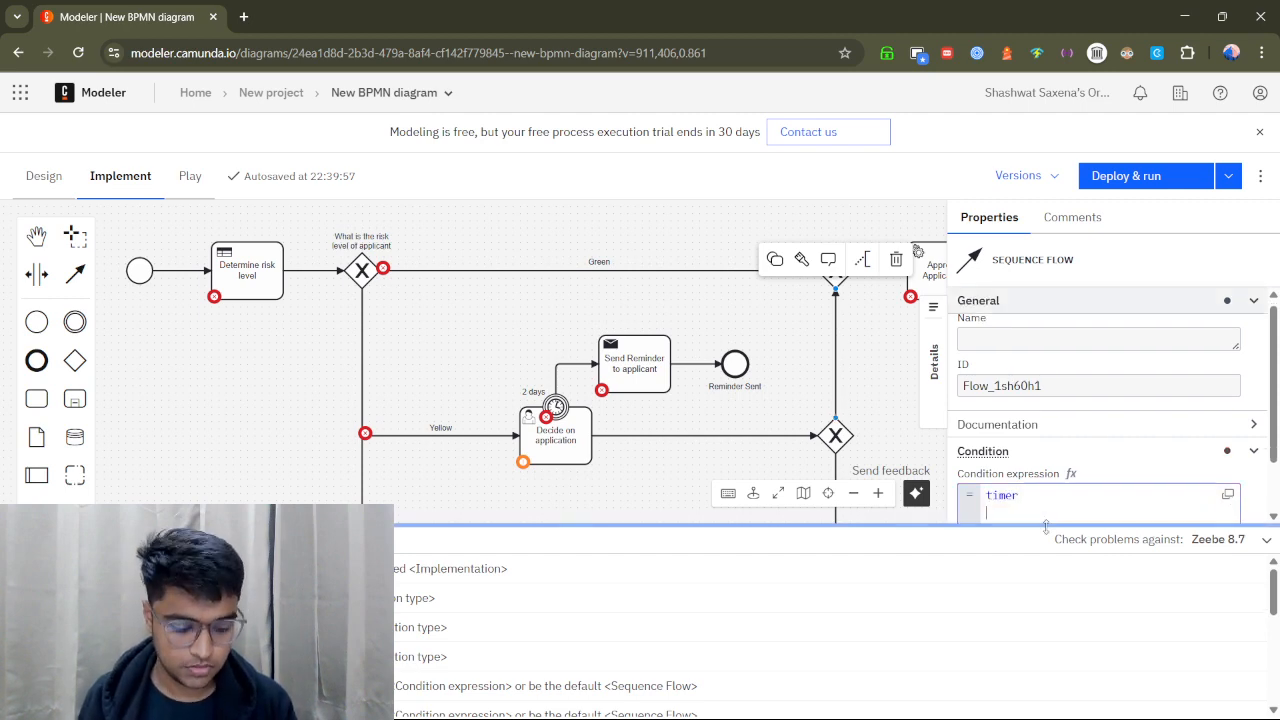
left_click(912, 437)
left_click(934, 362)
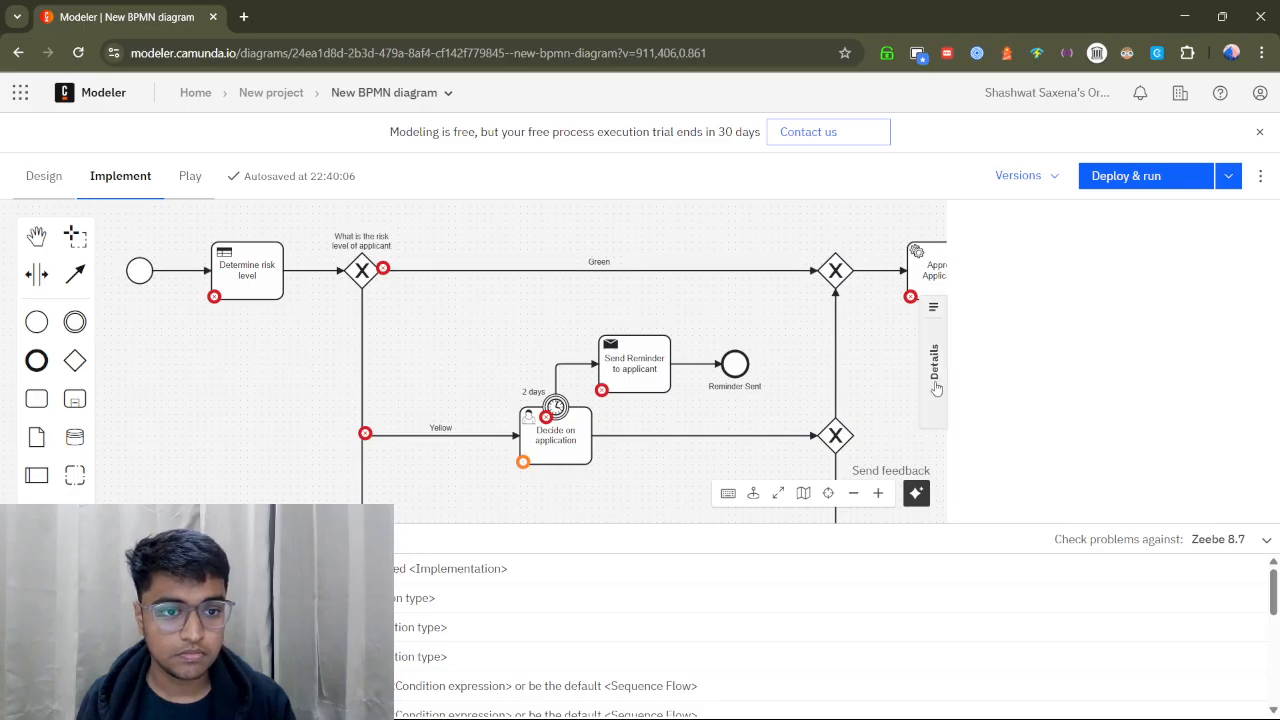
Collapse the problems list and shift the "Approve Application" task slightly to line up vertically with "Reject Application".
scroll(877, 337, "down", 3)
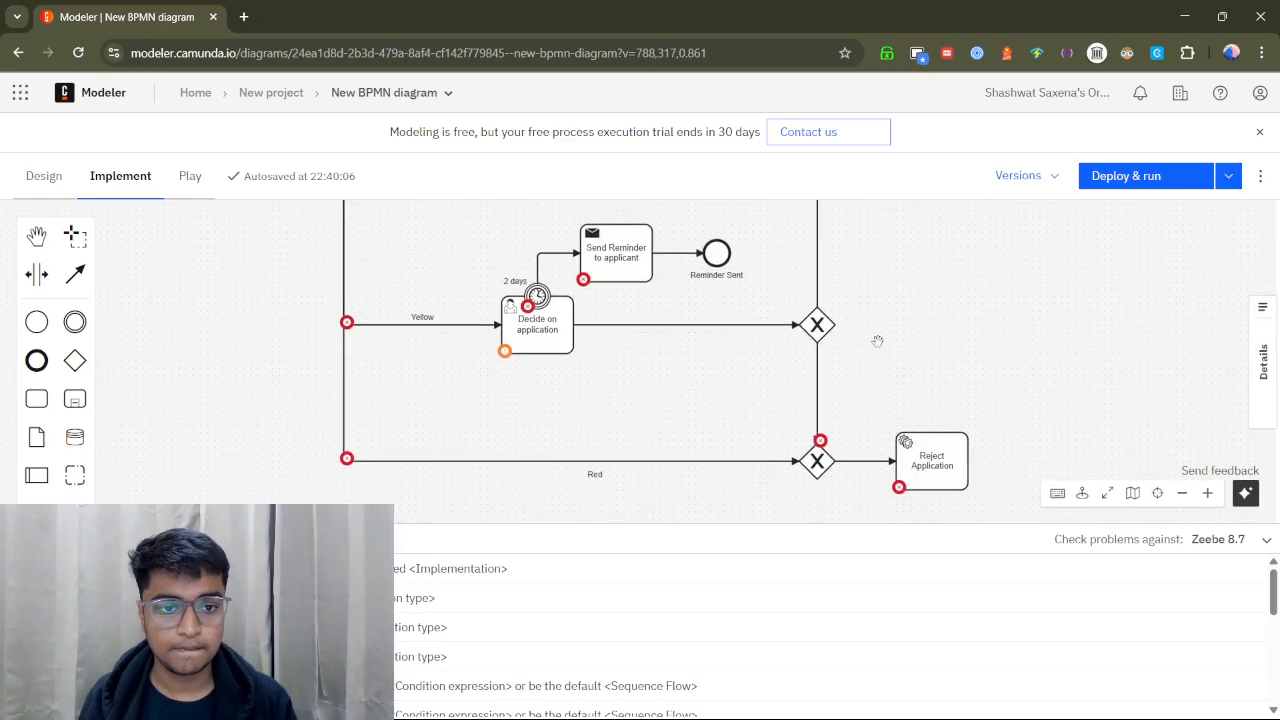
scroll(975, 340, "down", 2, "ctrl")
left_click(1266, 540)
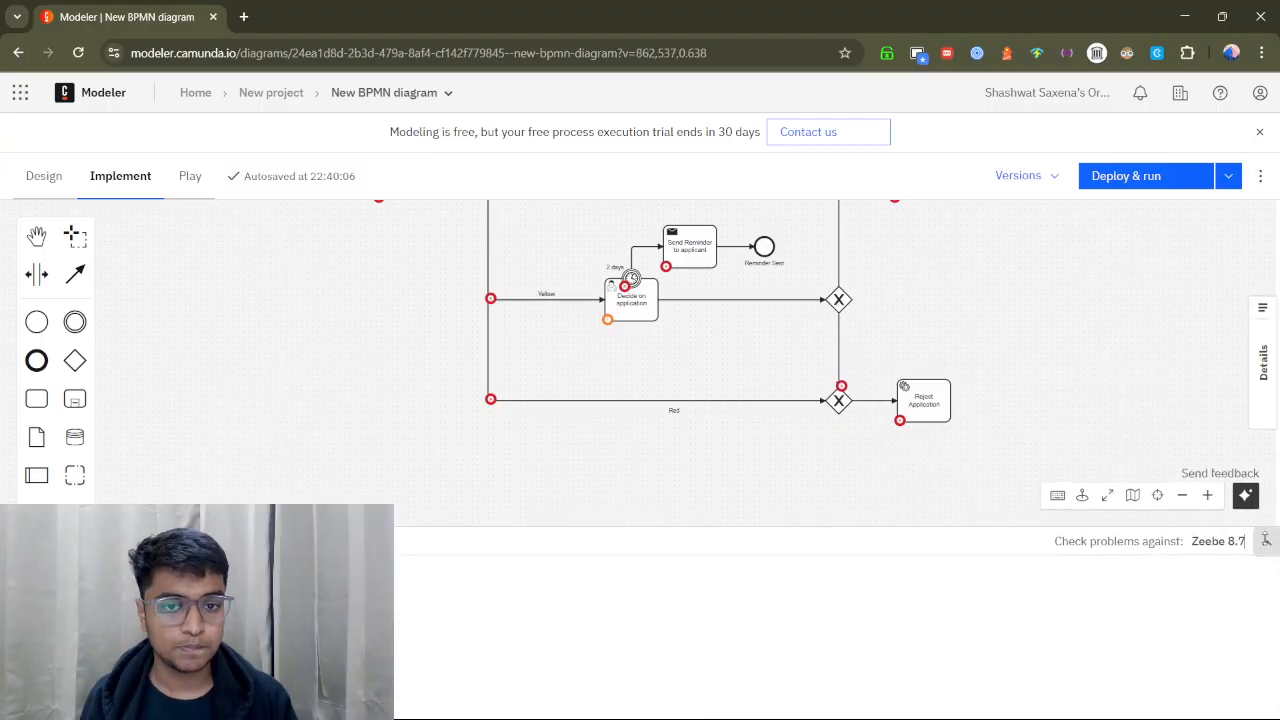
left_click_drag(943, 344, 900, 424)
left_click_drag(1038, 314, 975, 380)
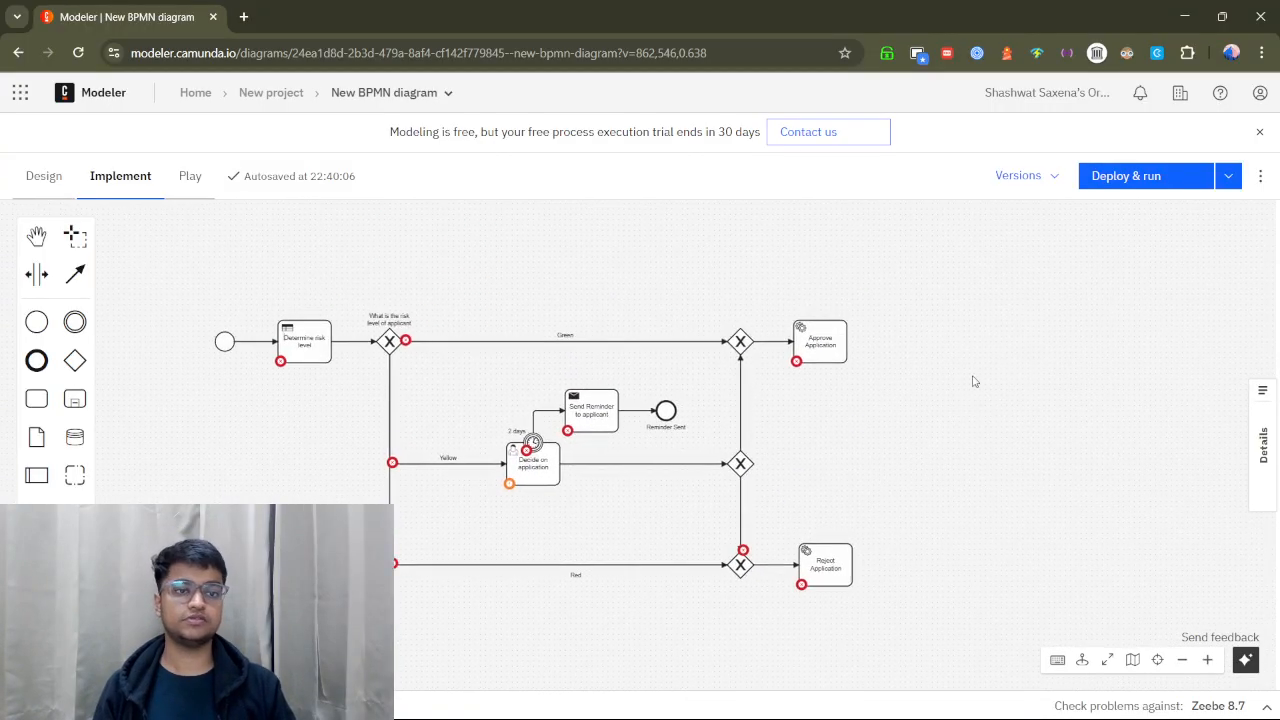
left_click_drag(820, 348, 826, 348)
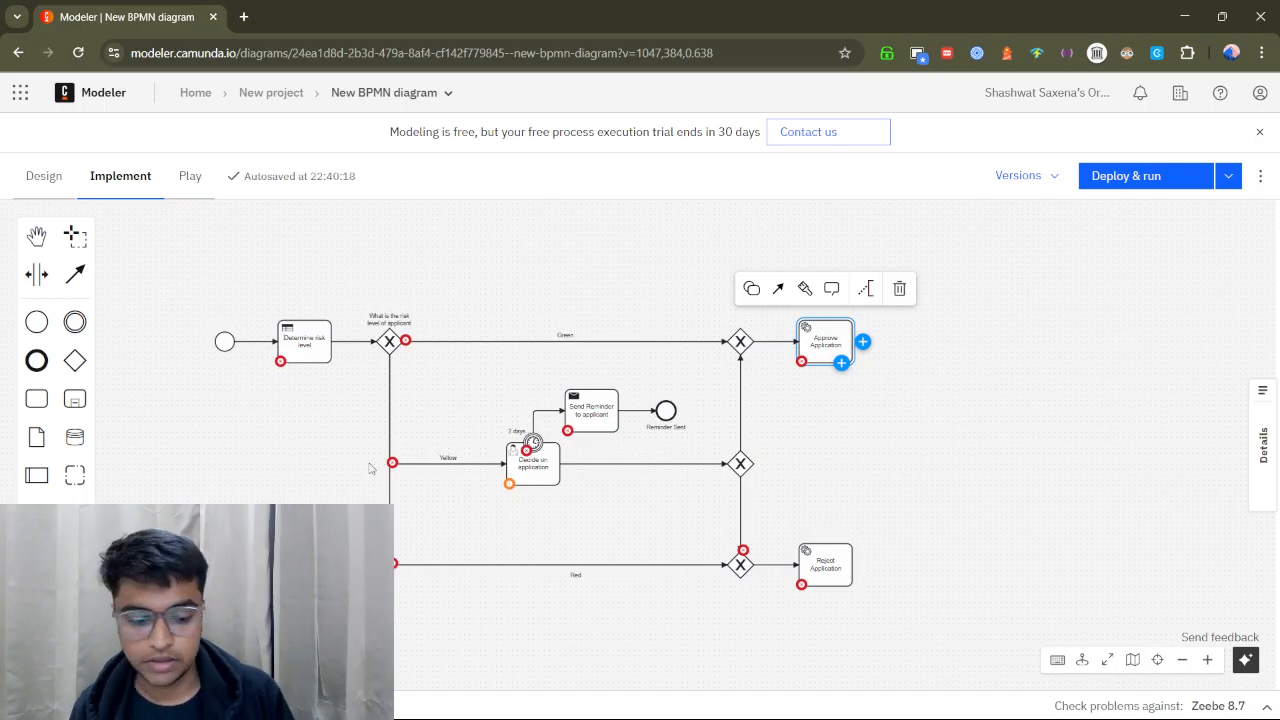
Place one end event to the right of "Approve Application" and another to the right of "Reject Application", each level with its task.
left_click(38, 361)
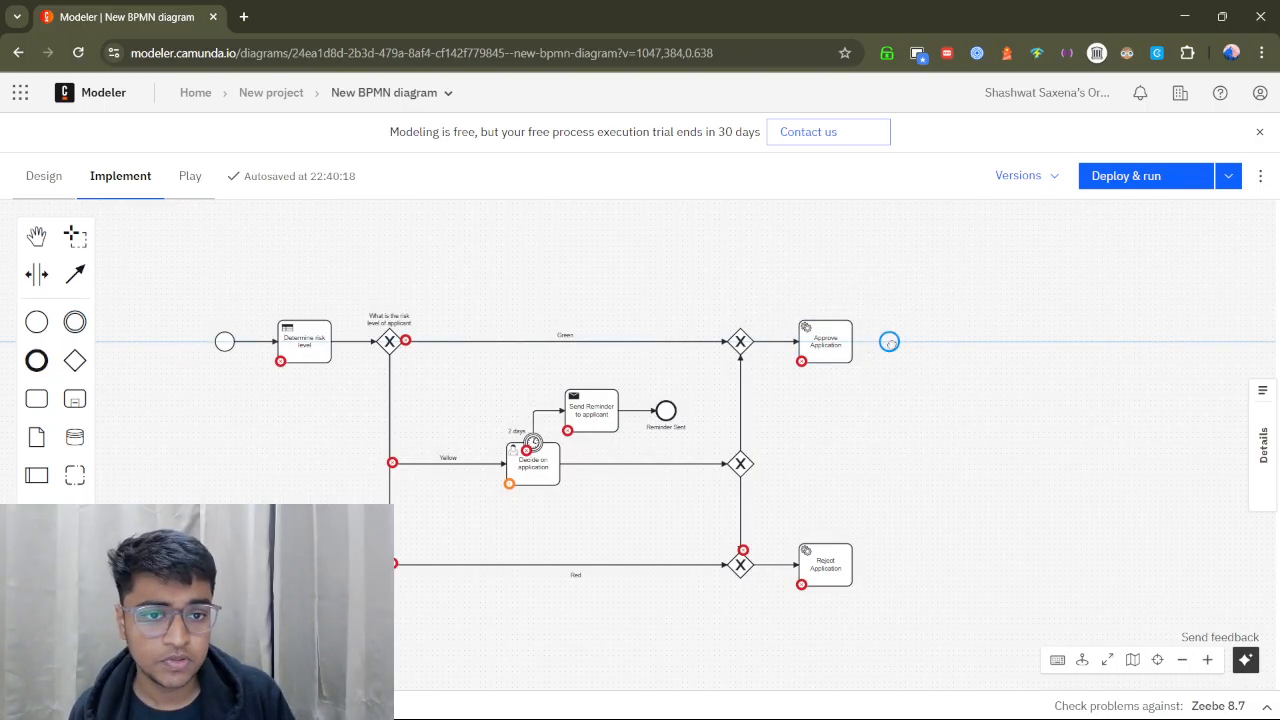
left_click(891, 344)
left_click(38, 361)
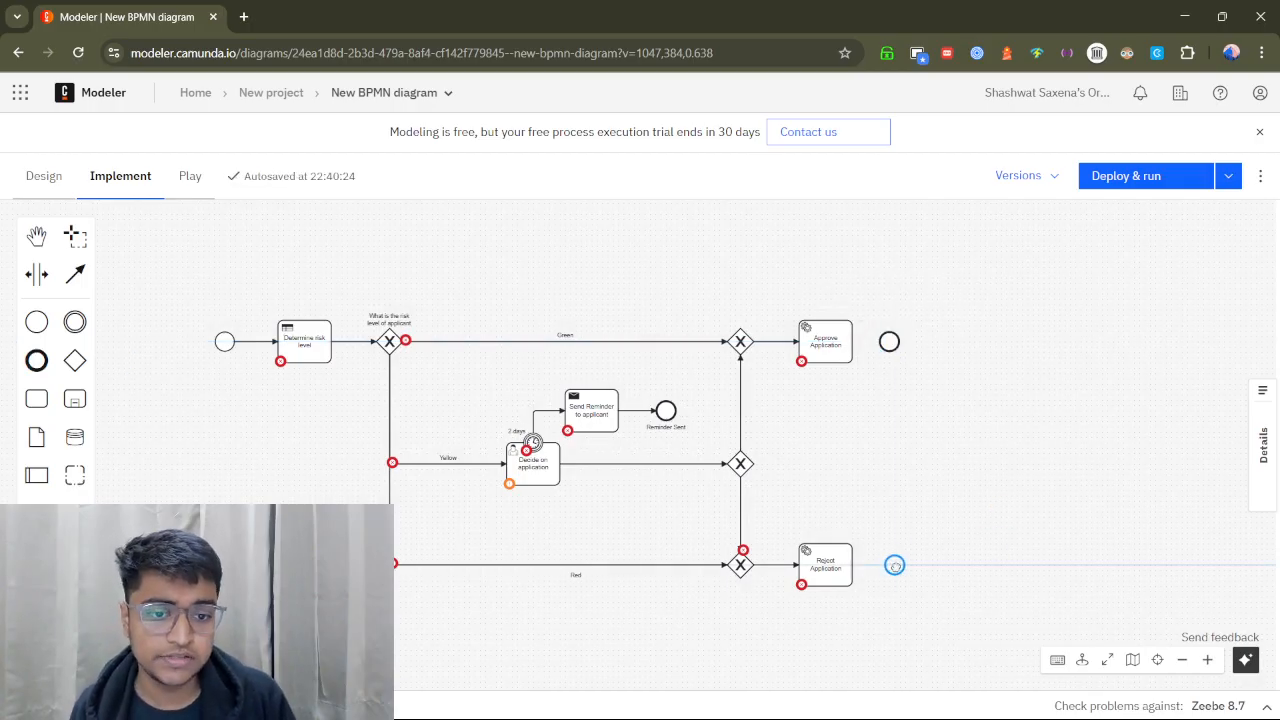
left_click(894, 565)
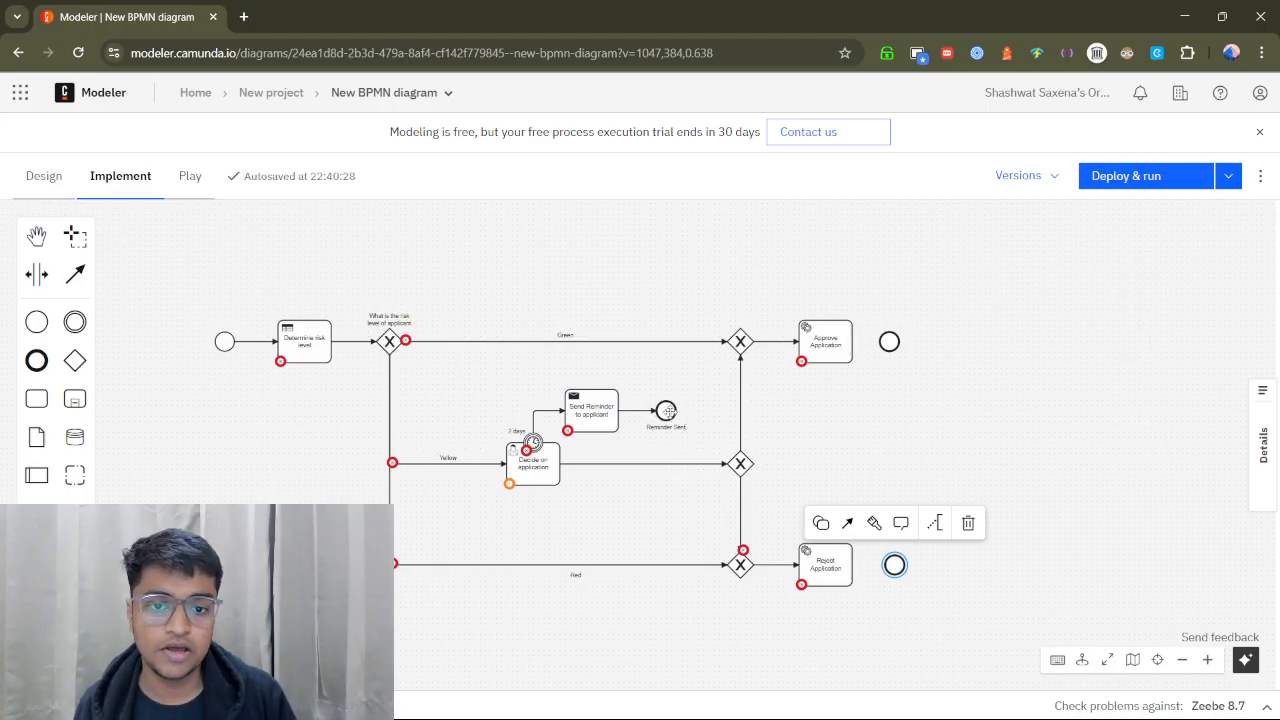
left_click(668, 411)
left_click(889, 341)
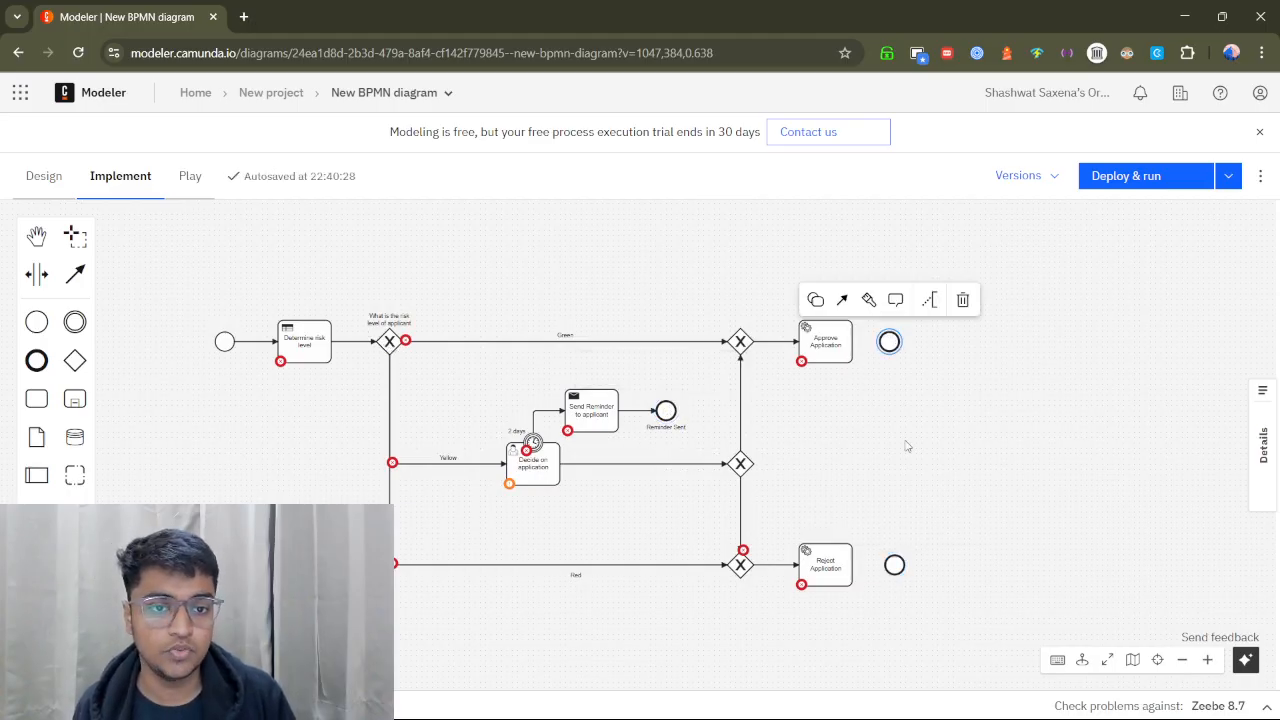
left_click(894, 565)
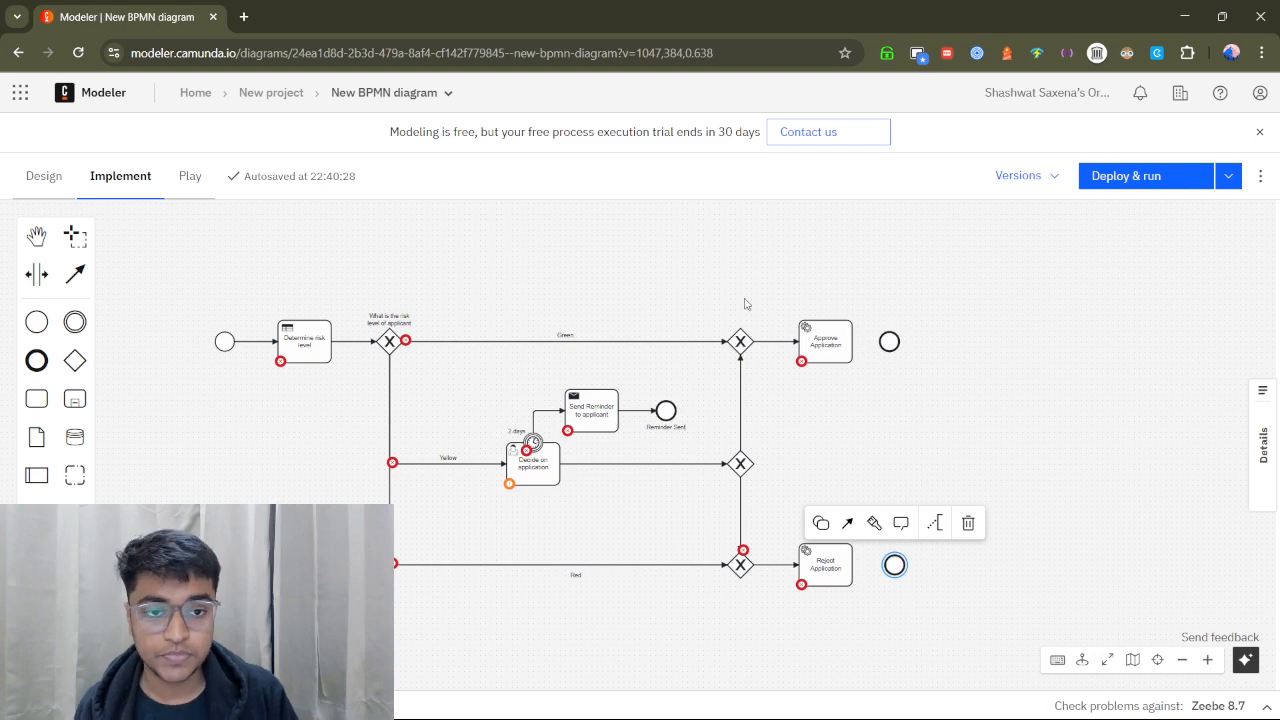
Name the end event beside "Approve Application" as "Application Approved".
double_click(889, 342)
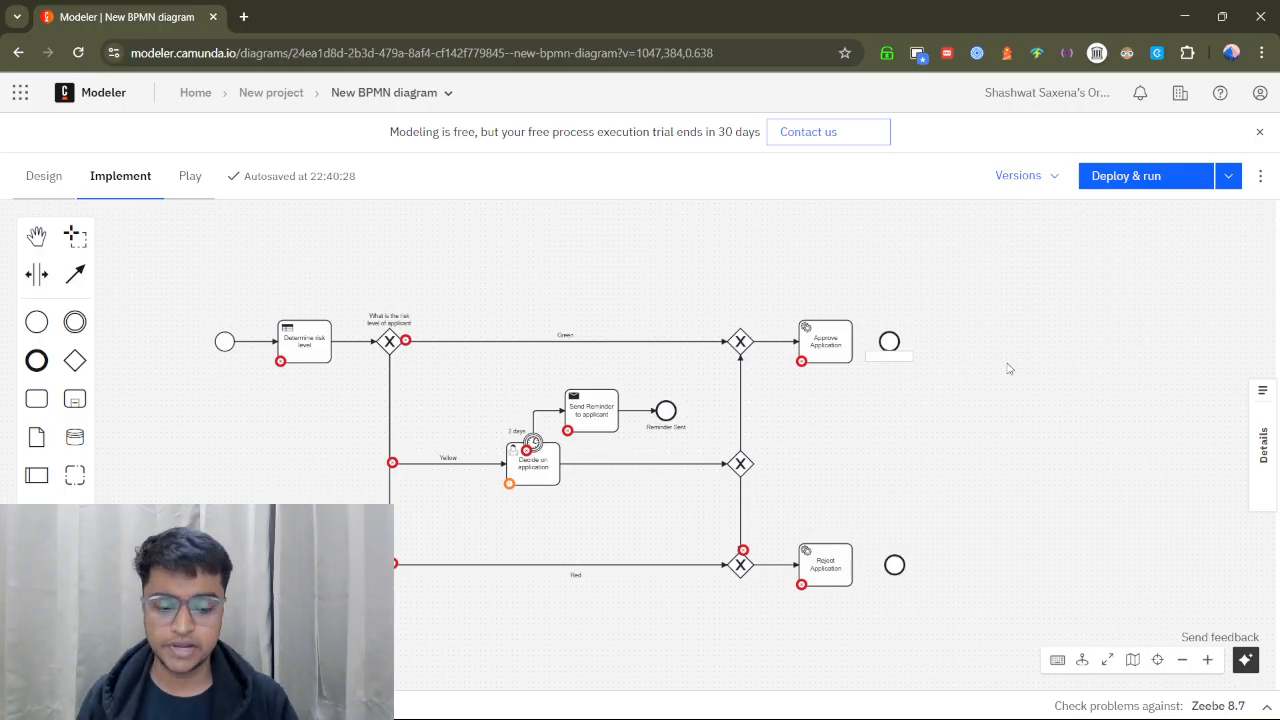
type("A")
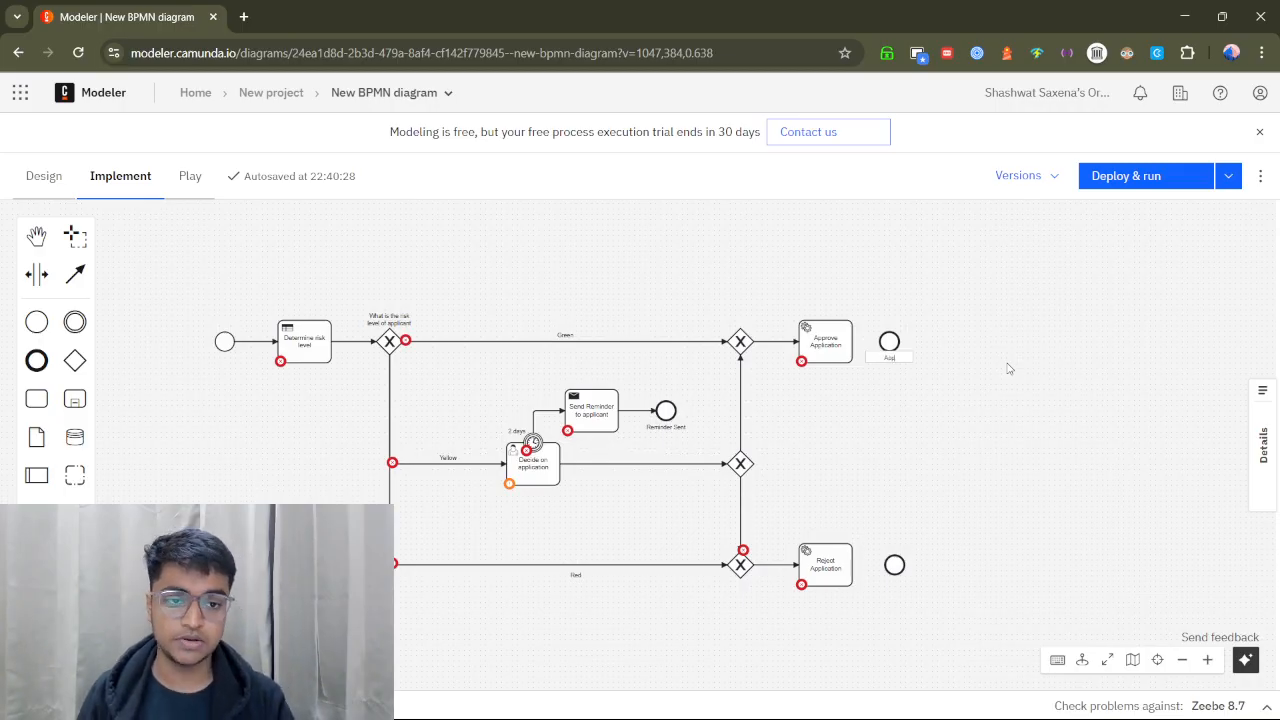
type("pplication Ap")
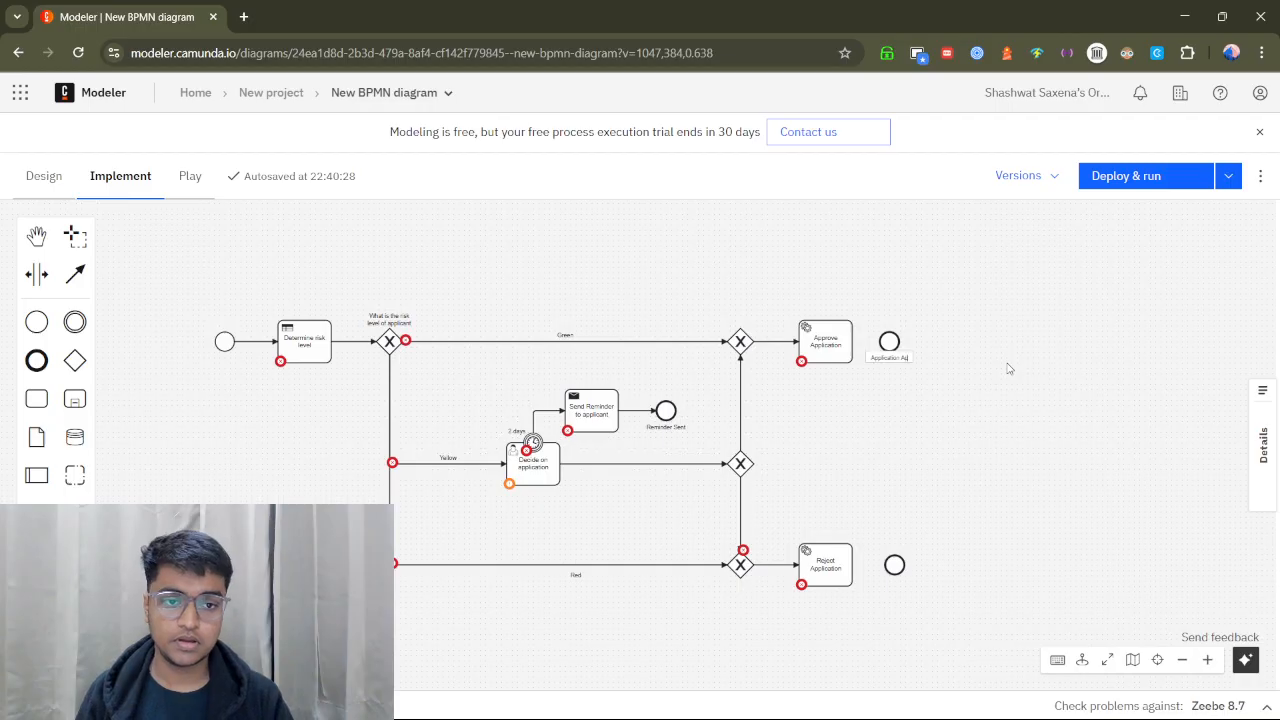
type("proved")
left_click(1008, 368)
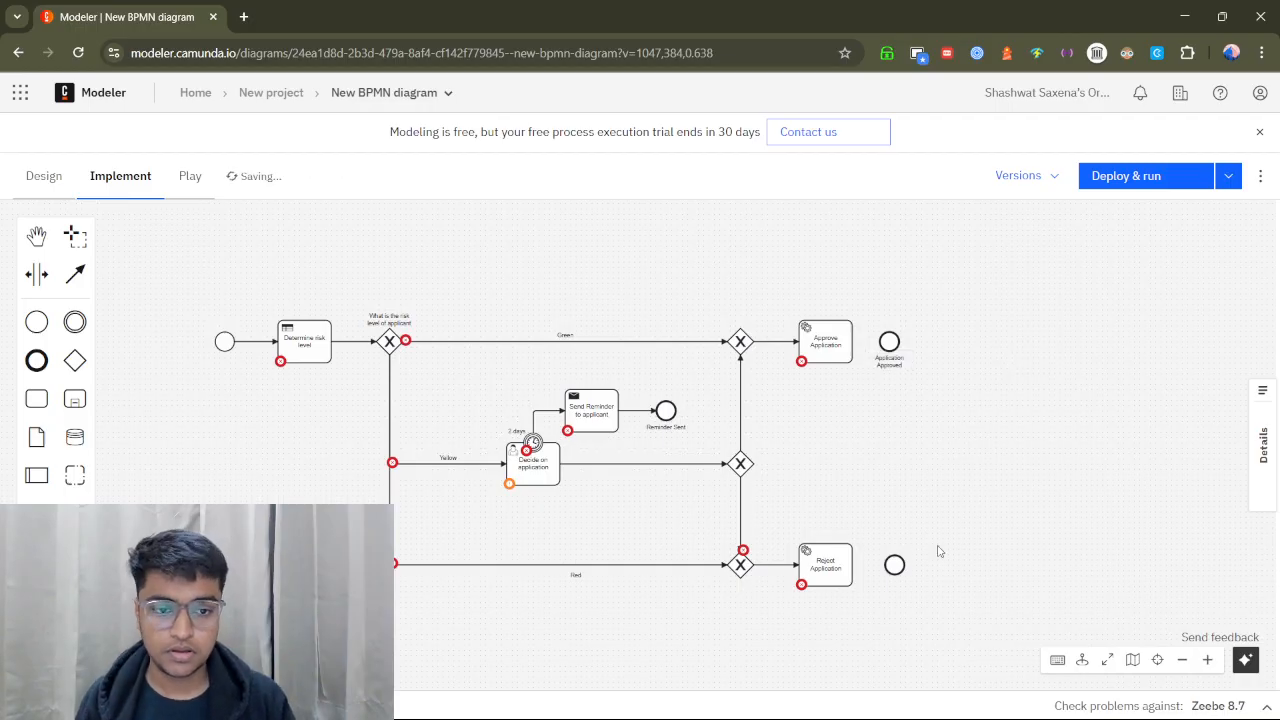
Name the end event beside "Reject Application" as "Application Rejected".
double_click(893, 565)
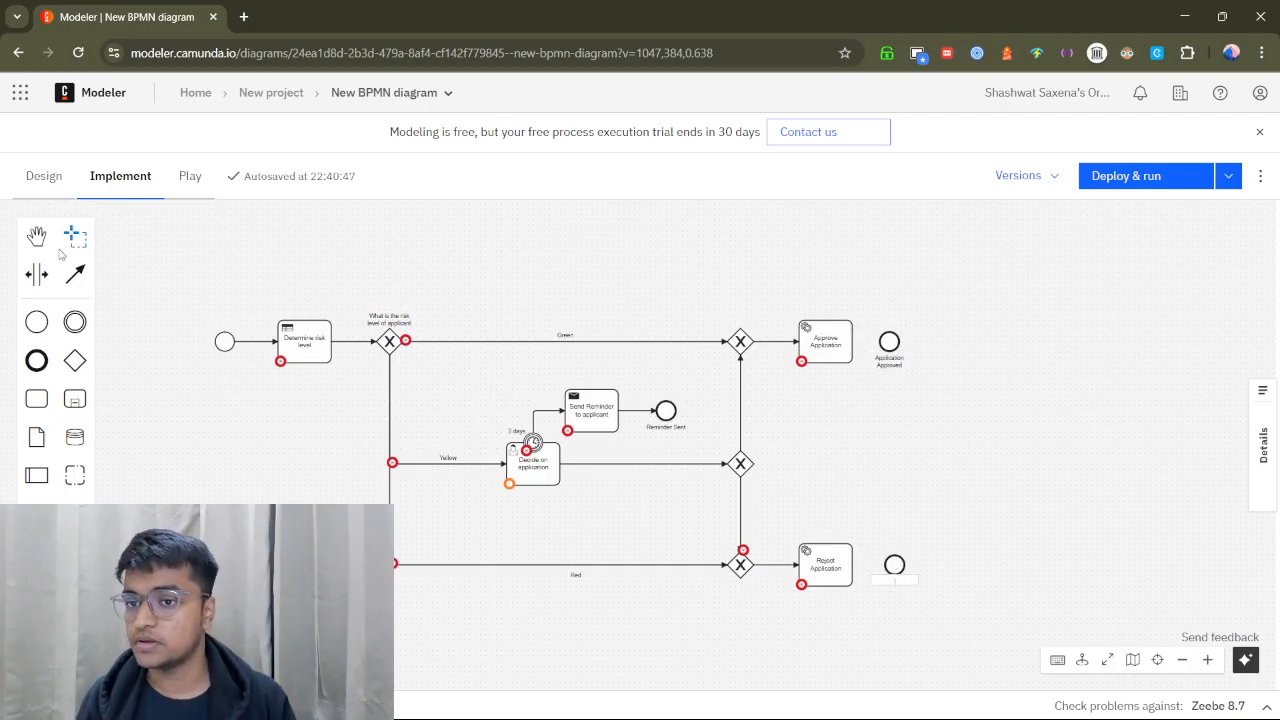
type("Application Rejected")
left_click(891, 489)
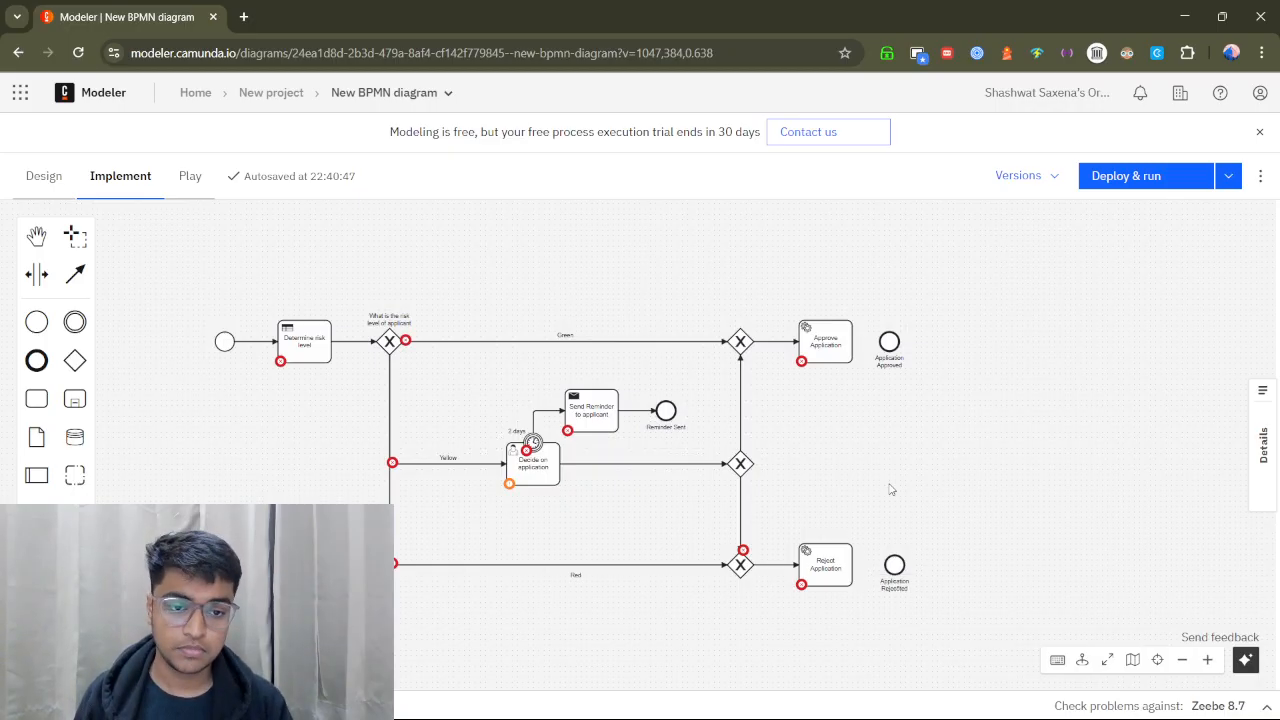
Connect "Approve Application" to its "Application Approved" end event and "Reject Application" to its own end event with sequence flows.
left_click(75, 273)
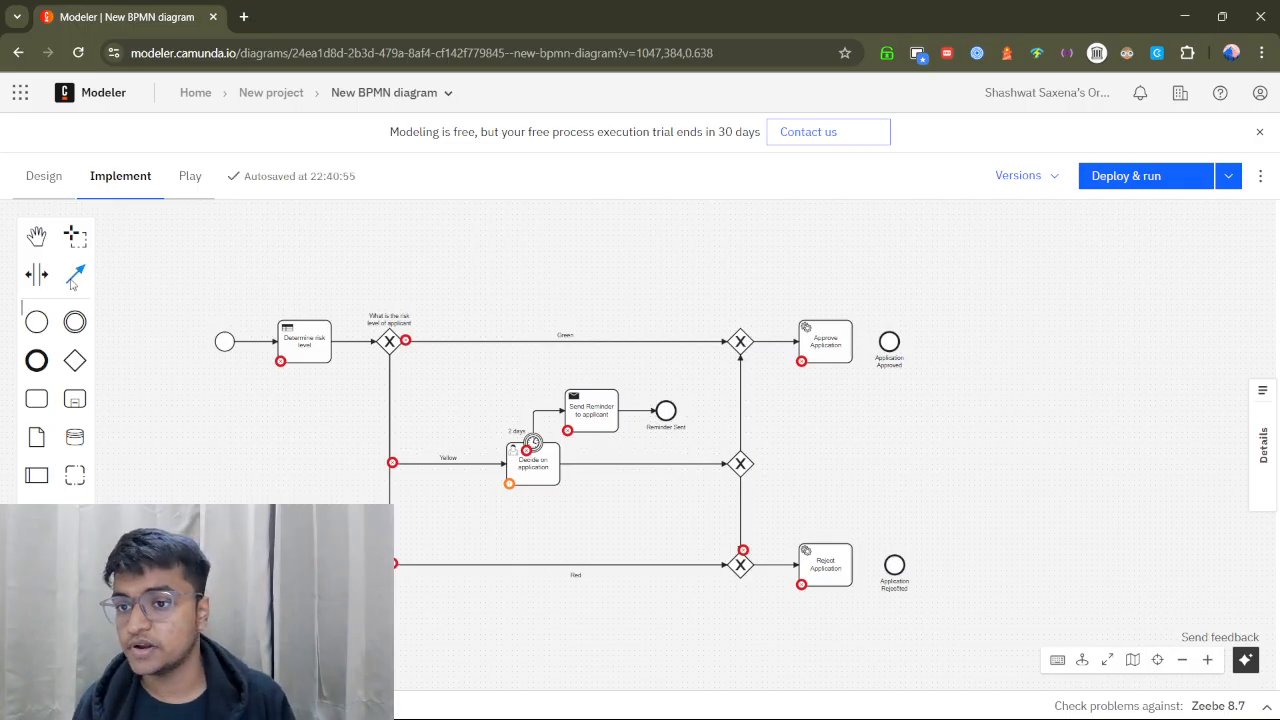
left_click(820, 345)
left_click(889, 342)
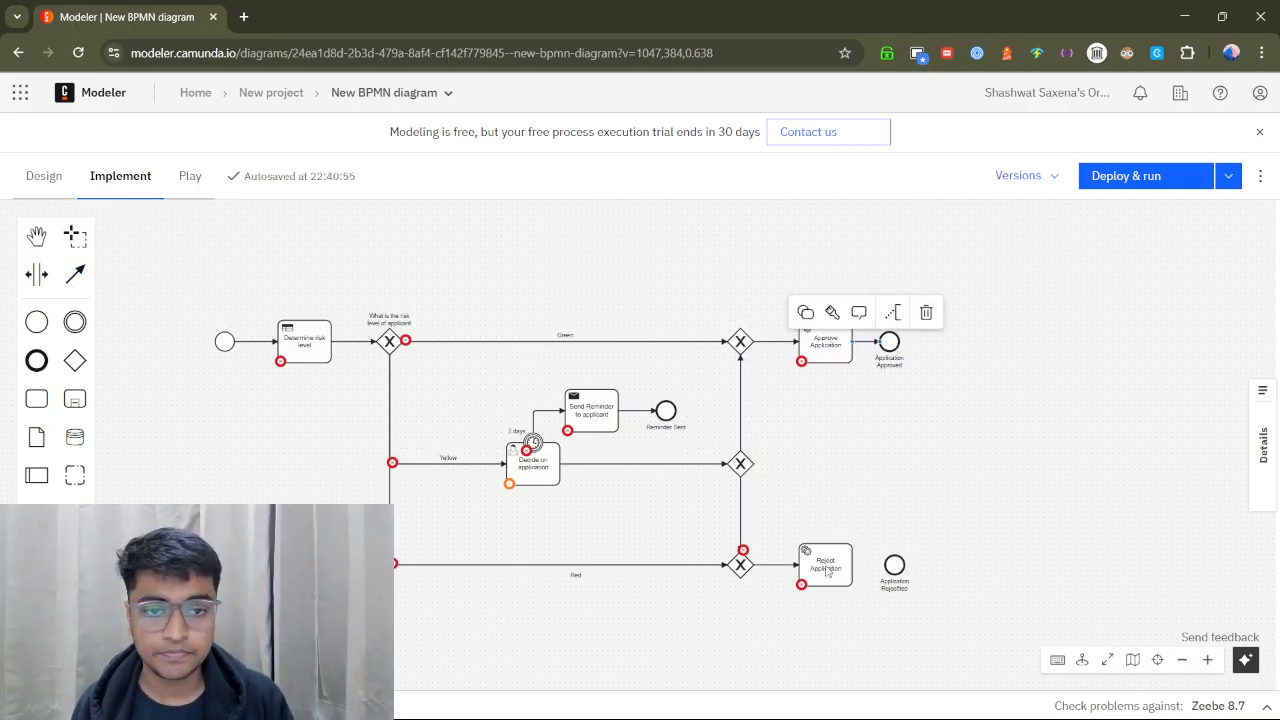
left_click(83, 289)
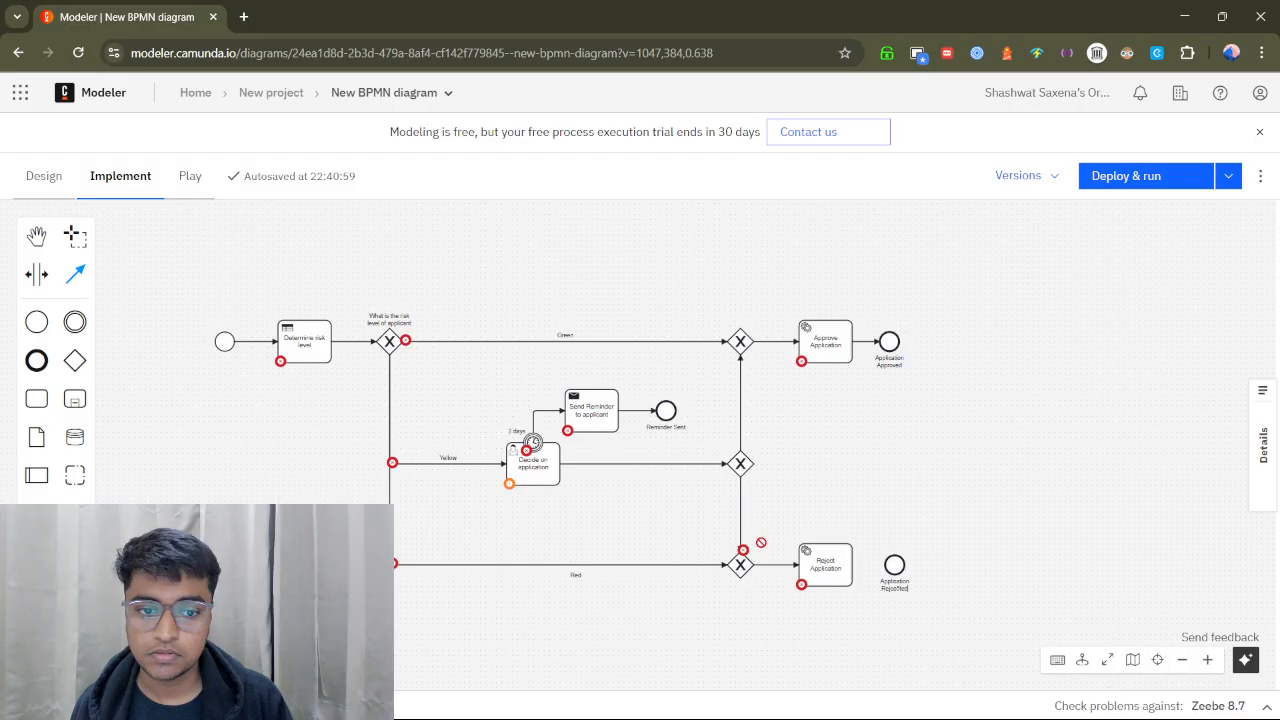
left_click(841, 574)
left_click(894, 566)
left_click(894, 429)
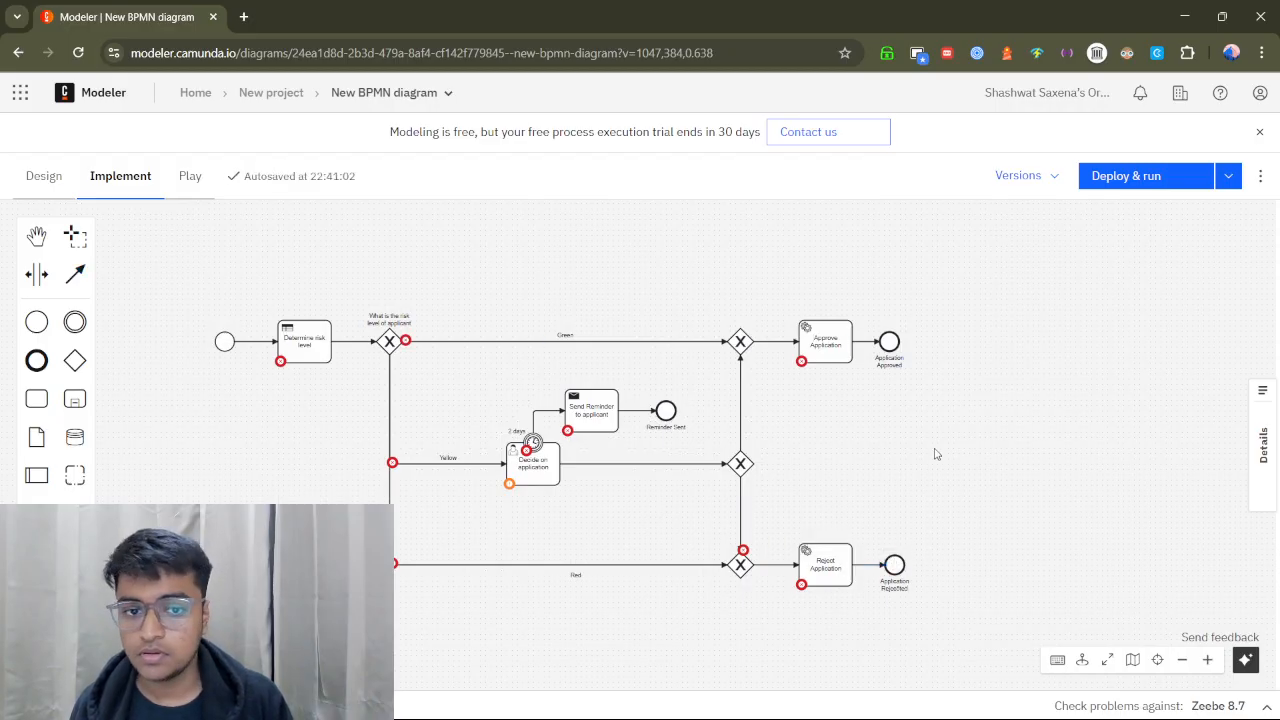
Dismiss the free trial notice, collapse the details and problems areas, and deselect the "Reject Application" task.
left_click(825, 566)
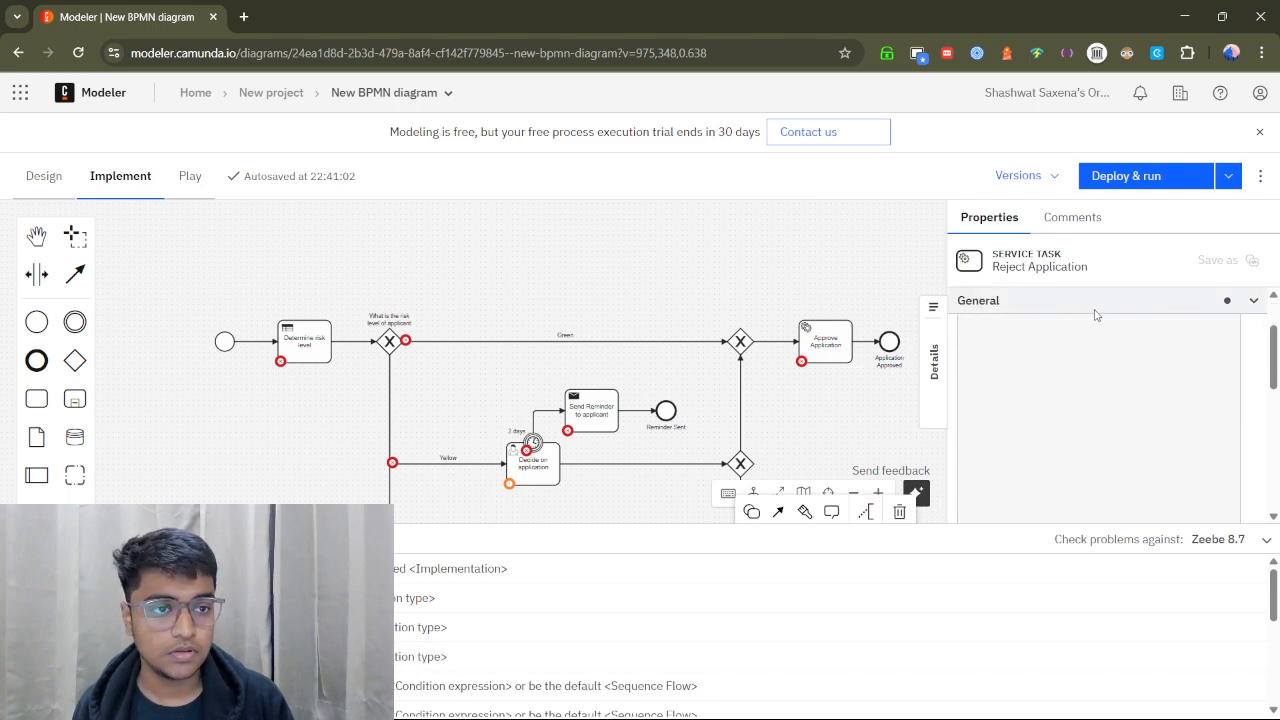
left_click(1259, 131)
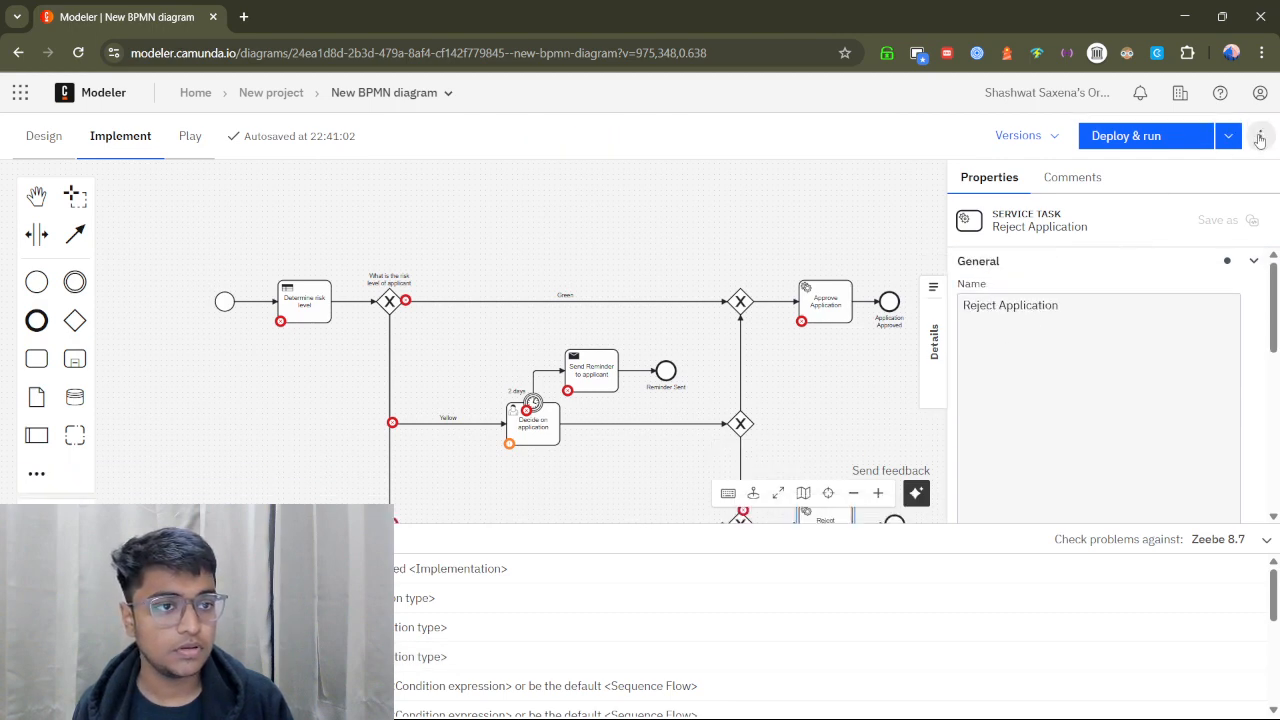
left_click(933, 345)
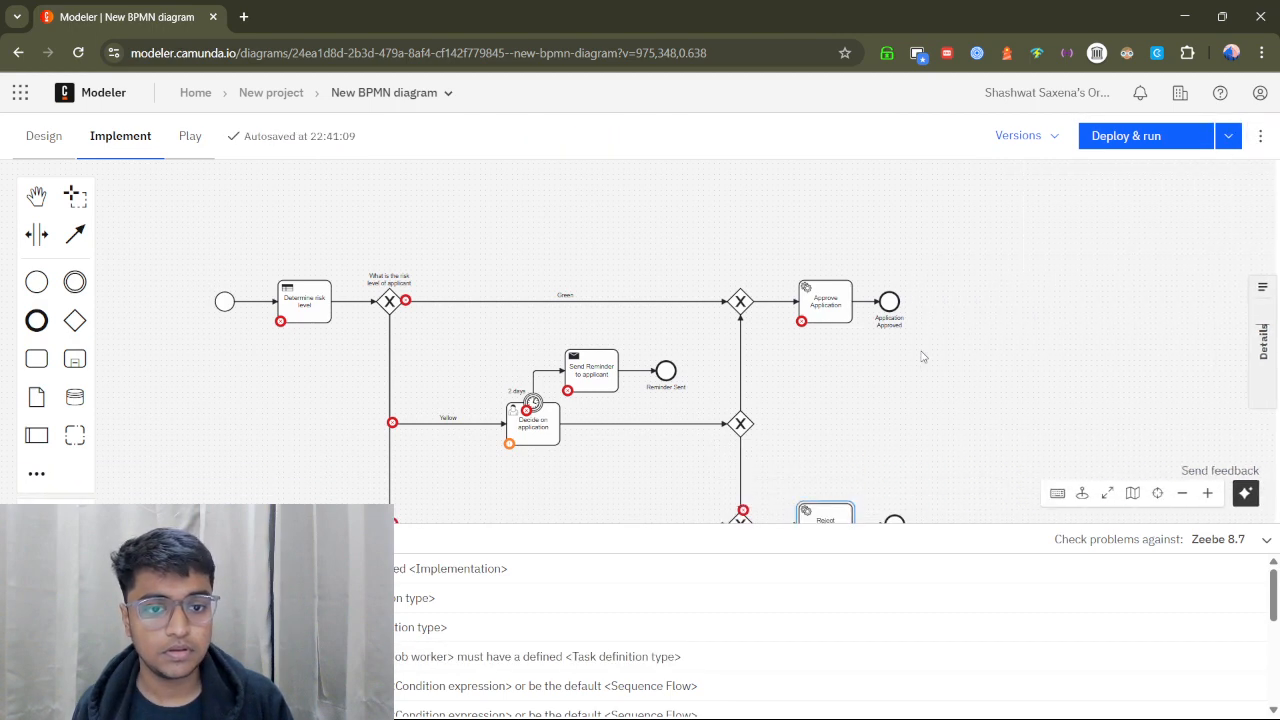
scroll(930, 320, "down", 3)
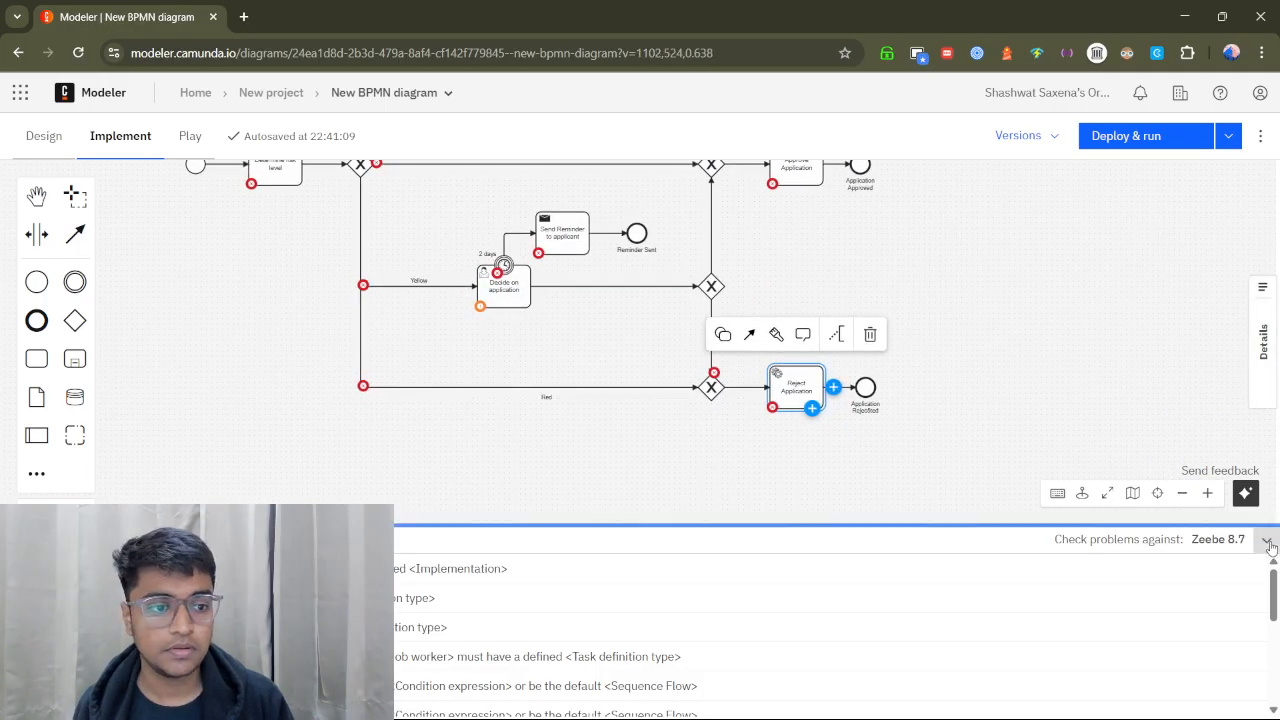
left_click(1265, 539)
scroll(1045, 447, "up", 3)
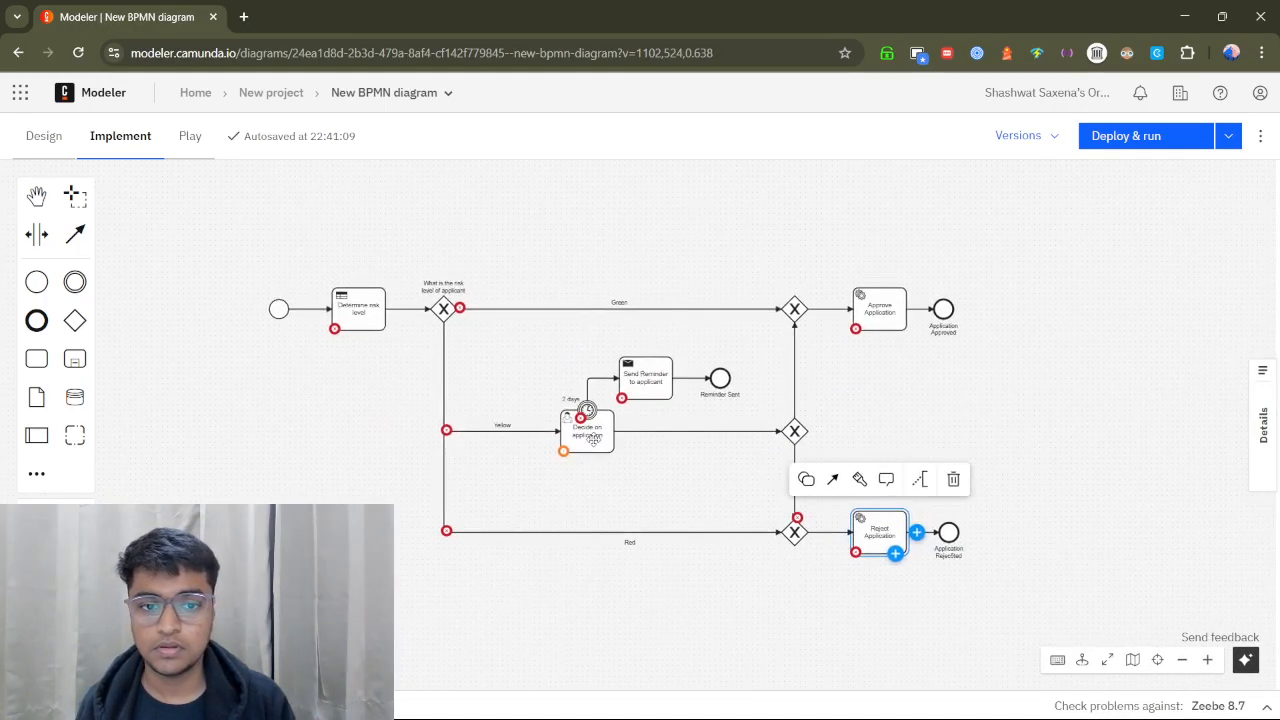
left_click(989, 370)
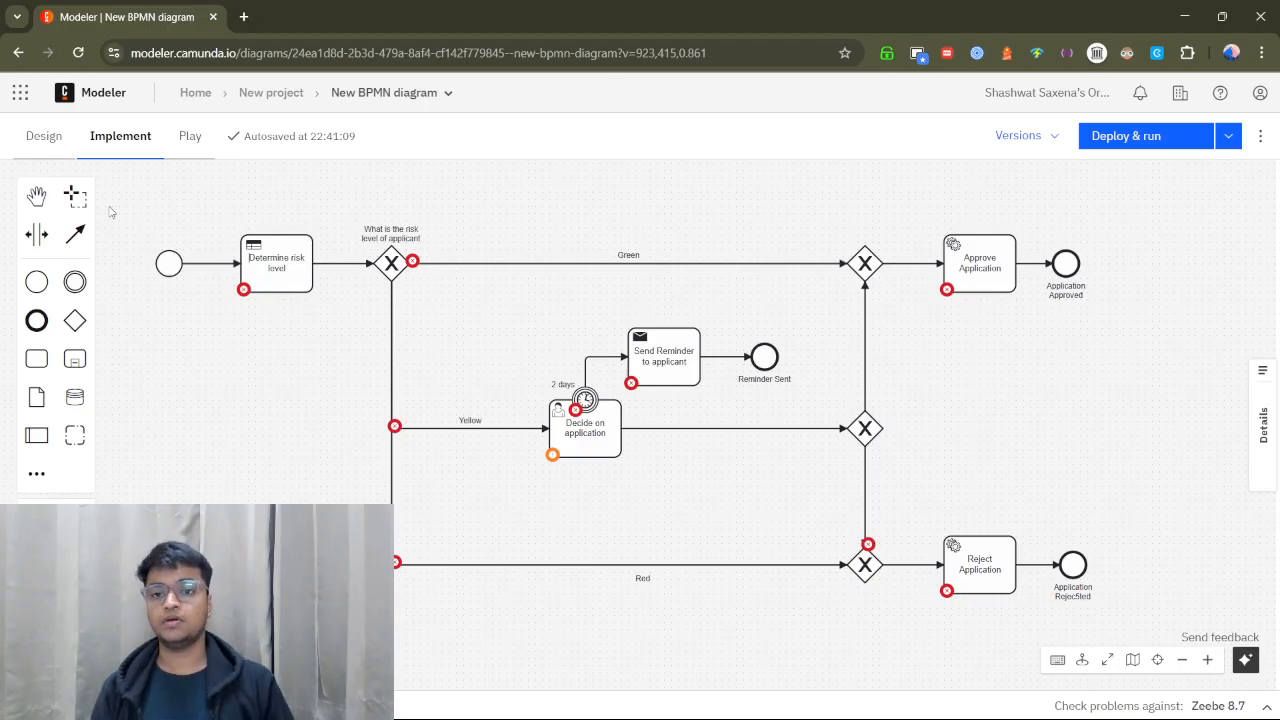
Name the start event before "Determine risk level" as "Start".
left_click(165, 264)
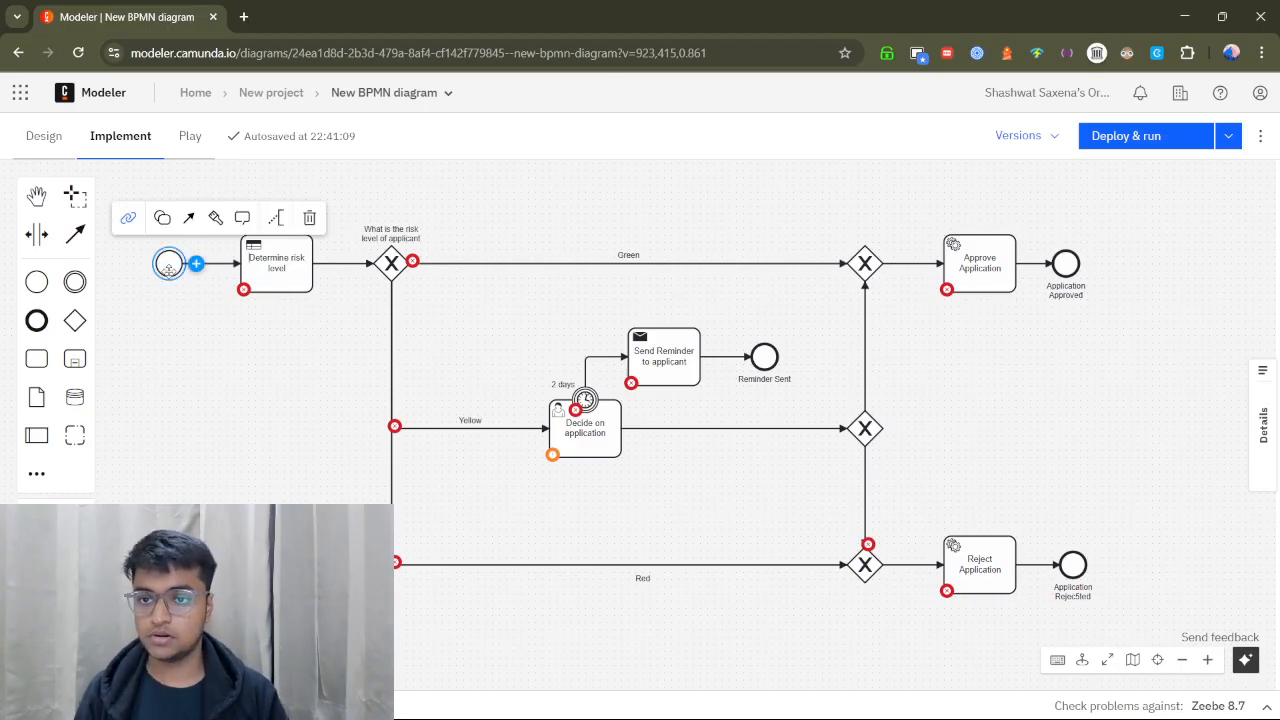
double_click(168, 267)
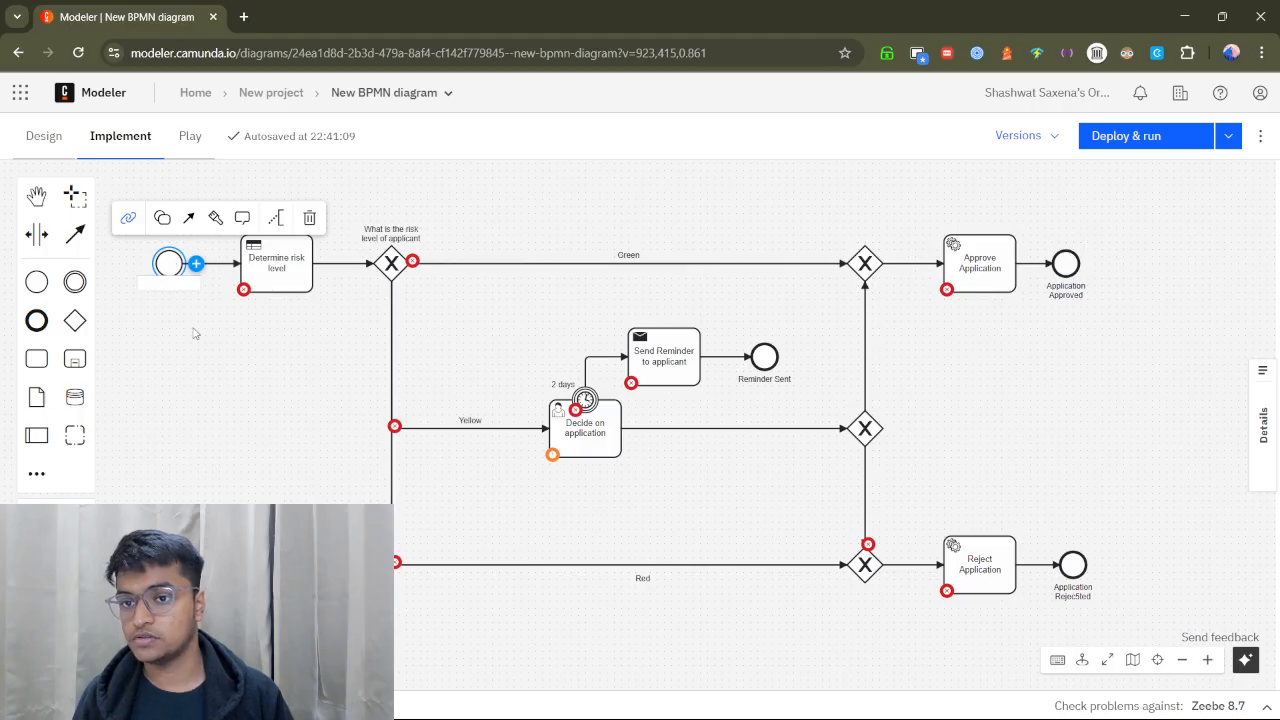
key("Return")
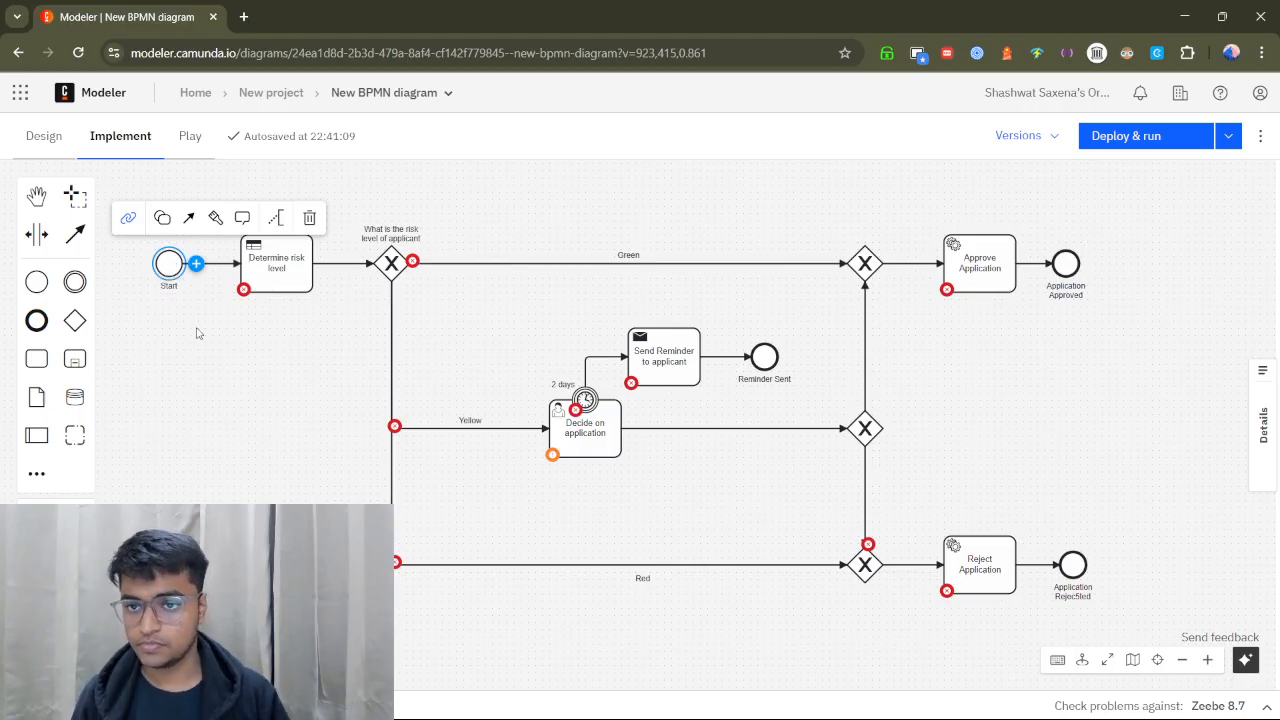
left_click(199, 328)
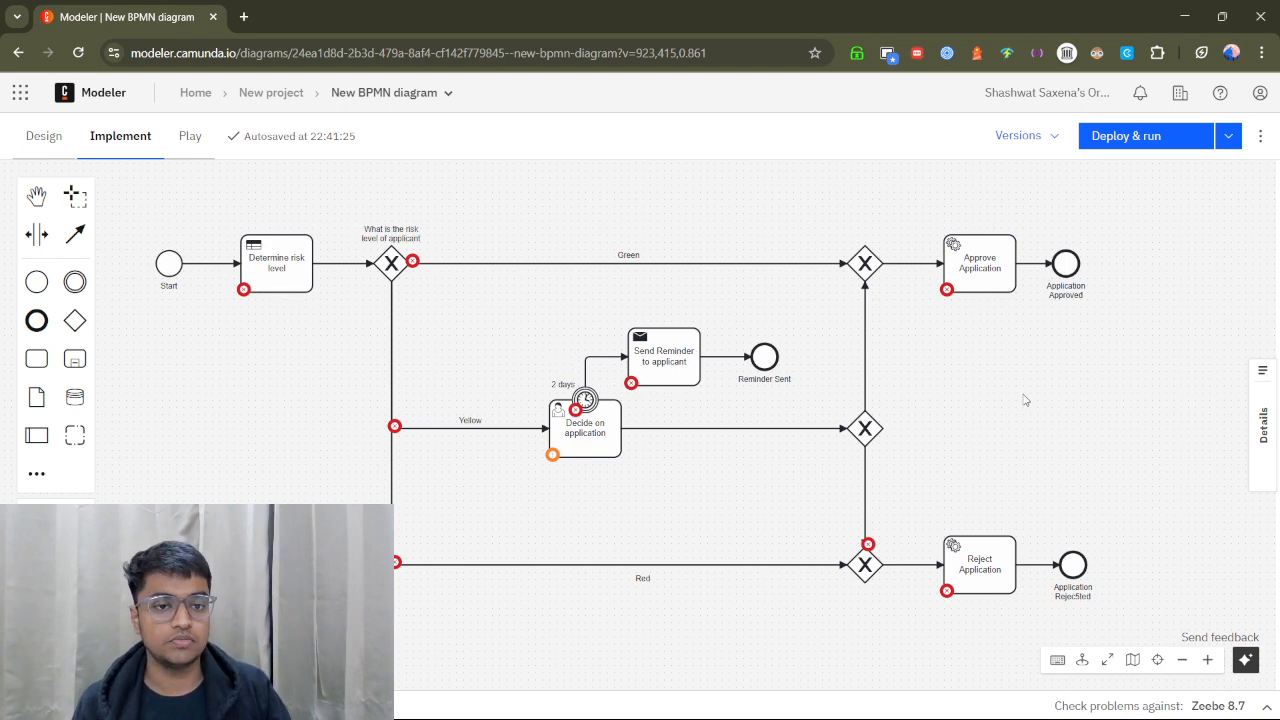
left_click_drag(1024, 400, 984, 394)
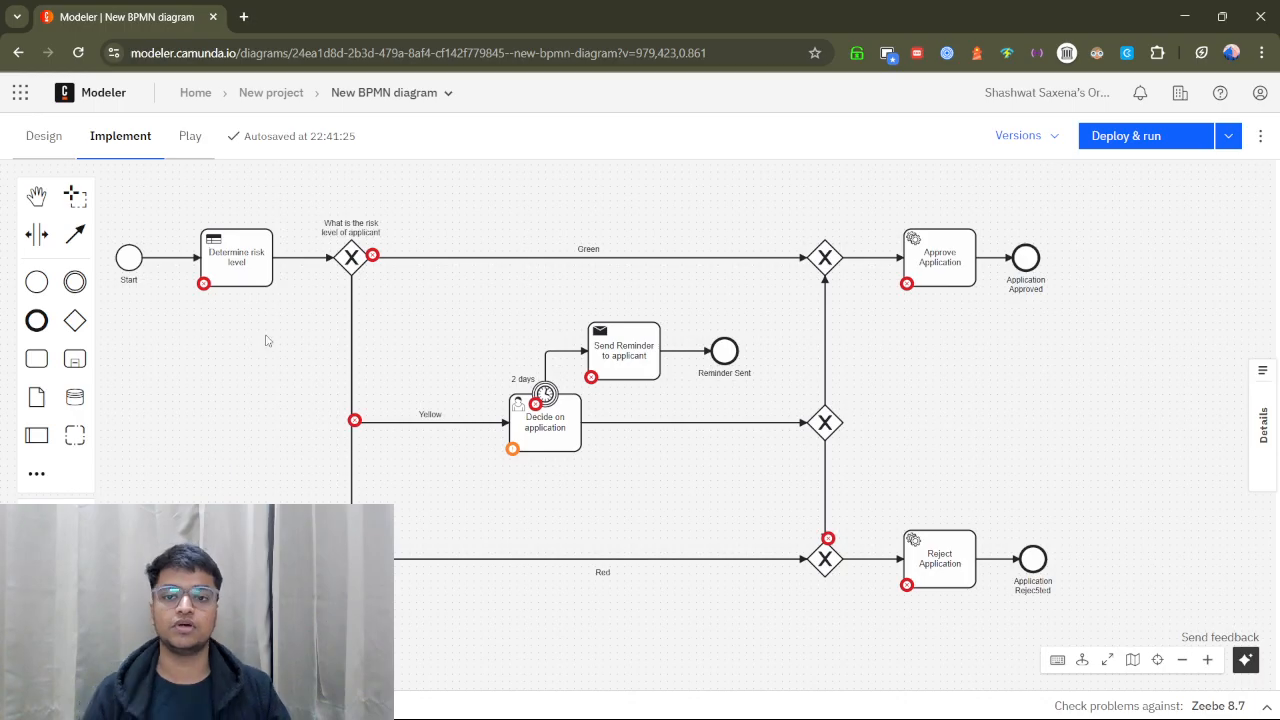
left_click_drag(256, 361, 272, 365)
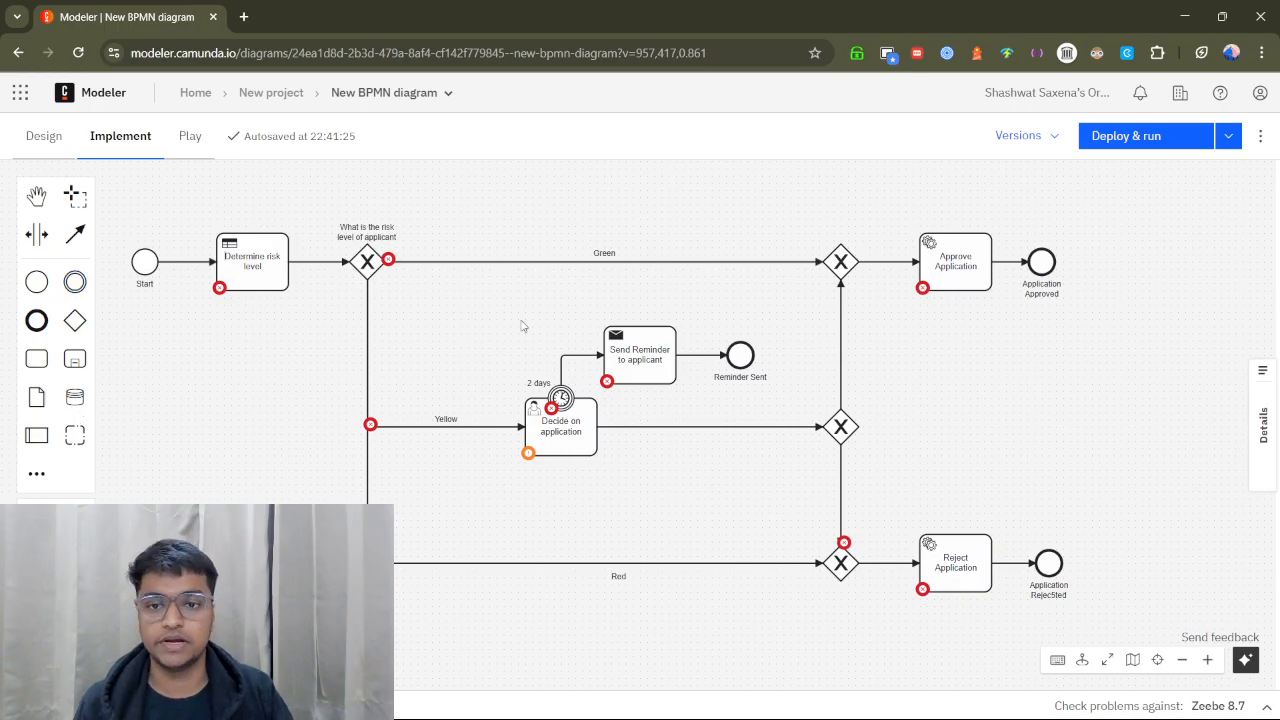
left_click(893, 718)
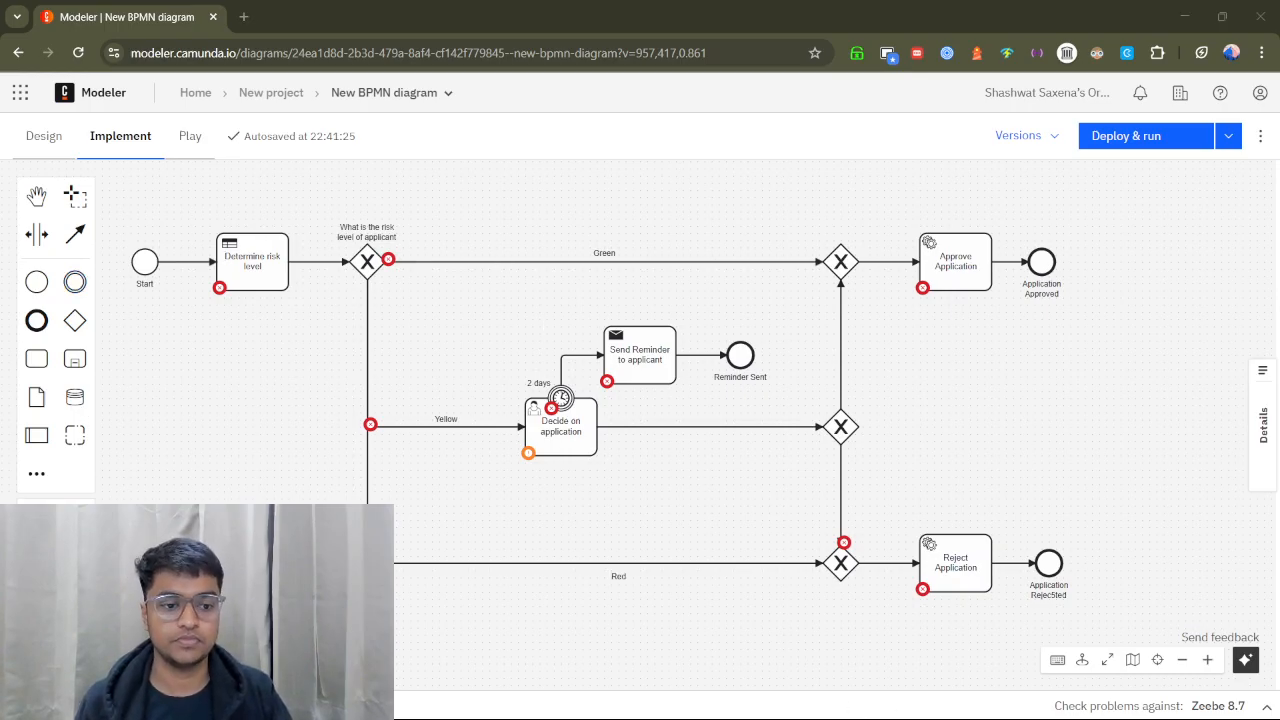